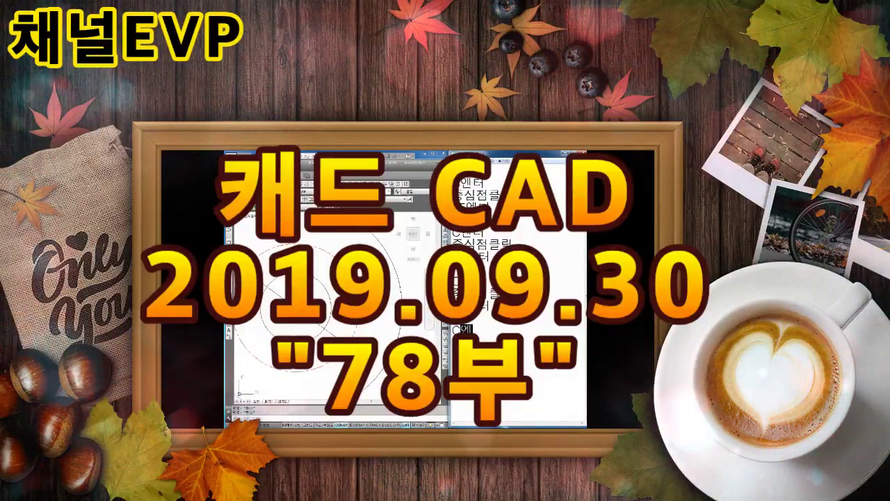
- Add the centre-click and radius-10 entries to the Notepad step notes
type("도")
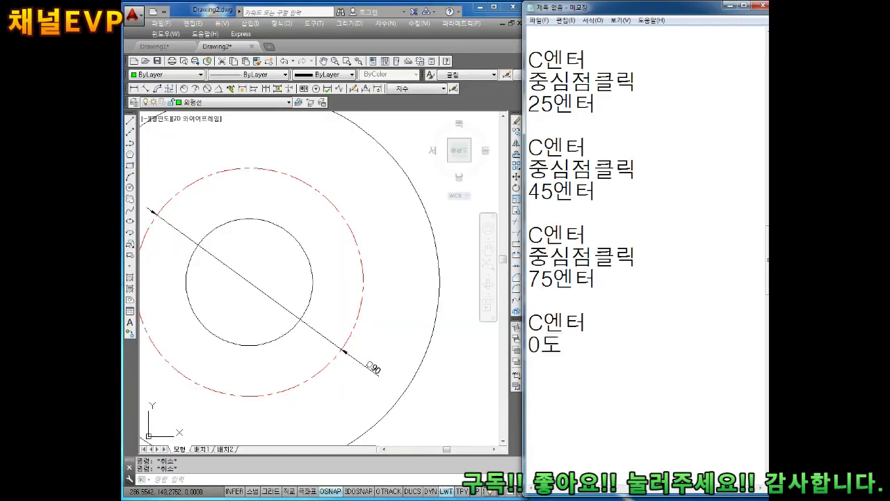
type(" 클릭")
key("Return")
type("10")
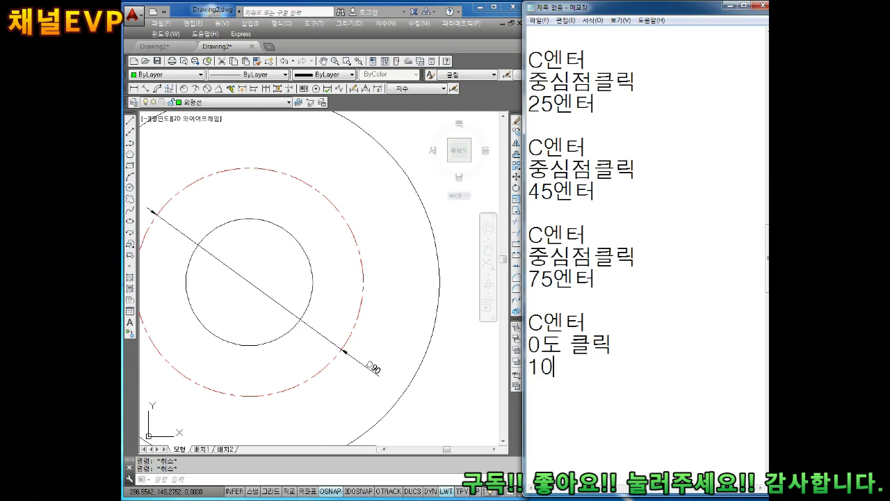
key("BackSpace")
type("0엔터")
key("Return")
- Draw a radius-10 circle centred on the dashed red circle's right quadrant
left_click(409, 303)
type("c")
key("Return")
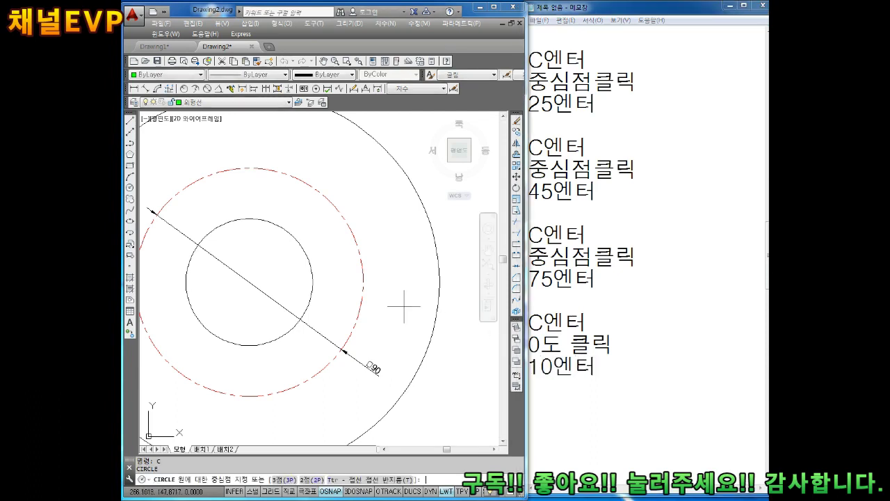
left_click(363, 282)
type("10")
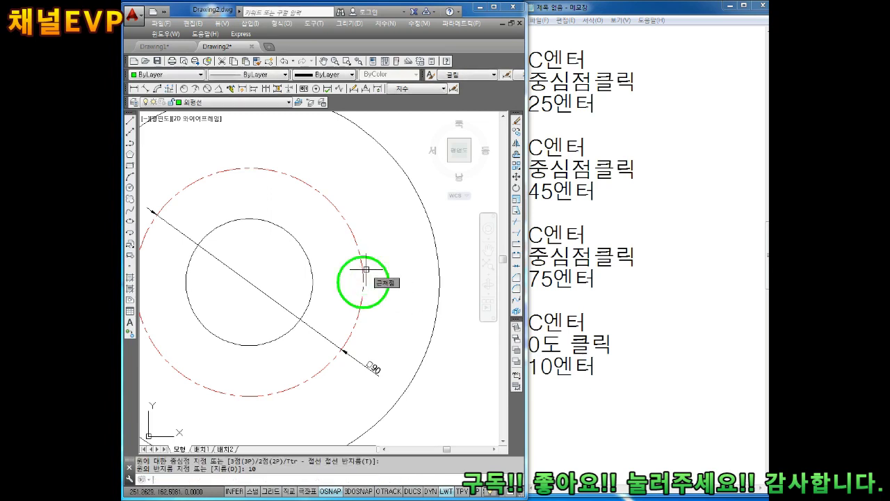
key("Escape")
key("Escape")
scroll(378, 294, "up", 2)
scroll(382, 288, "down", 2)
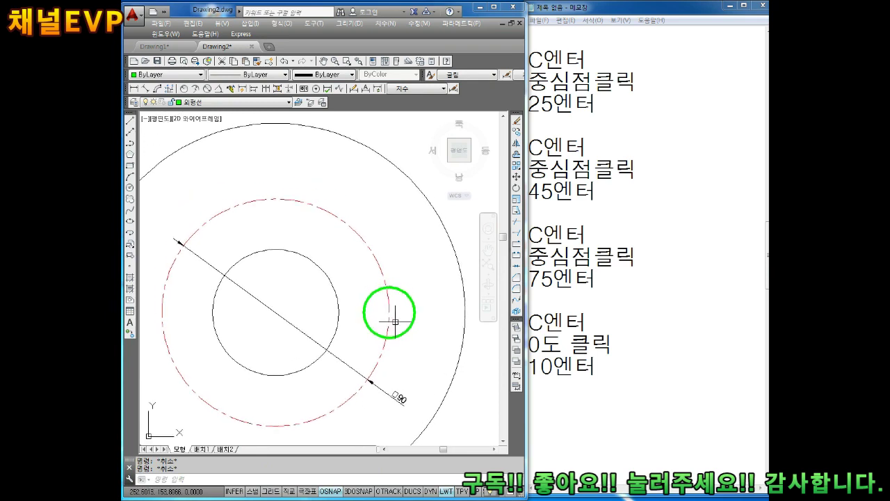
middle_click_drag(396, 318, 408, 304)
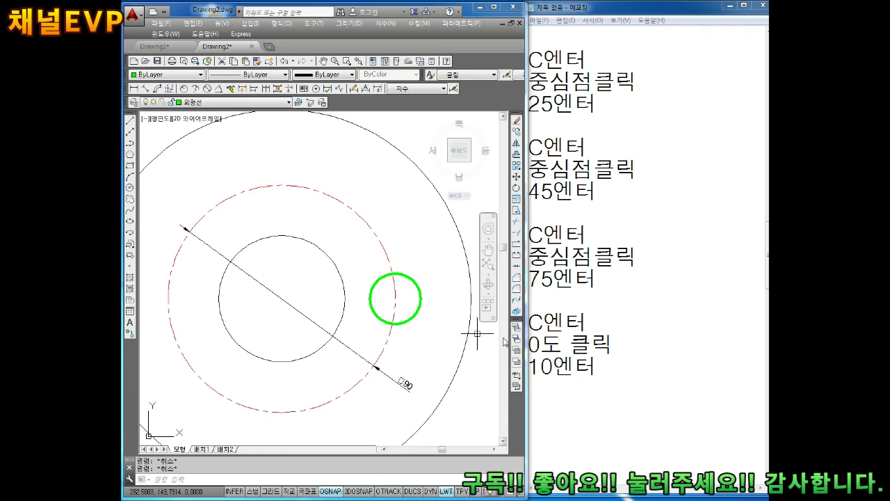
middle_click_drag(432, 295, 386, 300)
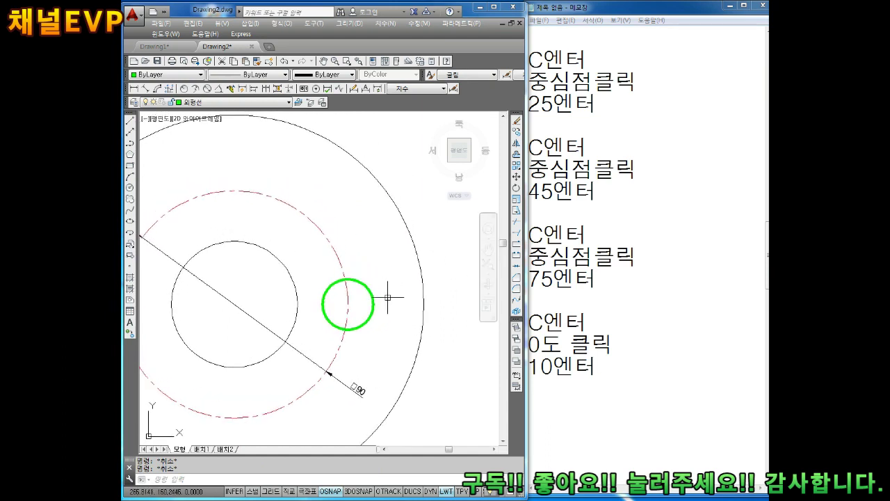
- Add the 엔터 and 직교 (Ortho) lines to the Notepad notes
left_click(602, 394)
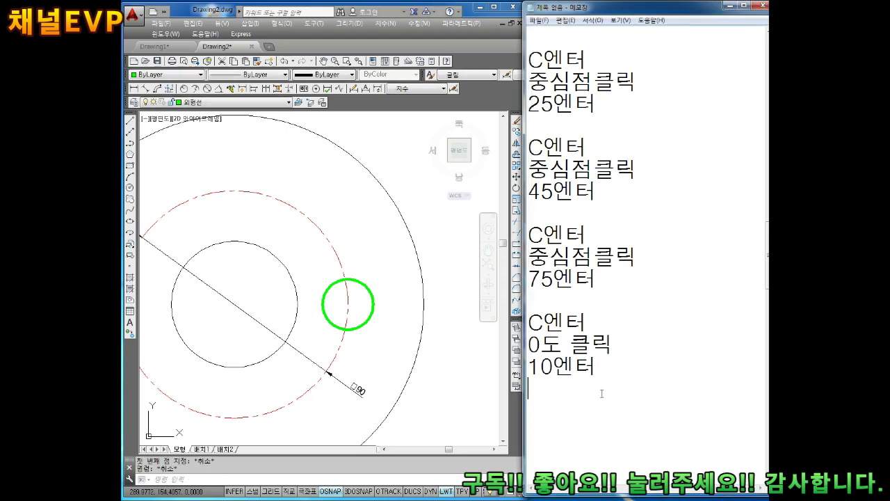
type("ㄴ엔터")
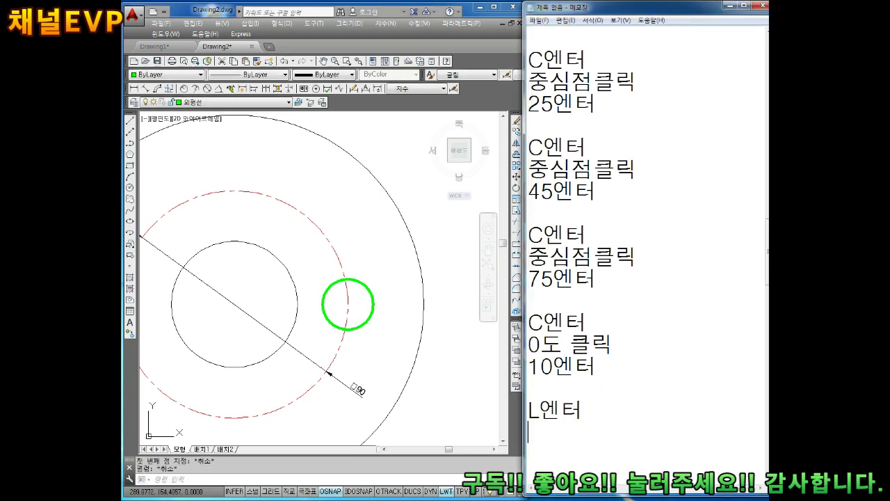
key("Return")
type("직교")
key("Return")
key("Return")
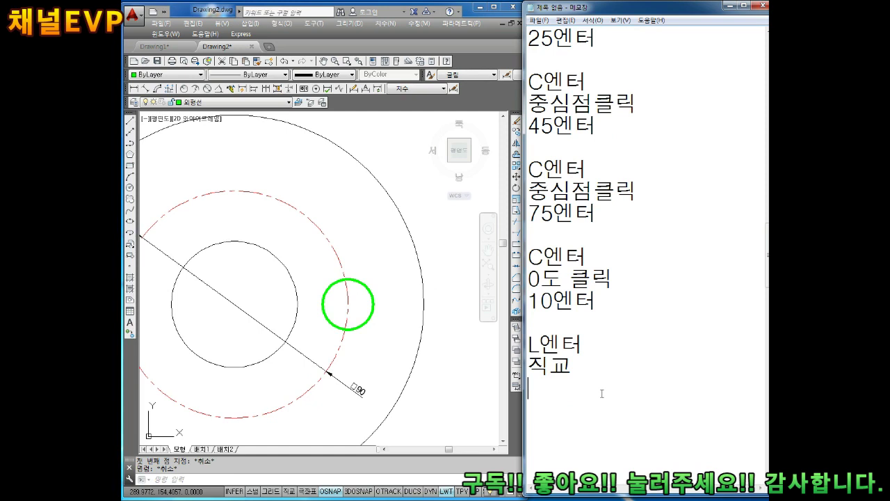
- With Ortho on, draw lines rightward from the small circle's top and bottom quadrants
left_click(368, 299)
type("l")
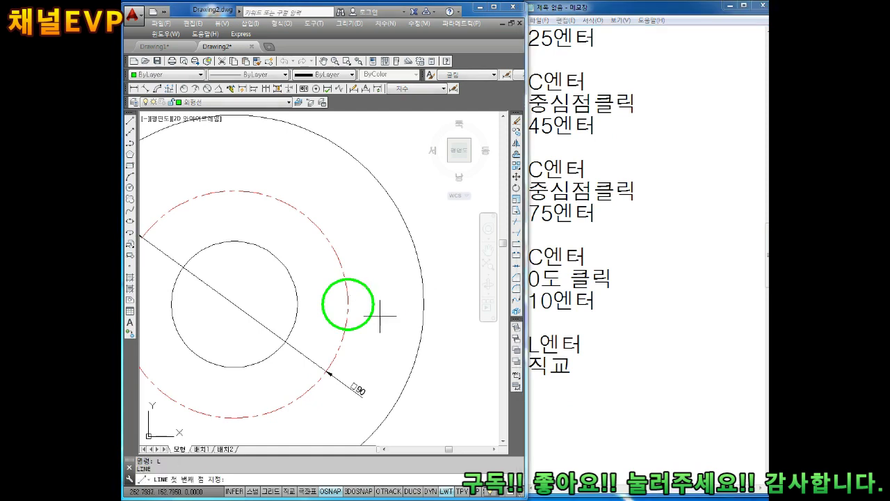
key("Return")
left_click(290, 492)
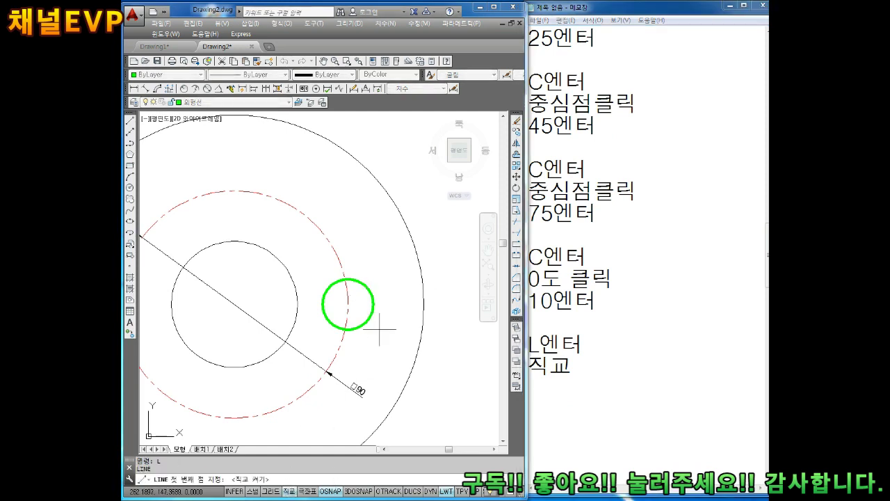
left_click(351, 279)
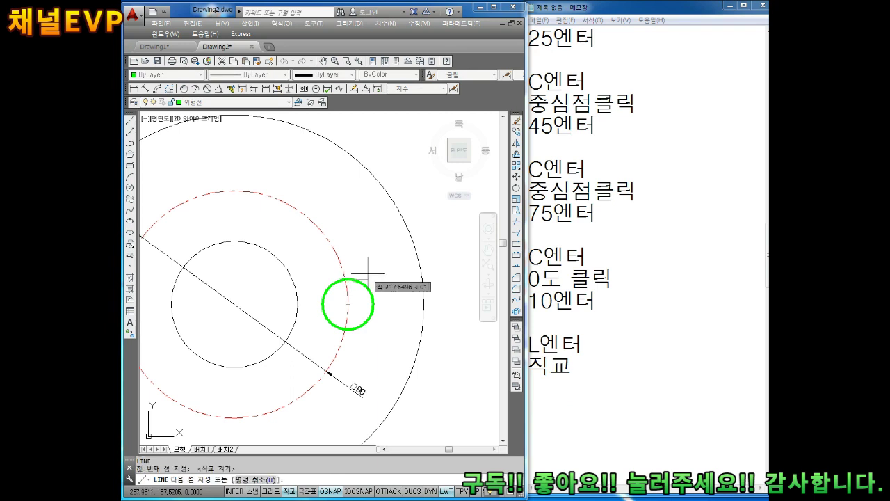
left_click(437, 275)
key("Return")
key("Return")
left_click(345, 328)
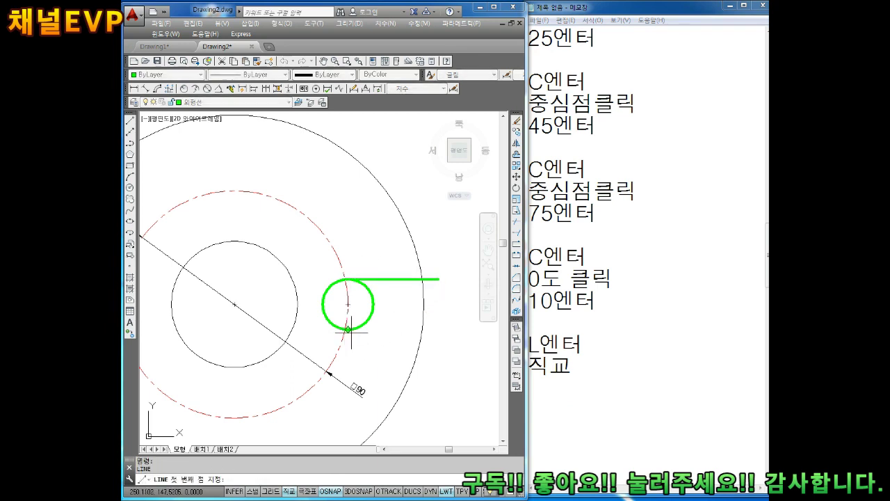
left_click(439, 328)
key("Escape")
key("Escape")
scroll(347, 299, "up", 2)
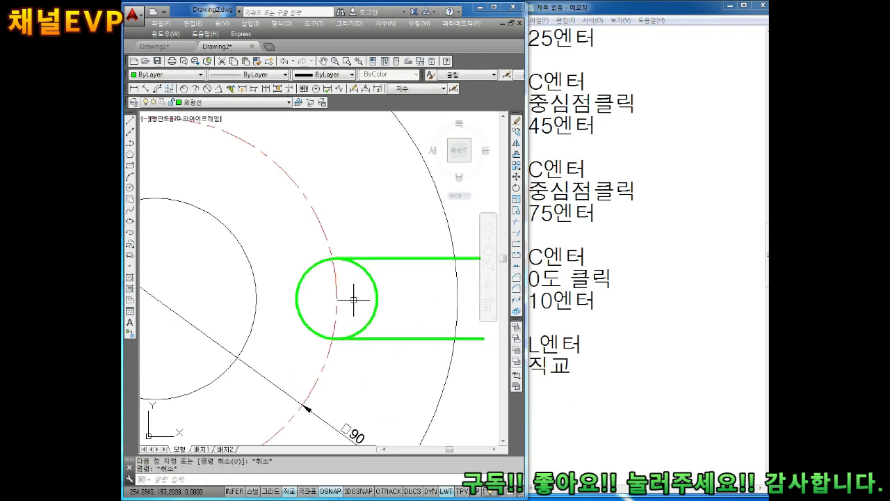
scroll(364, 292, "up", 2)
middle_click_drag(364, 292, 320, 268)
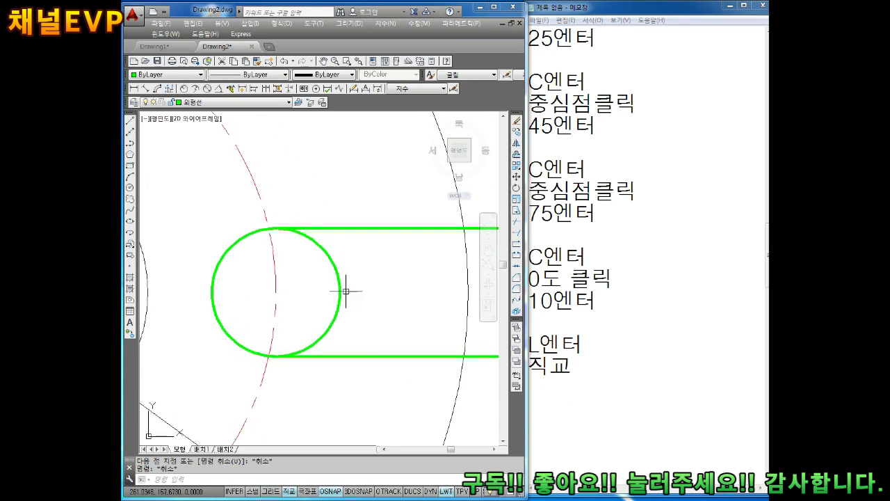
scroll(372, 282, "down", 2)
key("Escape")
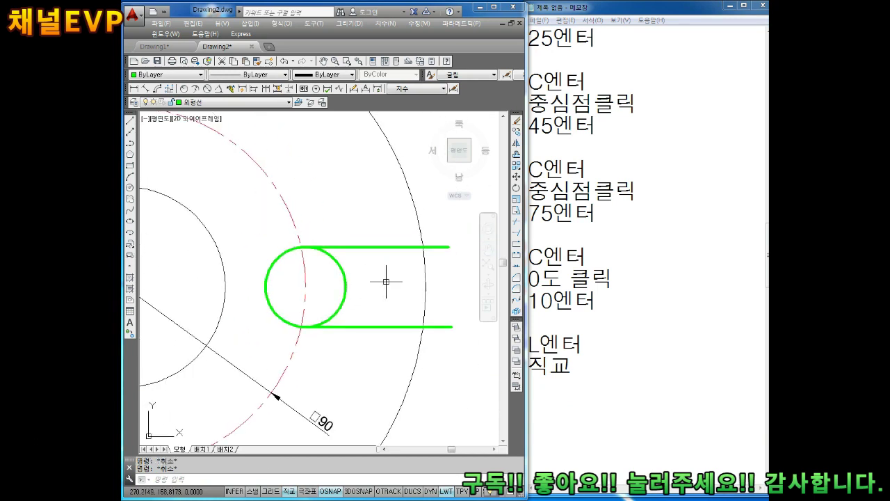
- Trim away the right half of the radius-10 circle
type("tr")
key("Return")
key("Return")
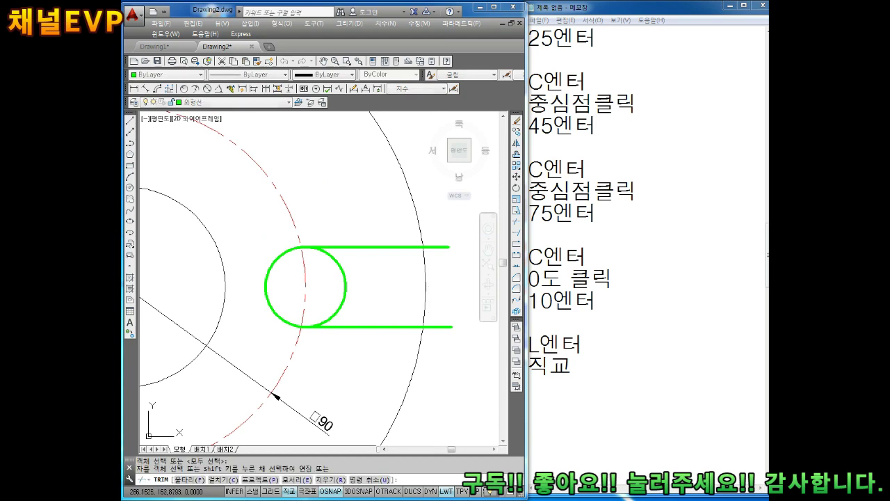
left_click(346, 278)
scroll(375, 303, "down", 2)
middle_click_drag(375, 303, 365, 274)
key("Escape")
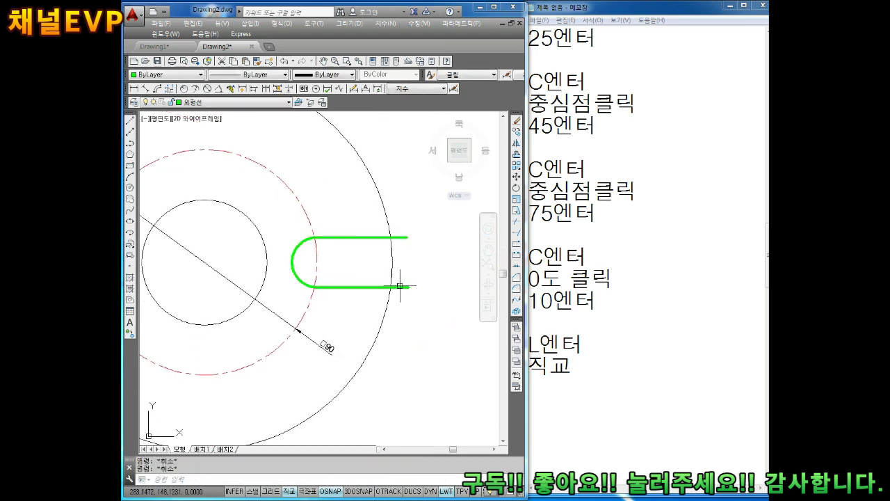
- Record the TR엔터 and 엔터 trim steps in the notes
left_click(559, 383)
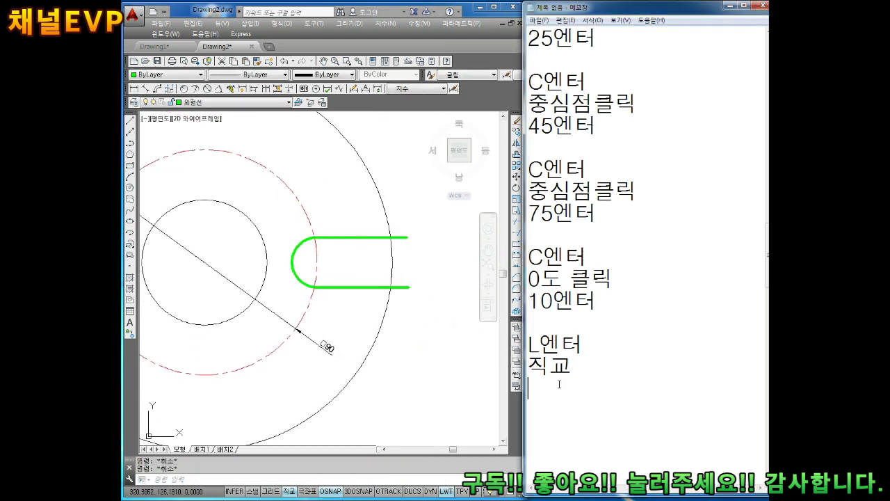
type("TR엔")
type("터")
key("Return")
type("엔터")
key("Return")
key("Return")
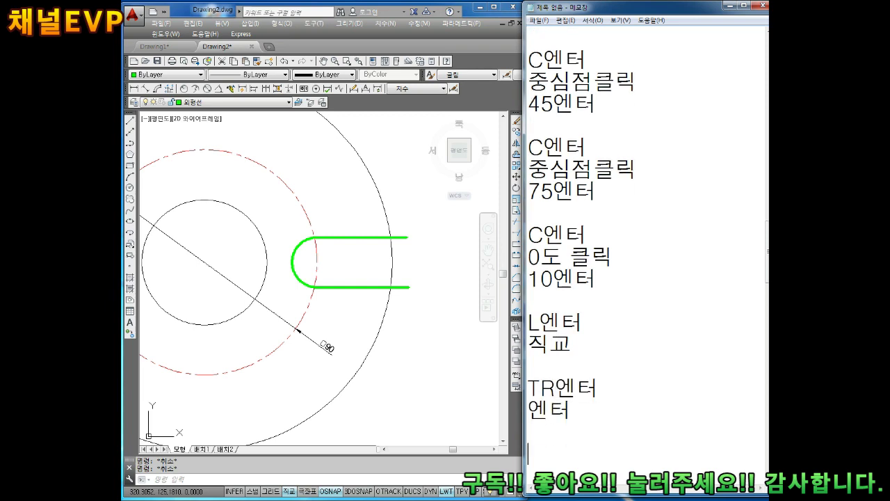
- Trim the slot line ends beyond the outer circle, using all objects as cutting edges
left_click(341, 294)
scroll(342, 294, "down", 2)
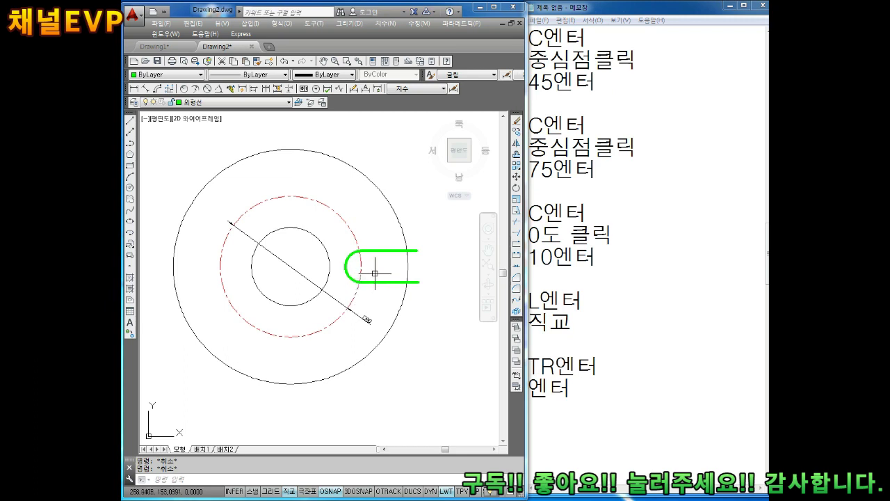
scroll(358, 286, "up", 2)
type("TR")
key("Return")
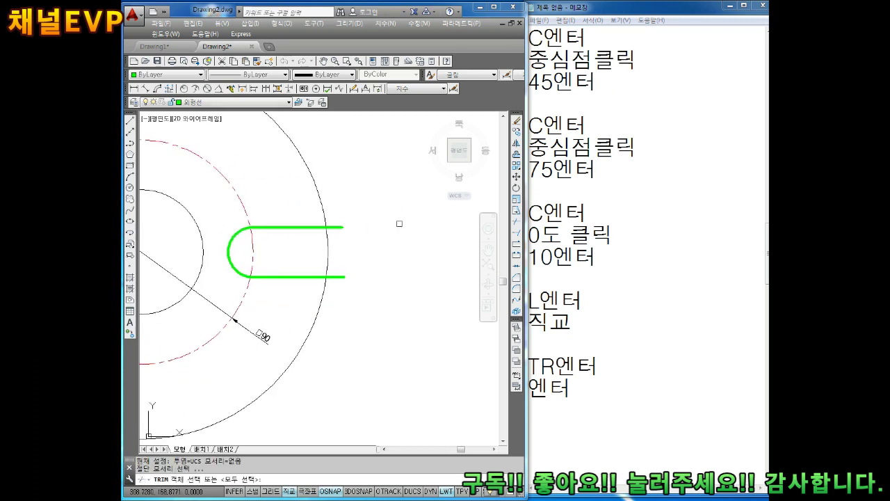
key("Return")
left_click_drag(379, 213, 328, 242)
left_click(338, 277)
key("Escape")
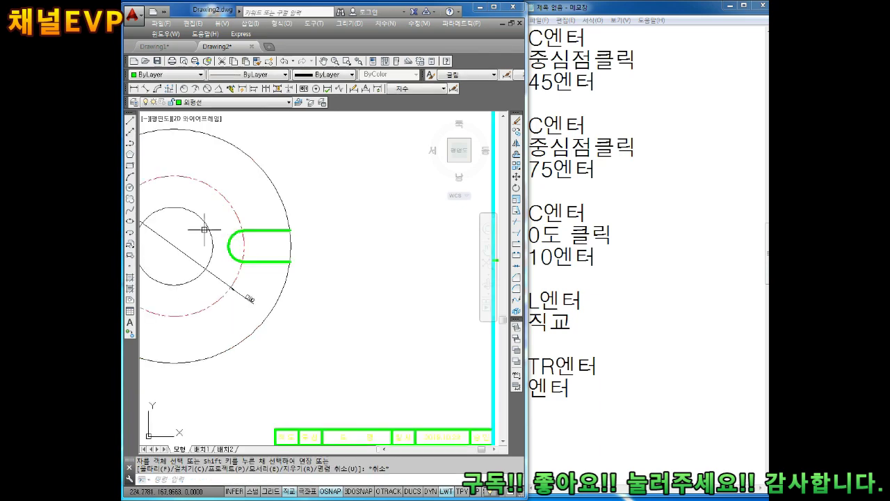
scroll(258, 238, "down", 2)
mouse_move(258, 238)
middle_mouse_down()
mouse_move(278, 260)
mouse_move(306, 263)
middle_mouse_up()
scroll(369, 240, "up", 2)
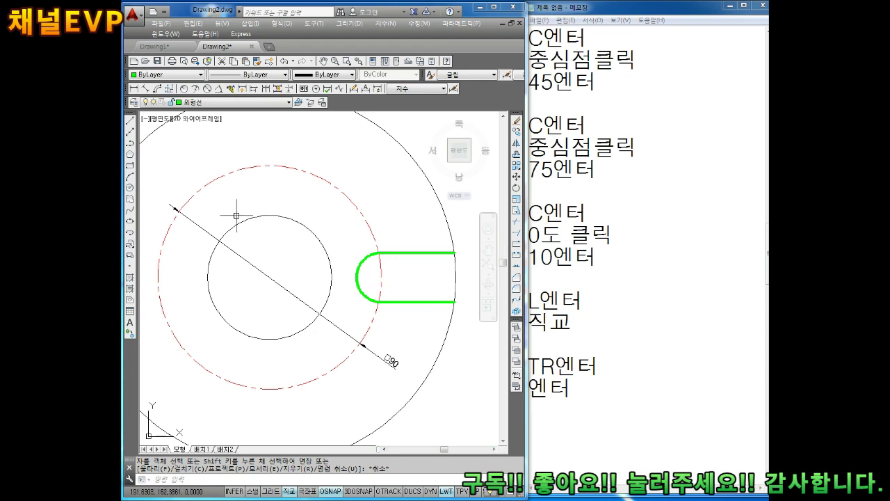
- Note the AR엔터 array command followed by a shape-selection line
left_click(652, 433)
type("AR")
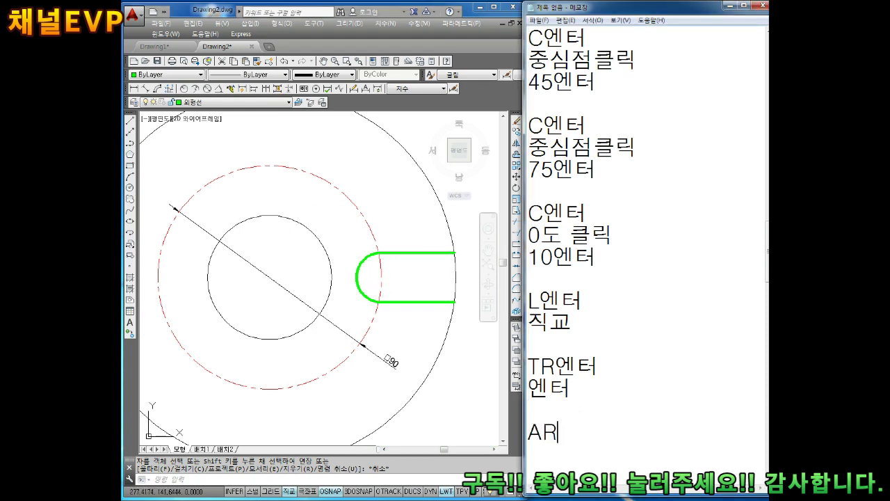
type("엔터")
key("Return")
type("도")
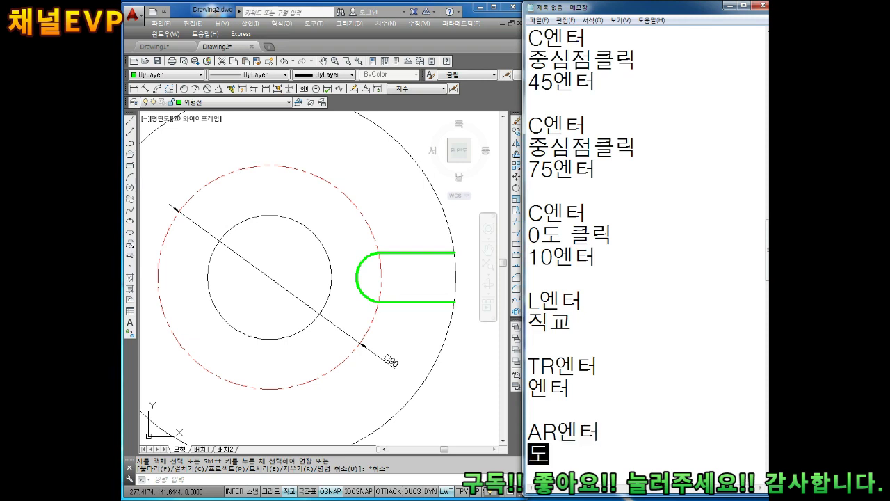
type("형선ㅌ")
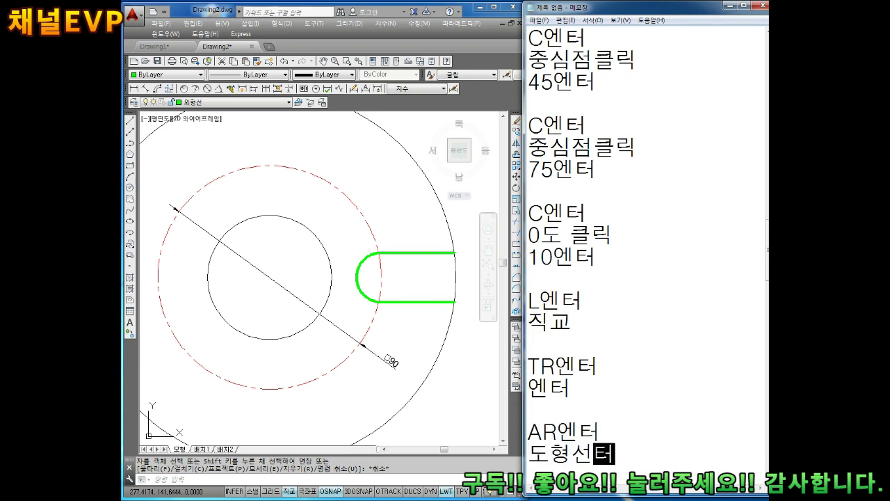
key("BackSpace")
type("택 ")
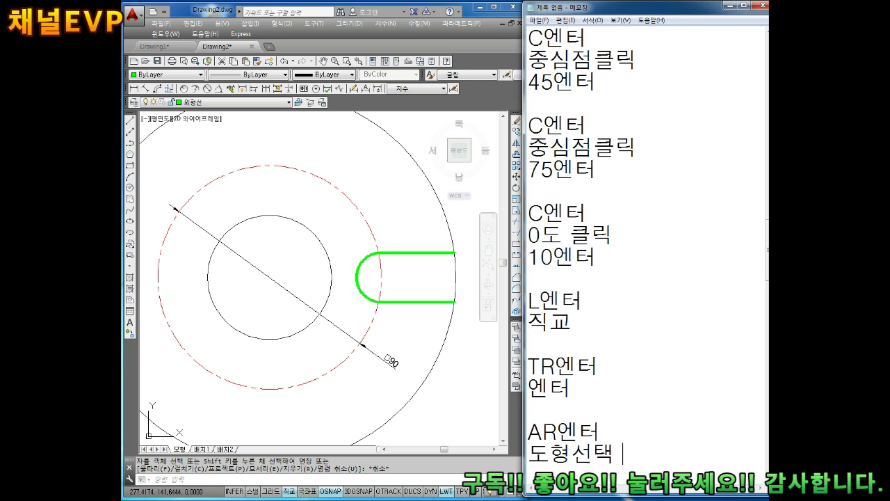
type("키홈형상")
key("Return")
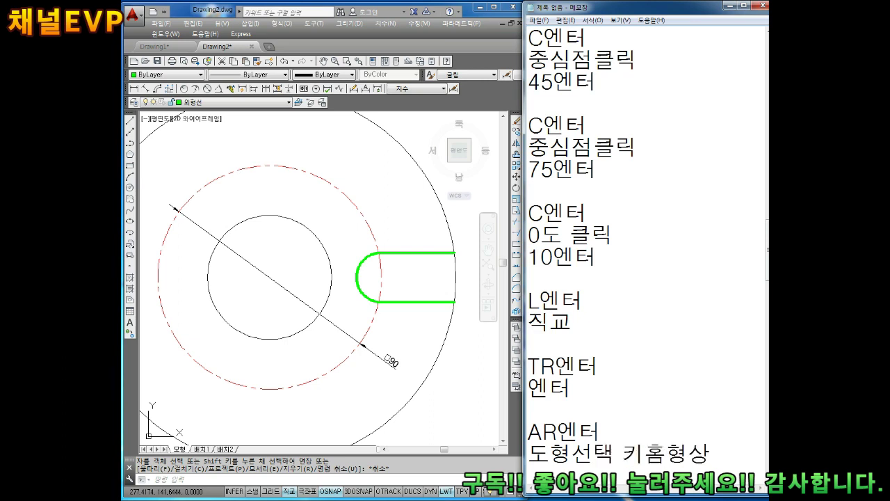
- Reword the selection note to 도형선택 (초록색도형) and add an 엔터 line
left_click(624, 452)
type("(")
left_click(675, 453)
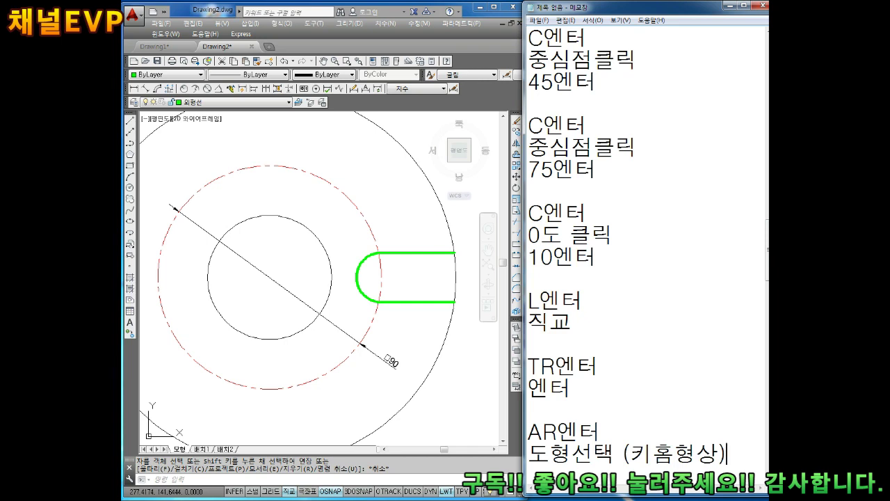
key("BackSpace")
key("BackSpace")
key("BackSpace")
key("BackSpace")
key("BackSpace")
type("초록색")
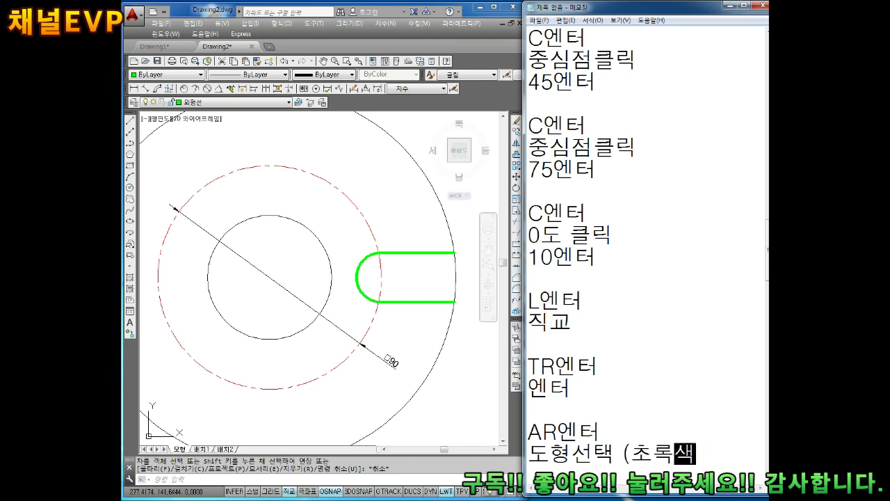
type("도형")
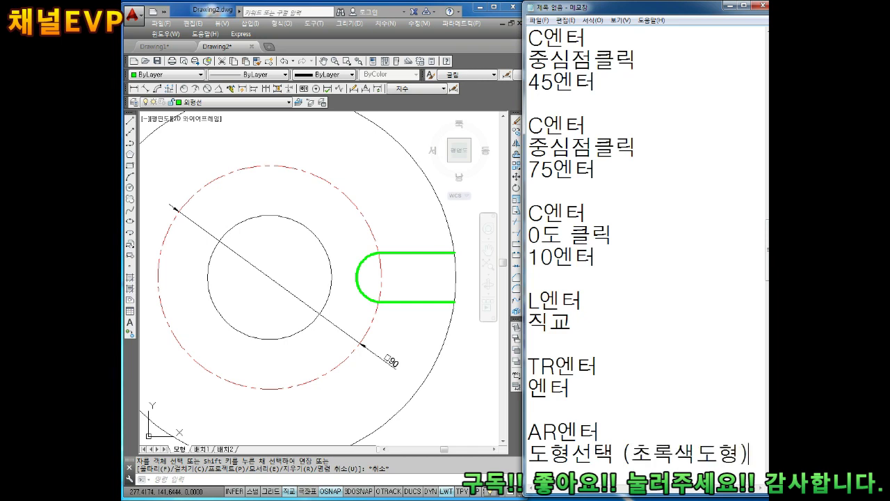
key("Return")
key("Return")
key("Return")
key("Return")
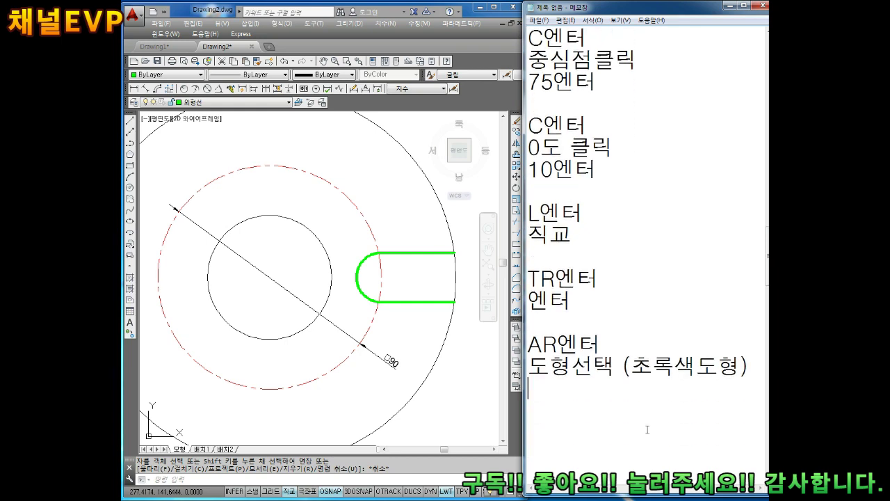
type("엔터")
key("Return")
- Note the PO엔터, 중심점클릭 and I엔터 polar-array entries
type("PO")
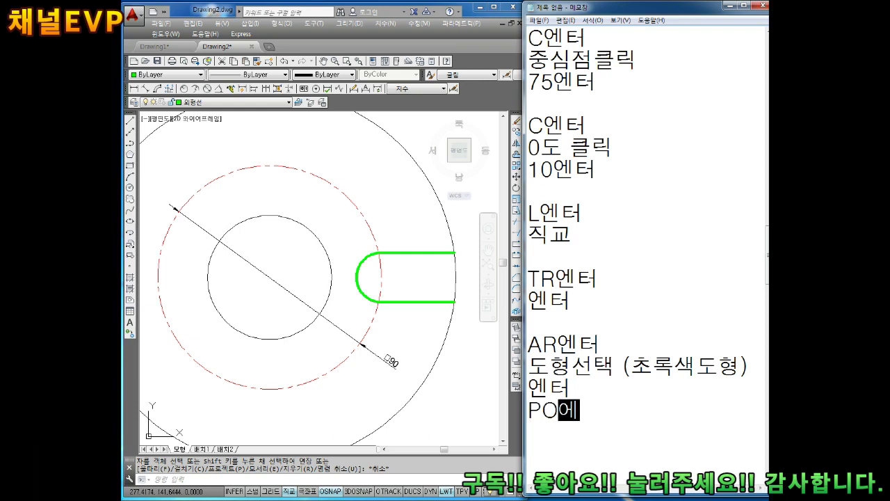
type("엔터")
key("Return")
type("중심")
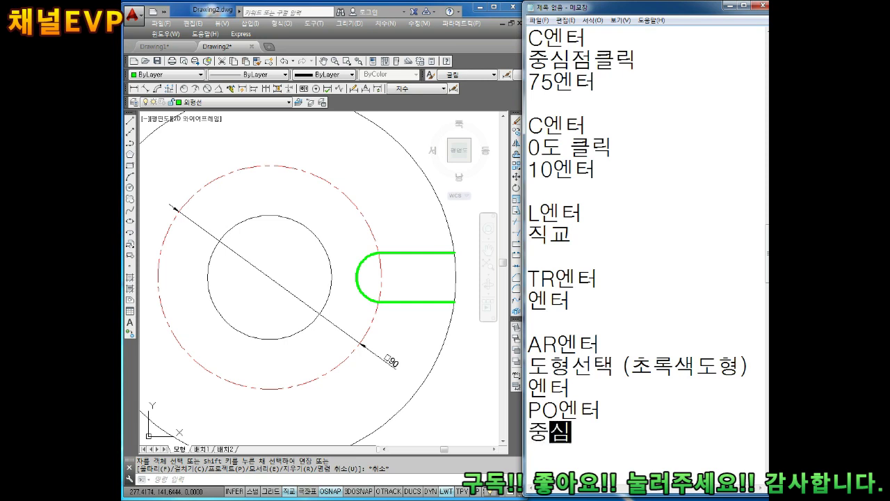
type("서")
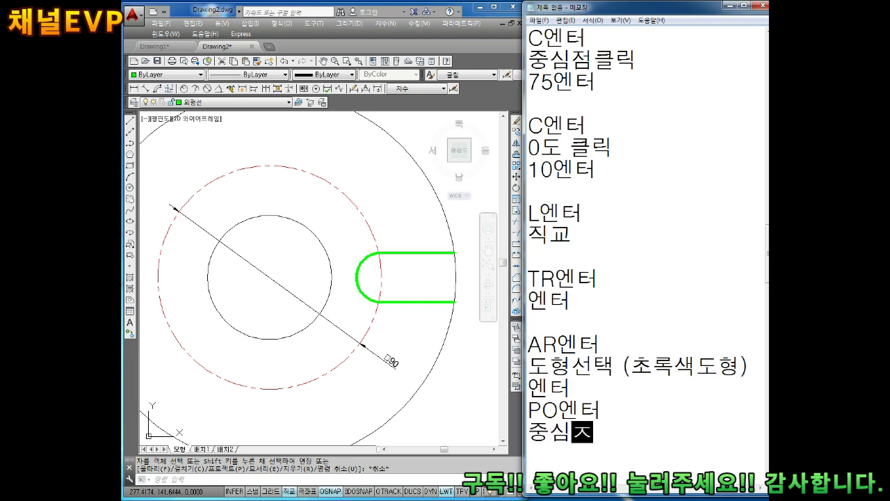
type("점")
type("클릭")
key("Return")
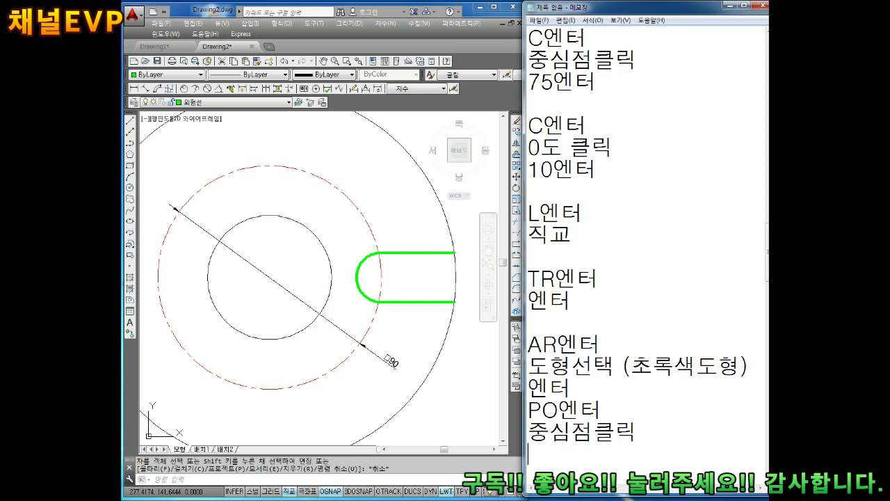
type("I엔터")
key("Return")
type("6")
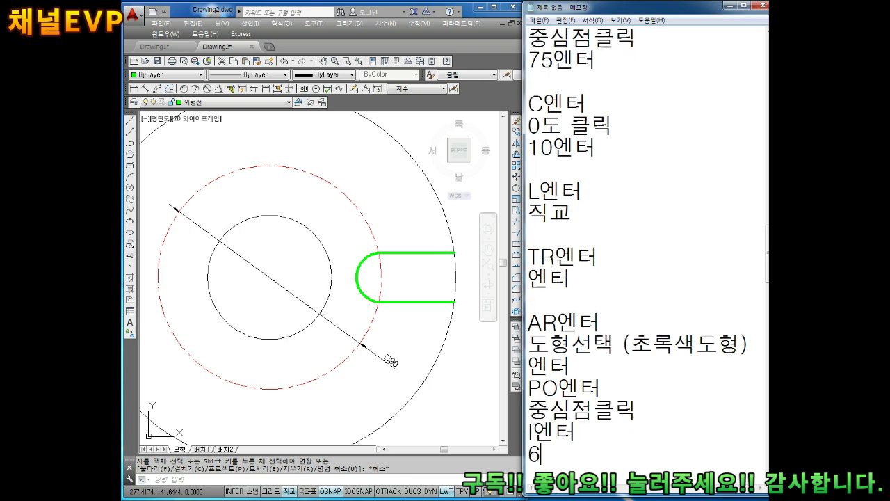
- Note the 6엔터, F엔터, 360엔터 and final 엔터 entries
type("애엔터")
key("Return")
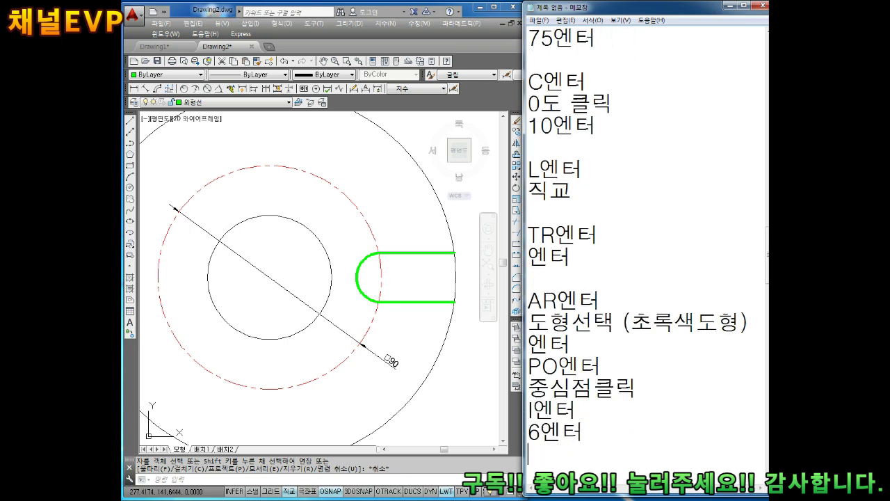
type("F엔터")
key("Return")
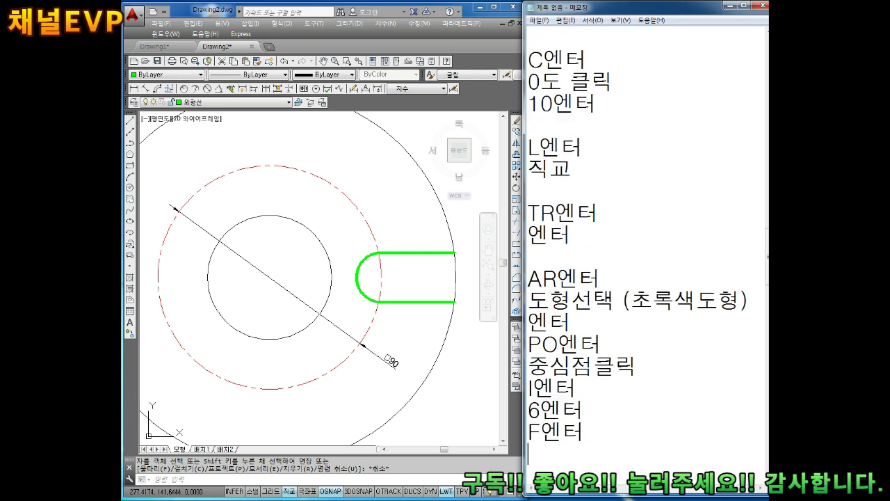
type("360엔터")
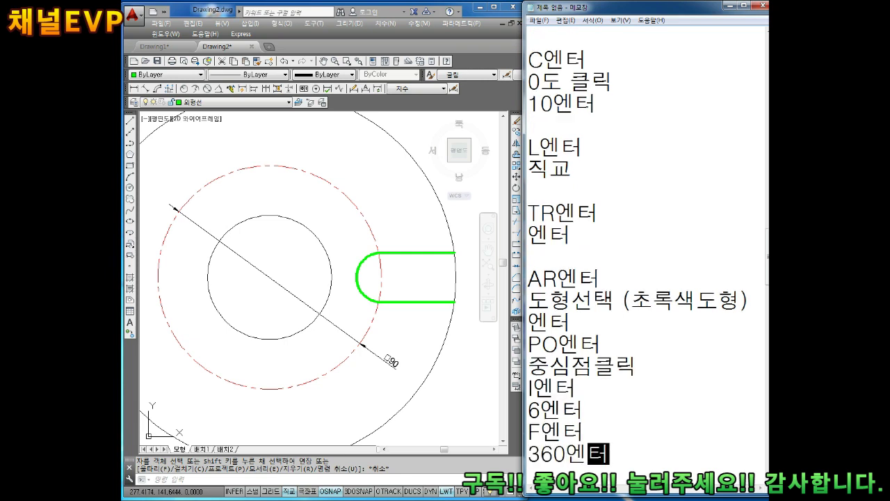
key("Return")
type("에엔터")
key("Return")
key("Return")
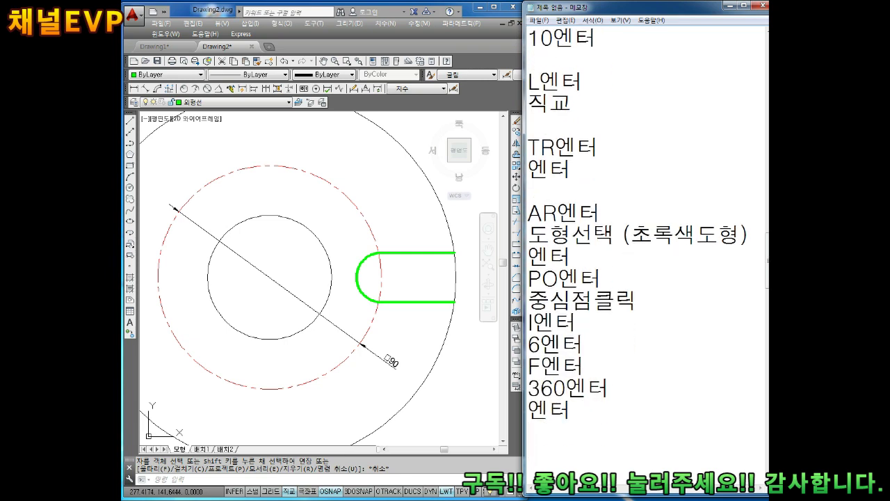
scroll(354, 260, "up", 1)
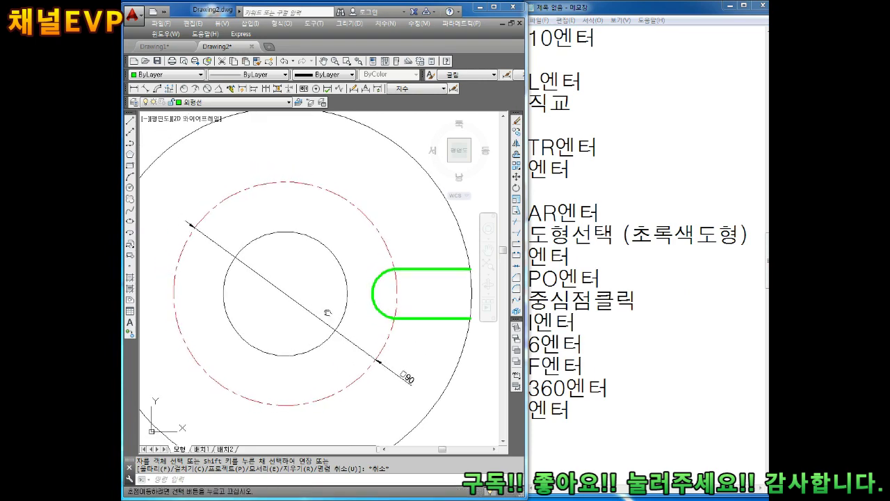
scroll(341, 322, "down", 1)
- Start the array command and select both parts of the green slot
key("Escape")
key("Escape")
type("A")
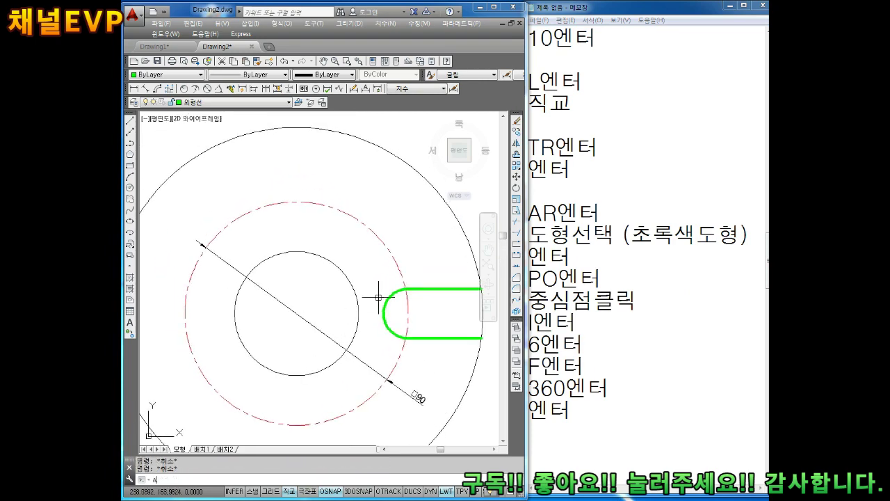
key("Escape")
key("Return")
left_click(395, 292)
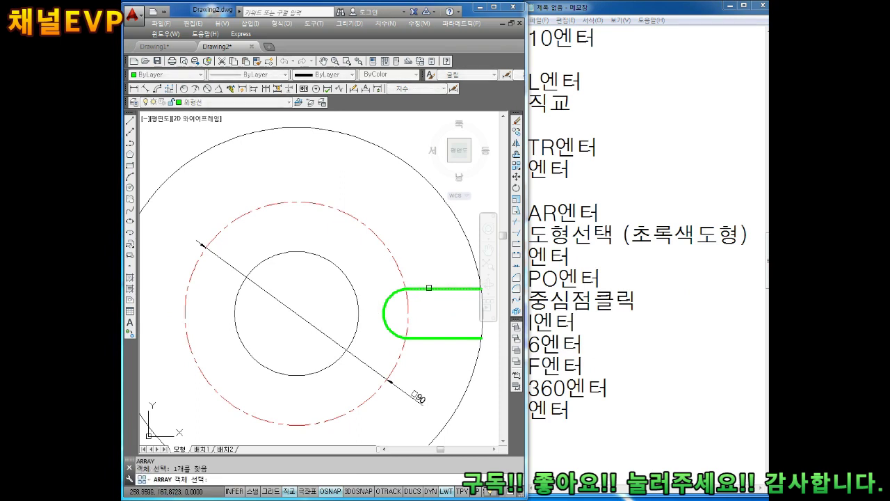
left_click(424, 338)
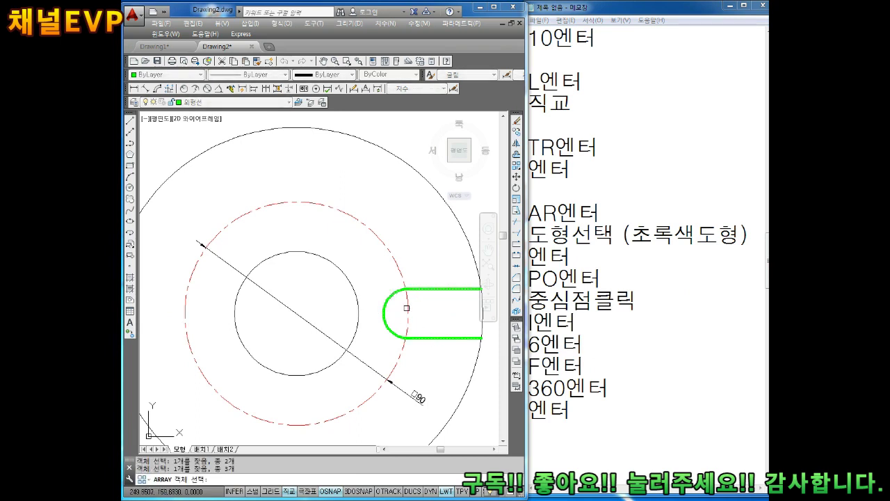
middle_click_drag(407, 308, 363, 277)
key("Return")
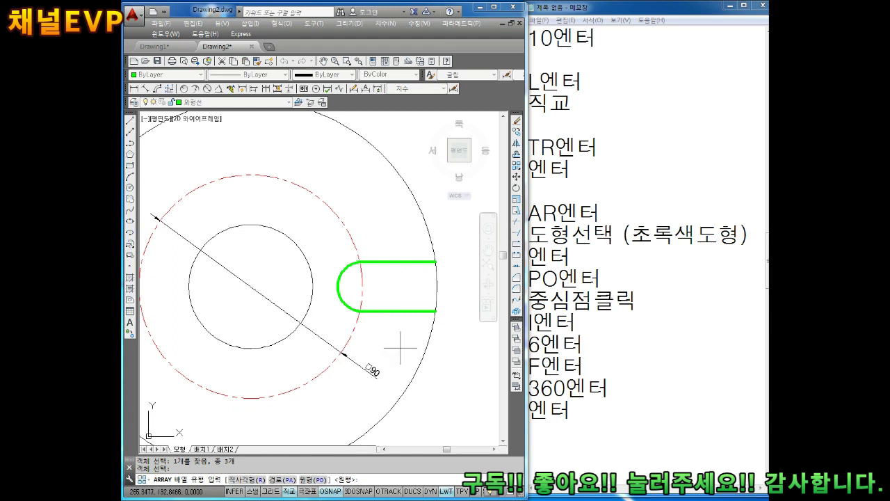
type("PO")
- Make it a polar array about the plate's centre with 6 items filling 360°
key("Return")
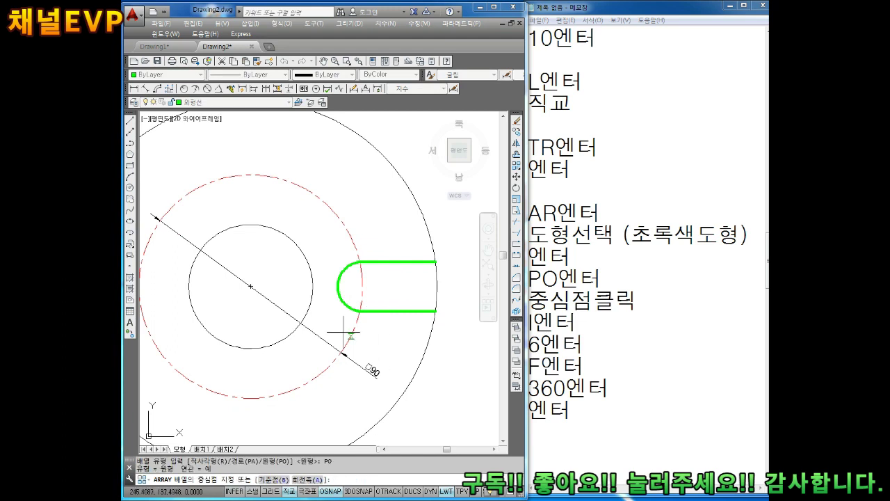
middle_click_drag(309, 262, 345, 268)
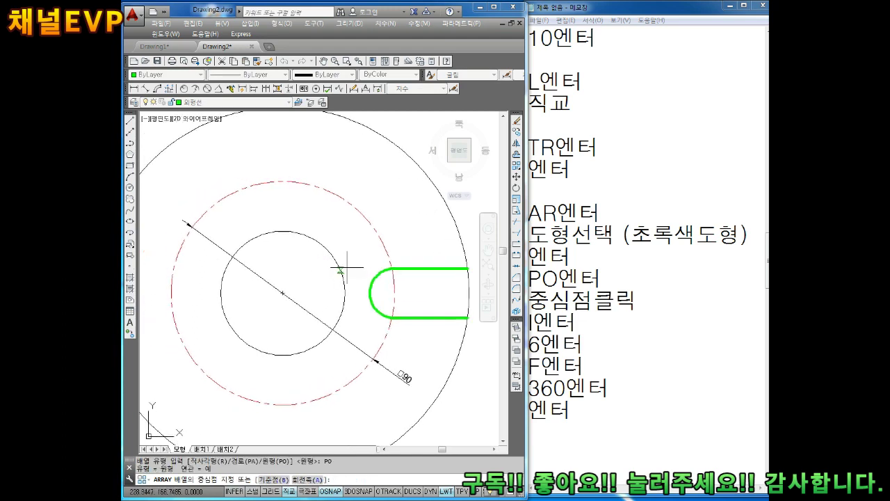
left_click(283, 293)
type("I")
key("Return")
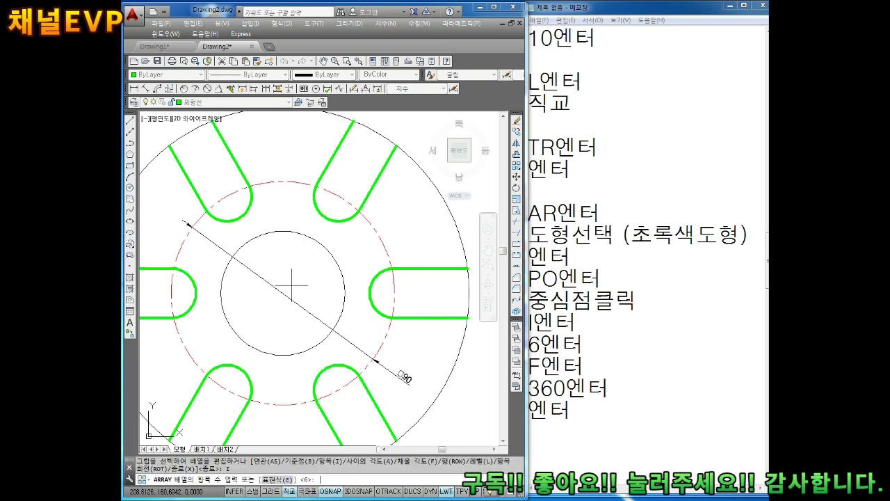
key("Return")
type("F")
key("Return")
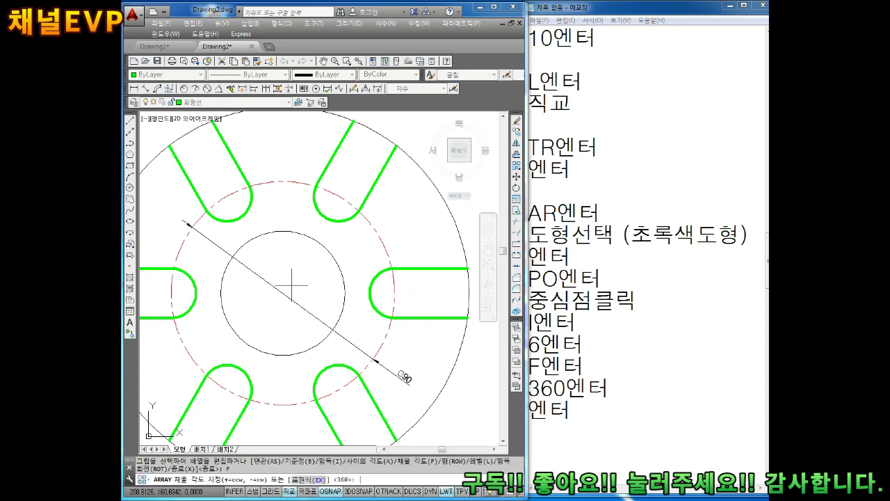
key("Return")
key("Return")
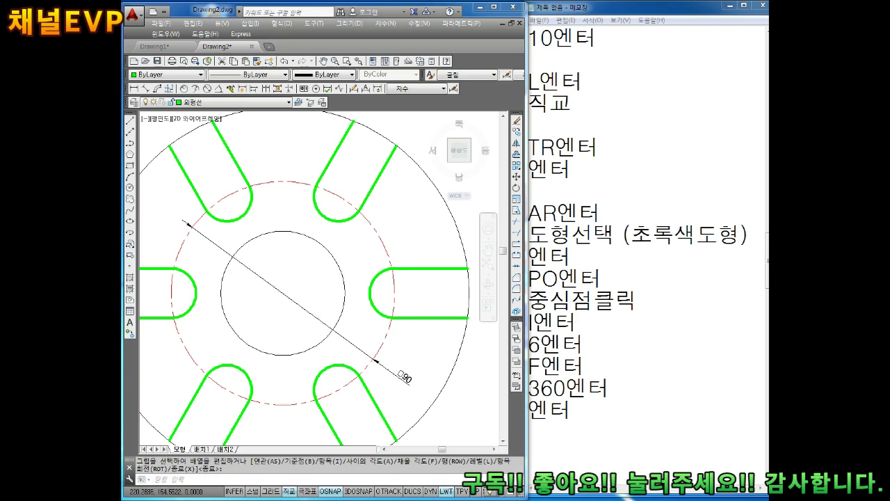
scroll(390, 250, "down", 2)
- Add the explode and trim notes: X엔터, 도형클릭, 엔터, TR엔터, 엔터
key("Escape")
key("Escape")
middle_click_drag(278, 261, 291, 272)
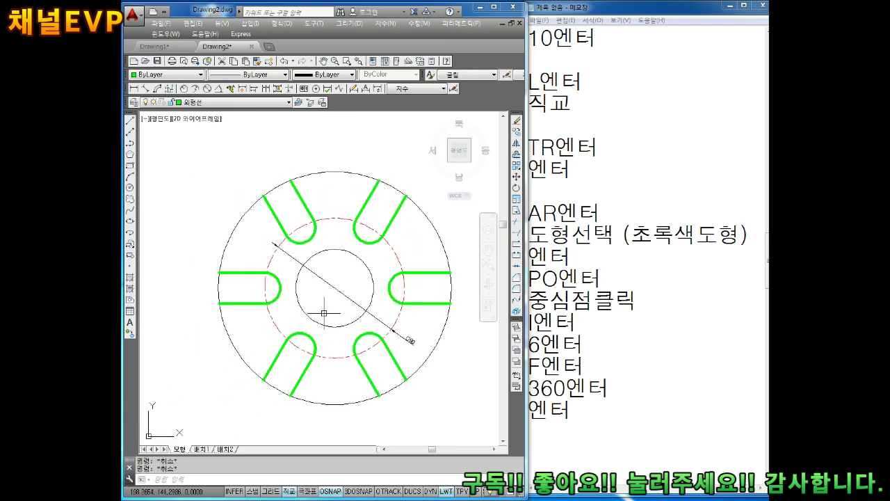
left_click(608, 399)
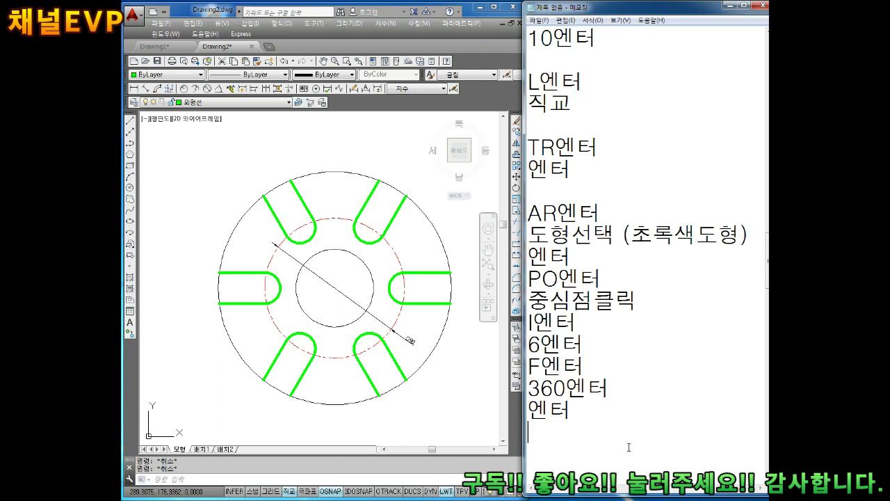
scroll(622, 436, "down", 1)
scroll(623, 436, "down", 1)
type("X")
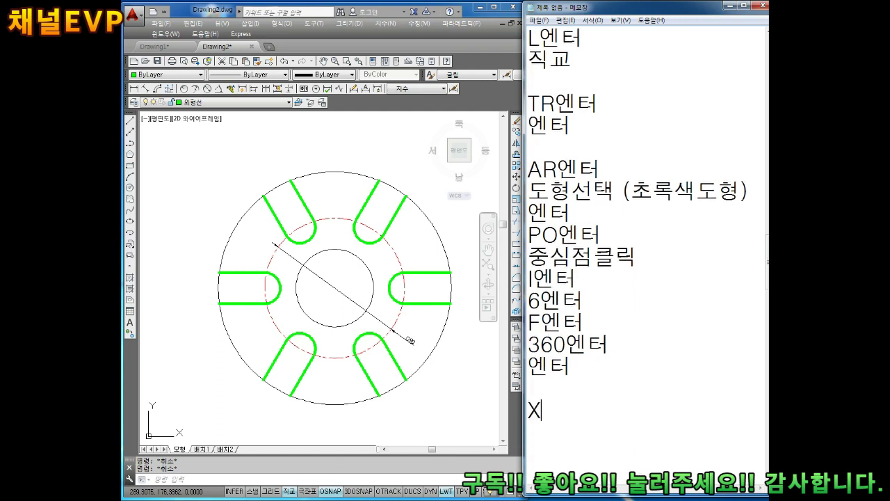
type("엔터")
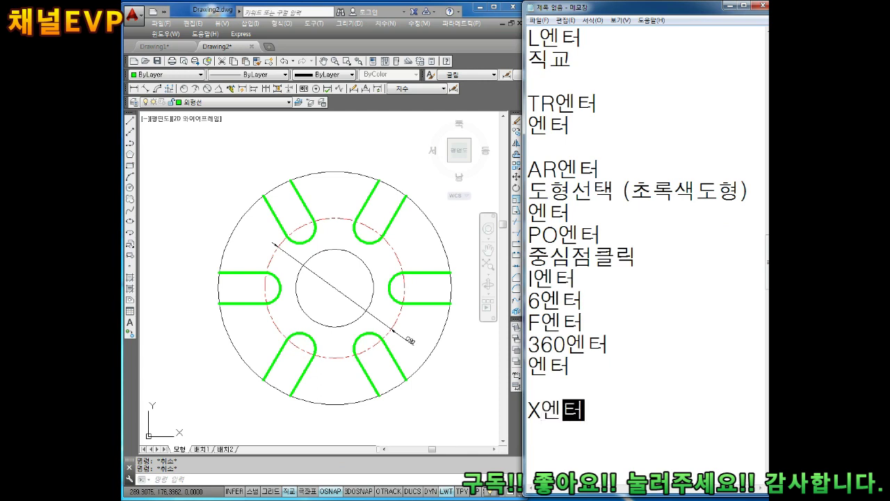
key("Return")
type("도")
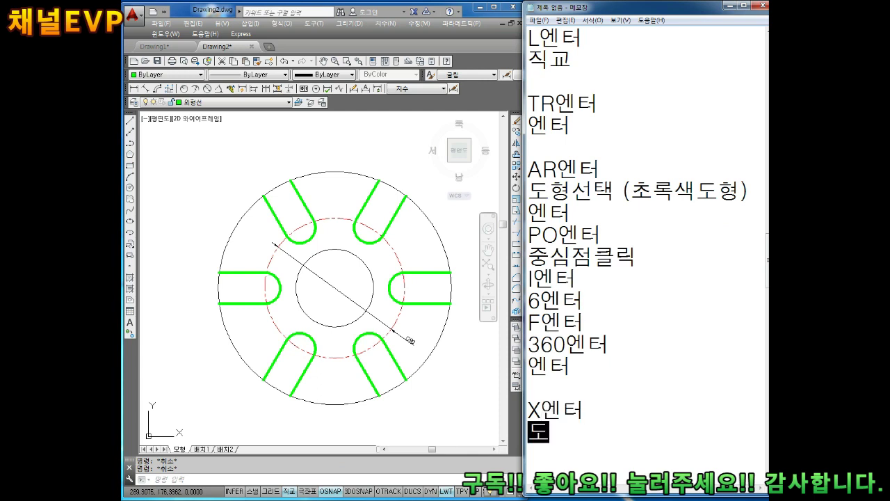
type("형클릭")
key("Return")
key("Return")
key("Return")
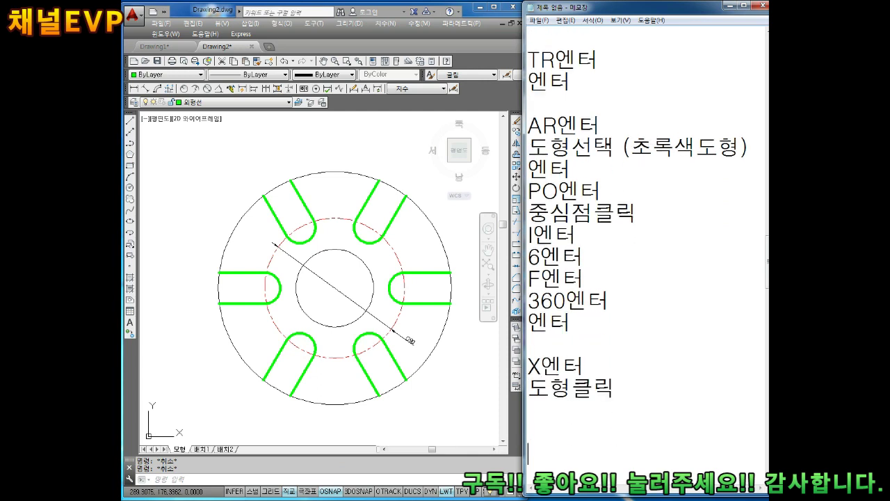
type("엔터")
key("Return")
key("Return")
type("엔터")
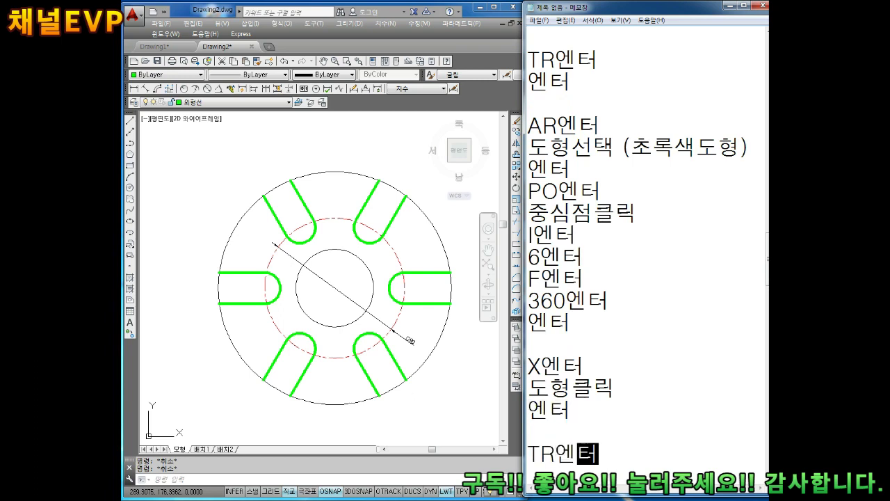
key("Return")
type("엔터")
key("Return")
key("Return")
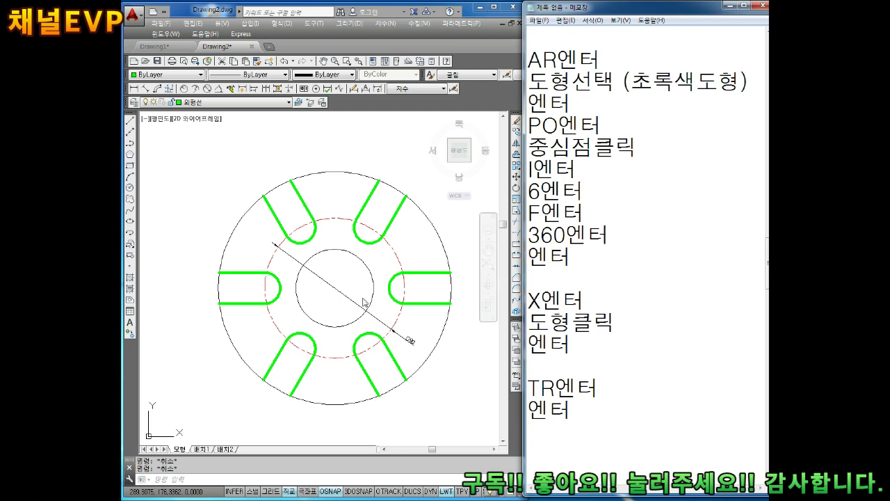
- Add the fillet notes F엔터, R엔터, 4엔터 and two T엔터 lines
left_click(368, 299)
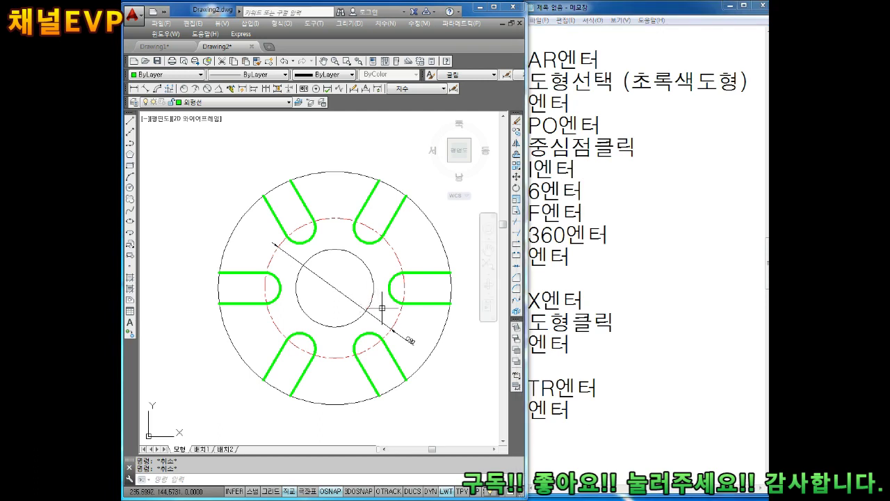
left_click(541, 434)
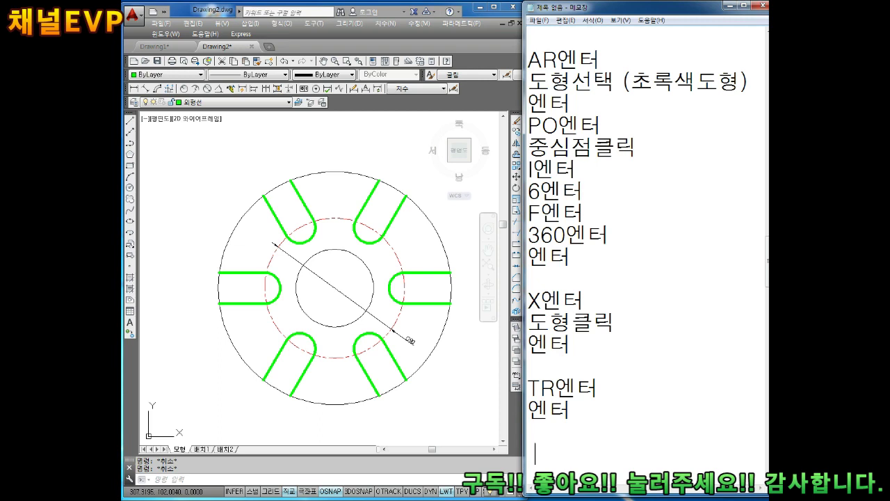
type("F엔터")
key("Return")
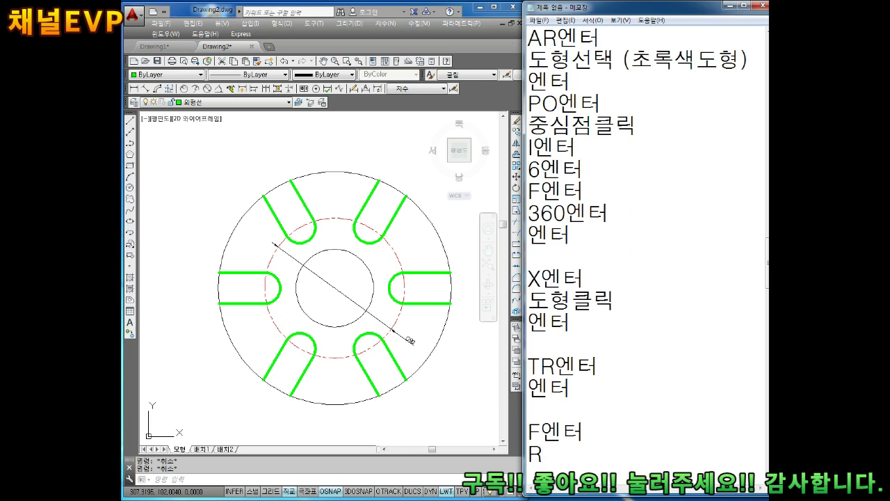
type("PS")
key("BackSpace")
key("BackSpace")
key("BackSpace")
type("ㅇㅔㄴㄴㅓ")
key("Return")
type("4")
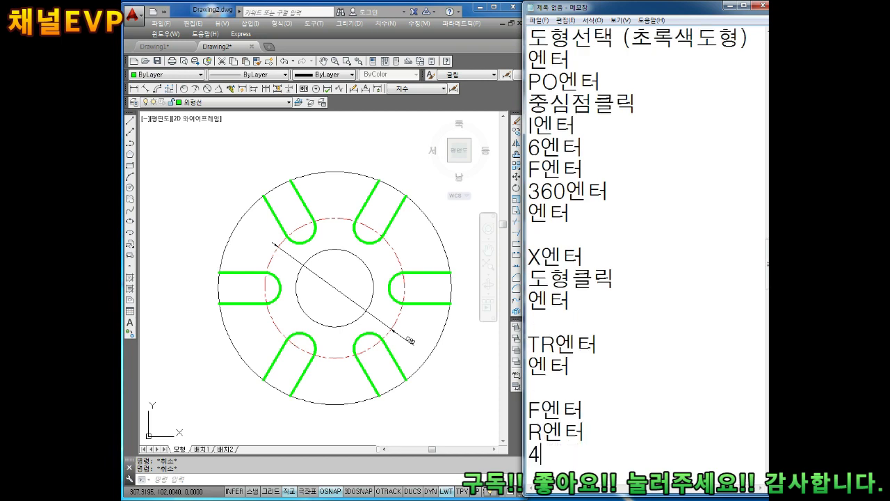
type("ㅇㅔㄴㅌㅓ")
key("Return")
key("Return")
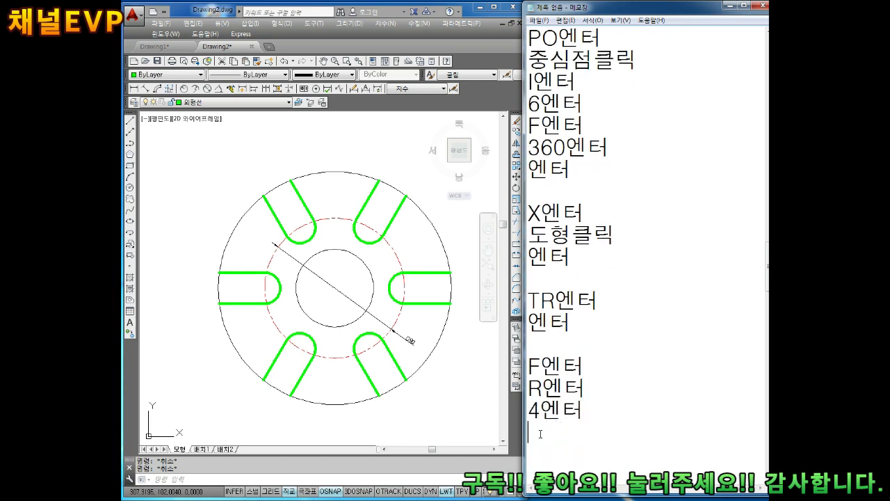
type("Tㅇㅔㄴ")
type("ㅌㅓ")
key("Return")
type("ㅅ")
key("BackSpace")
type("T엔터")
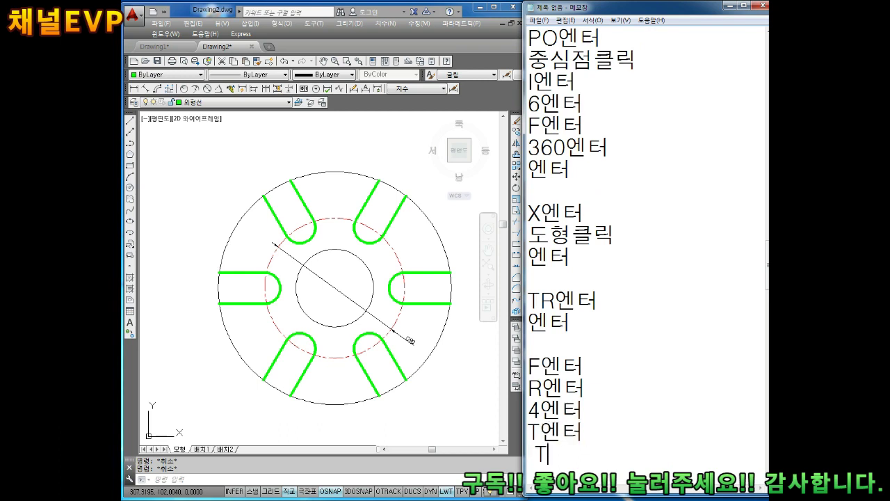
type("G")
key("BackSpace")
key("BackSpace")
type("ㅇㅔㄴ")
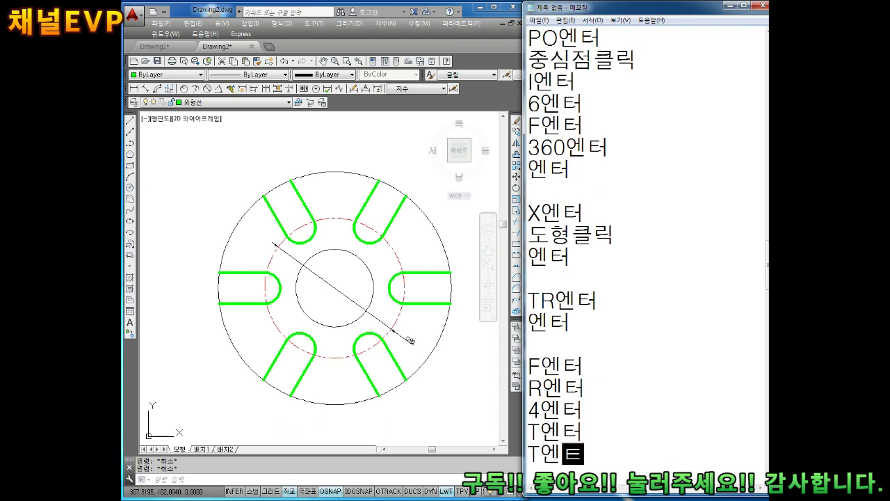
type("ㅌㅓ")
key("Return")
key("Return")
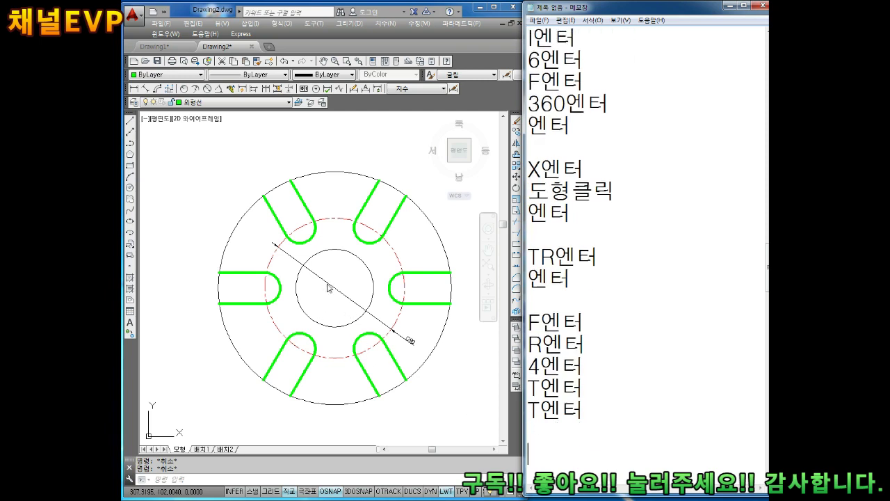
left_click(328, 287)
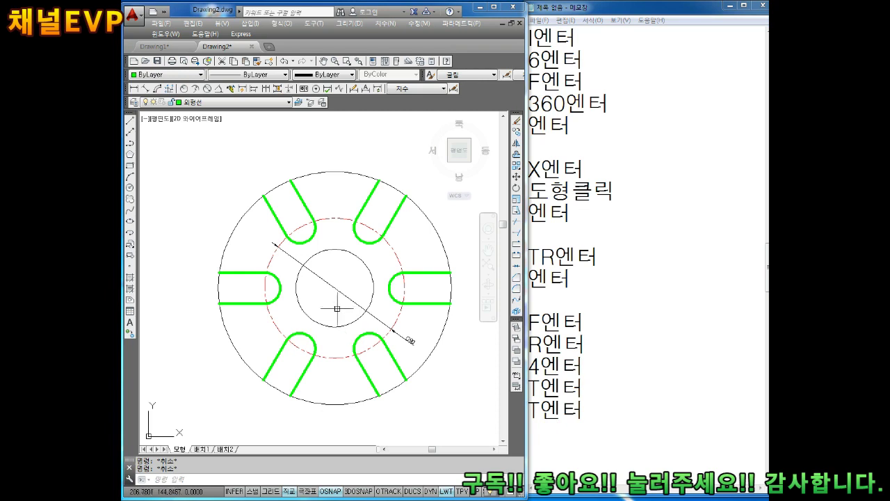
- Trim the outer circle's arcs across all six slot mouths so each slot opens onto the rim
middle_click_drag(327, 299, 326, 306)
type("x")
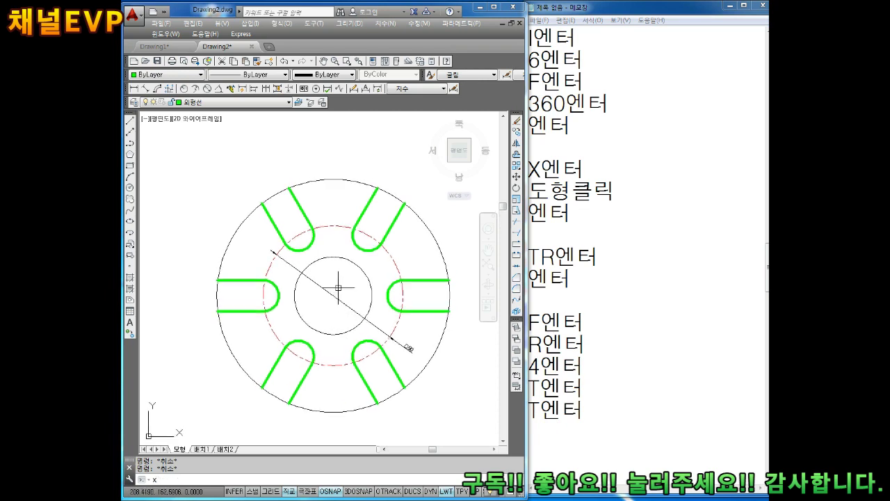
key("Return")
key("Escape")
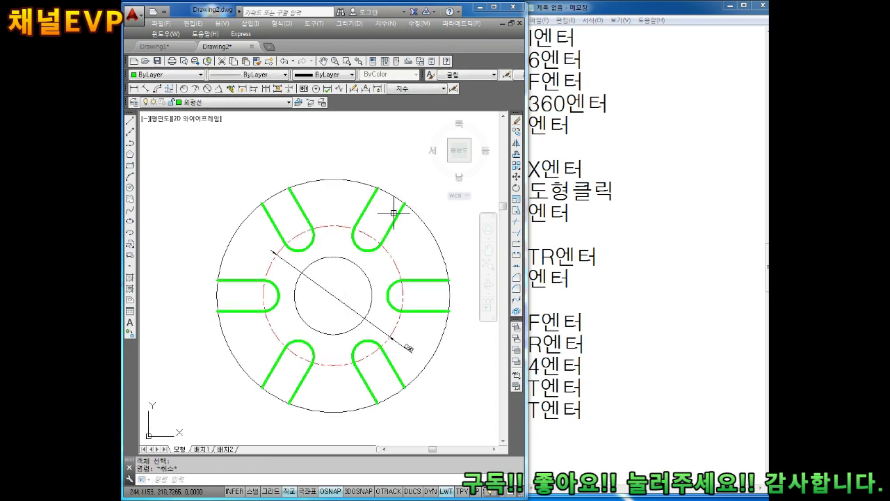
type("Tr")
key("Return")
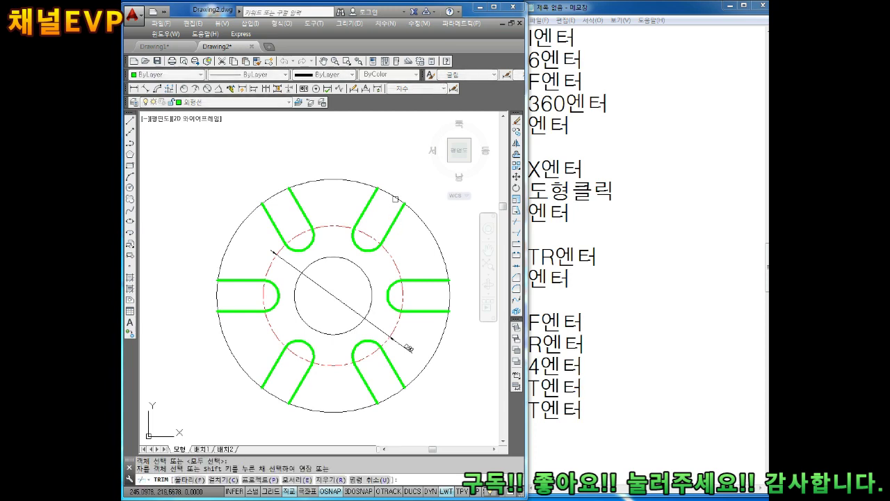
key("Escape")
key("Escape")
type("TR")
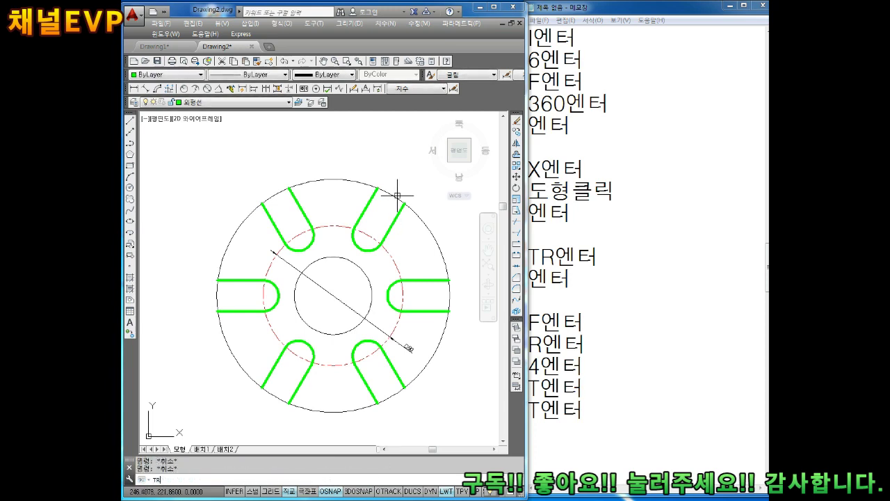
key("Return")
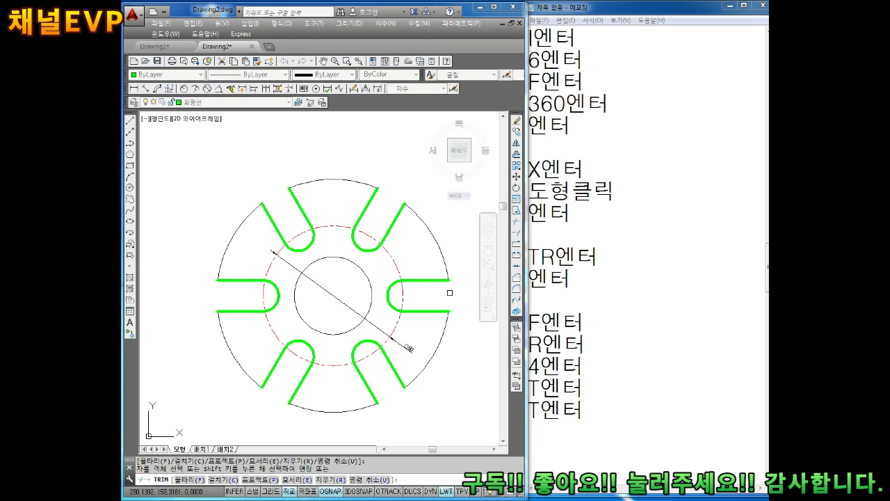
key("Escape")
key("Escape")
- Set the fillet radius to 4 with trim mode on
key("Return")
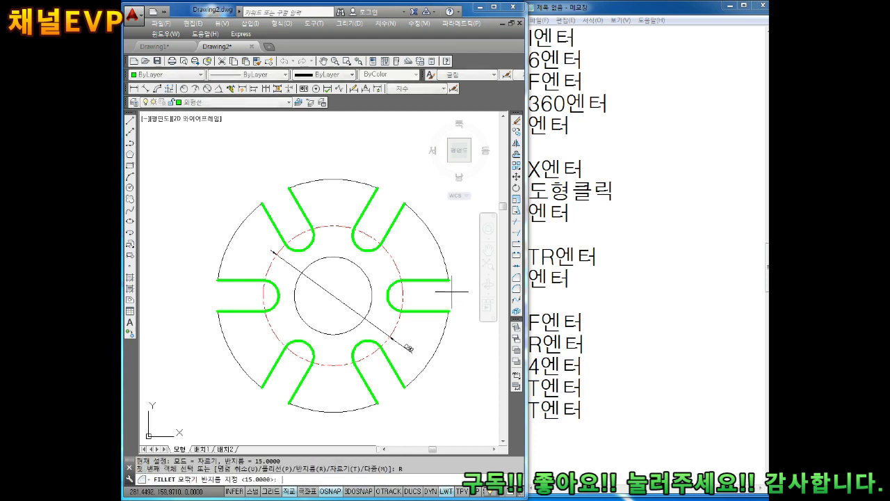
type("r")
key("Return")
type("4")
key("Return")
type("t")
key("Return")
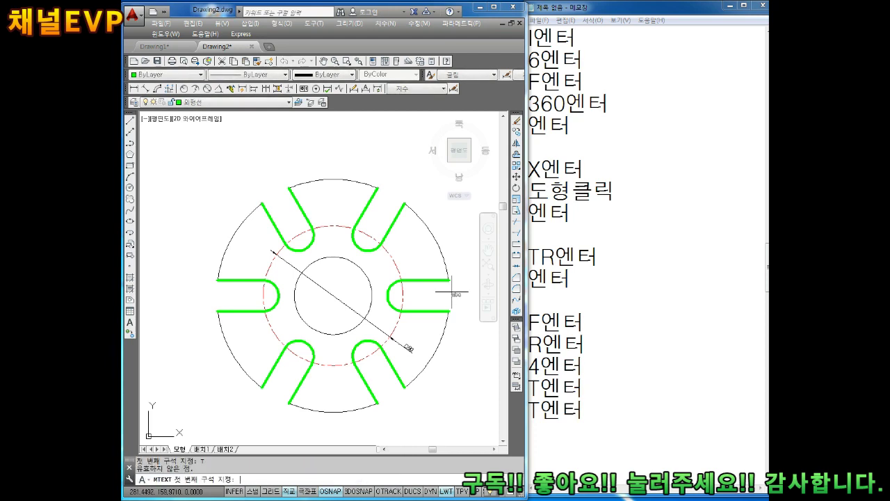
type("t")
key("Return")
type("r")
key("Return")
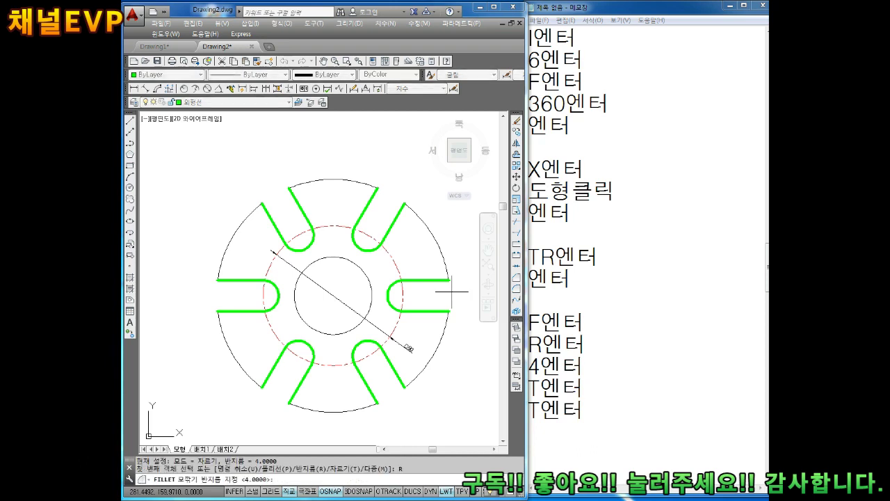
type("4")
key("Return")
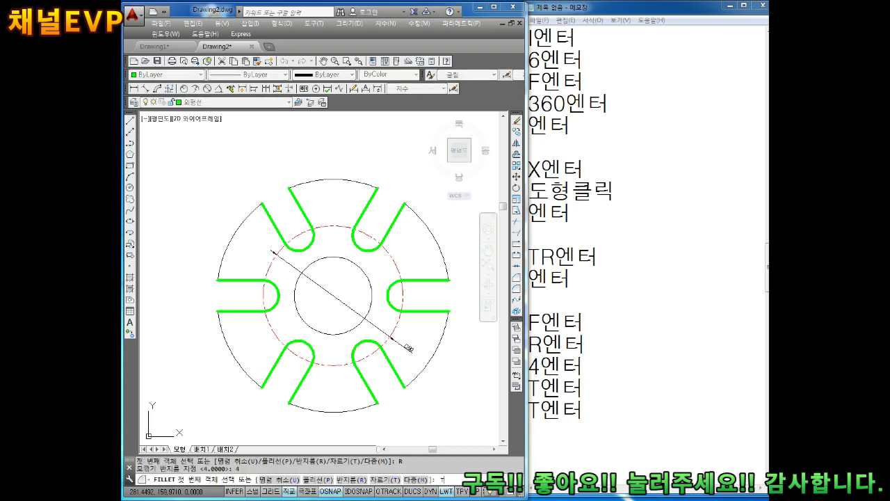
key("Return")
key("Return")
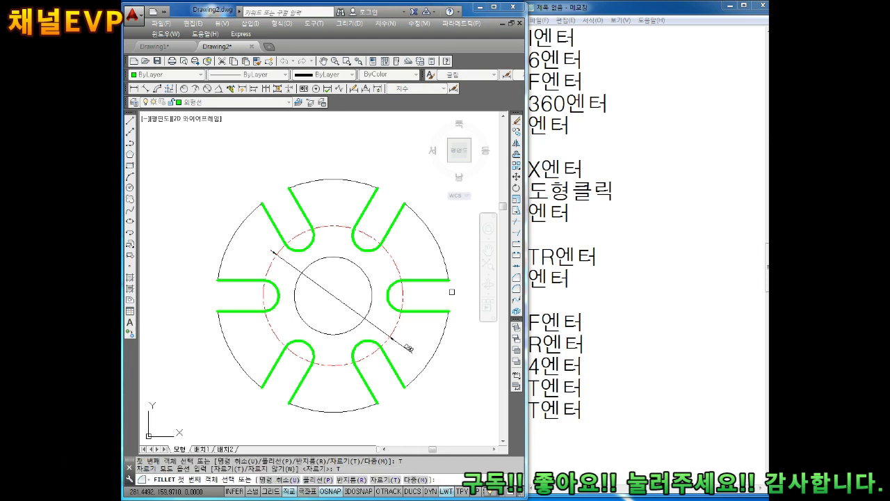
- Fillet the top-right, right, lower-right and bottom-right slot corners into the outer rim
left_click(364, 183)
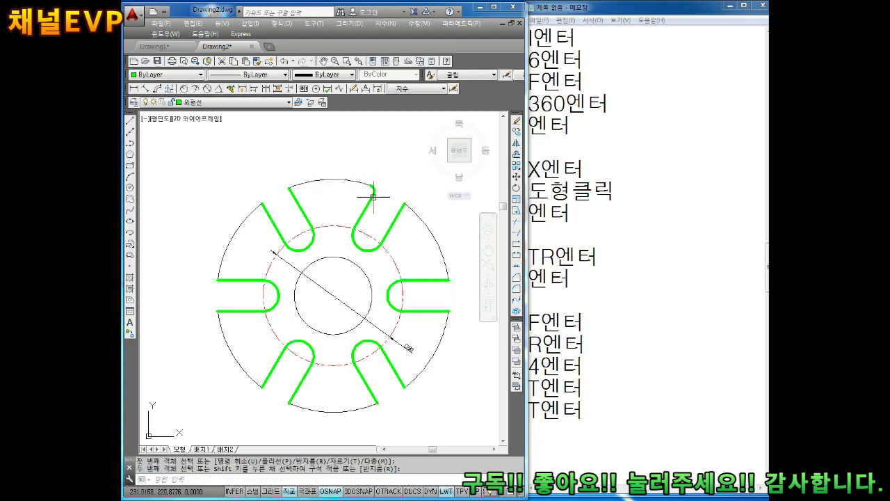
left_click(375, 197)
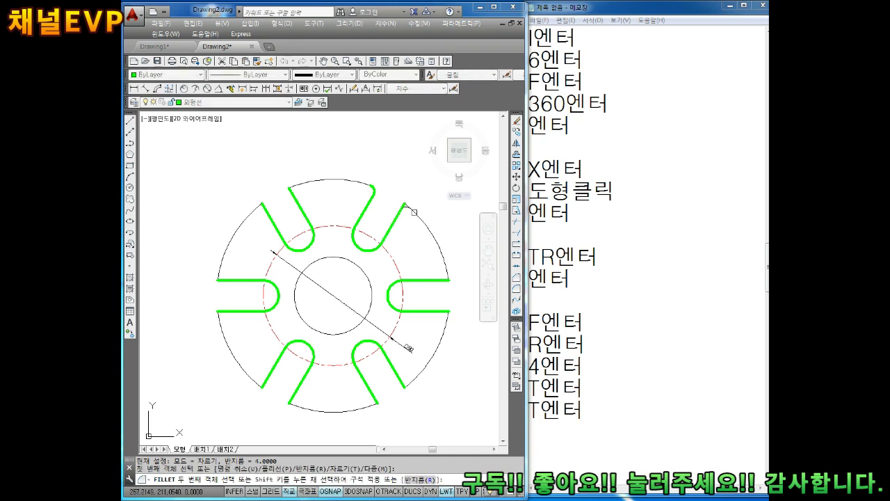
key("Return")
left_click(439, 258)
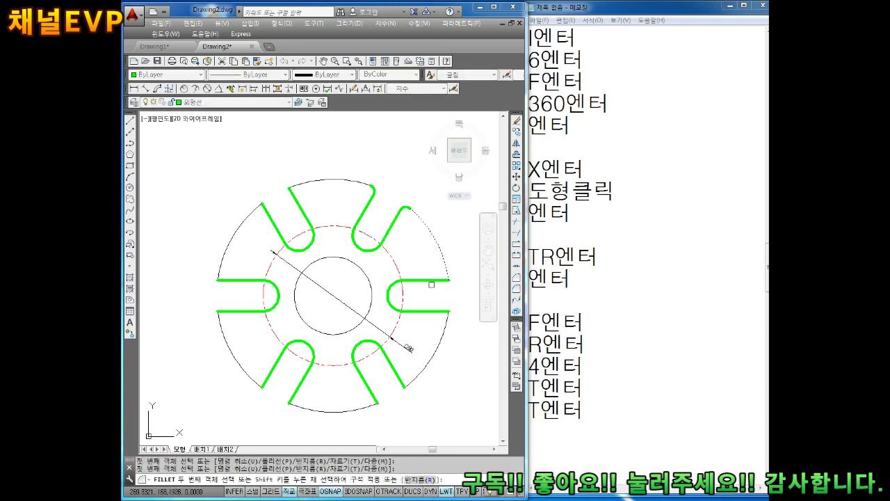
left_click(431, 285)
key("Return")
left_click(440, 311)
left_click(443, 338)
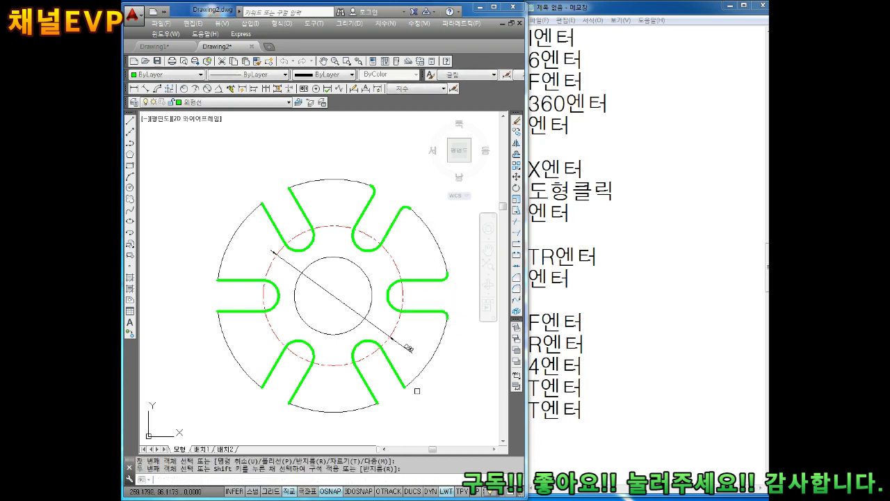
left_click(398, 374)
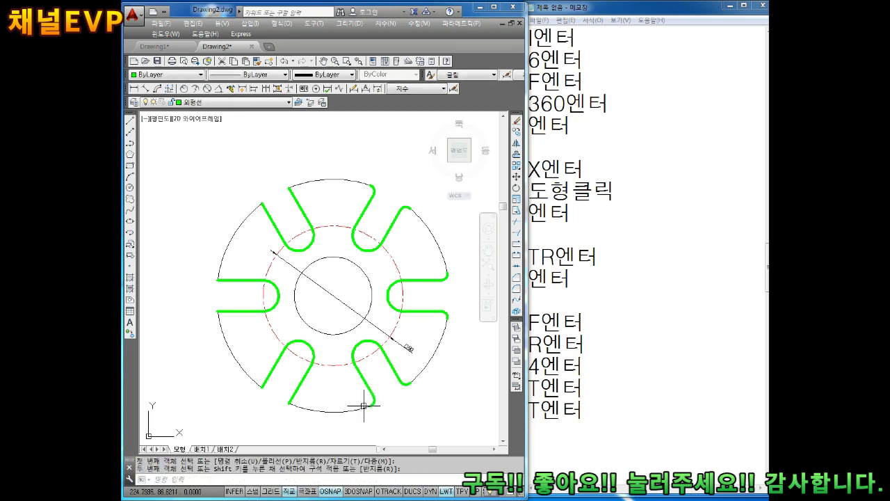
- Fillet the bottom, bottom-left and upper-left slot corners into the outer rim
key("Return")
left_click(303, 409)
left_click(292, 394)
key("Return")
left_click(249, 381)
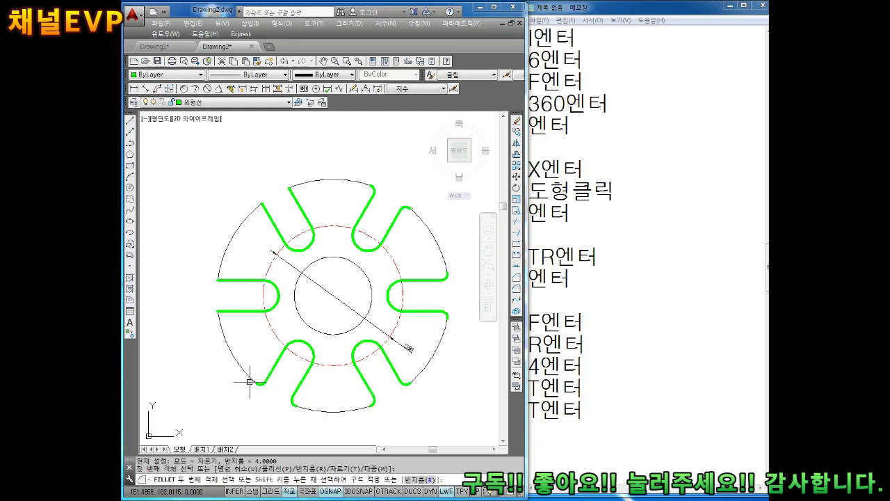
left_click(257, 381)
key("Return")
left_click(221, 271)
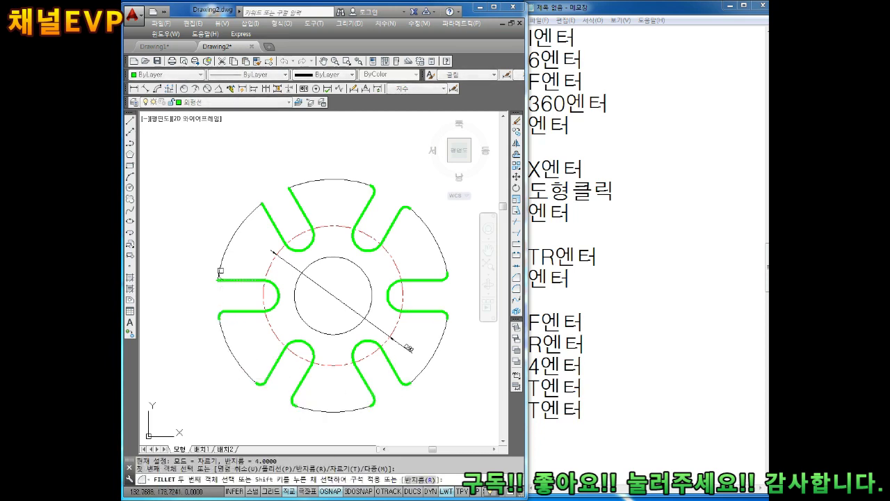
left_click(234, 233)
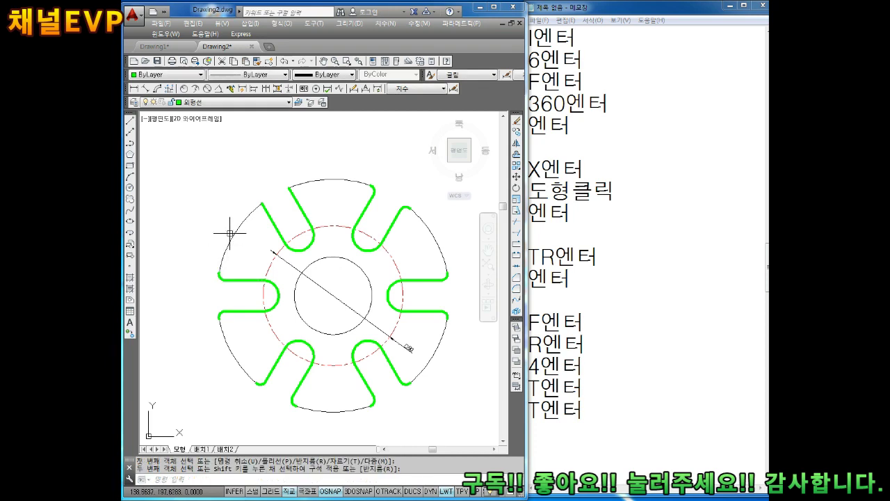
left_click(273, 212)
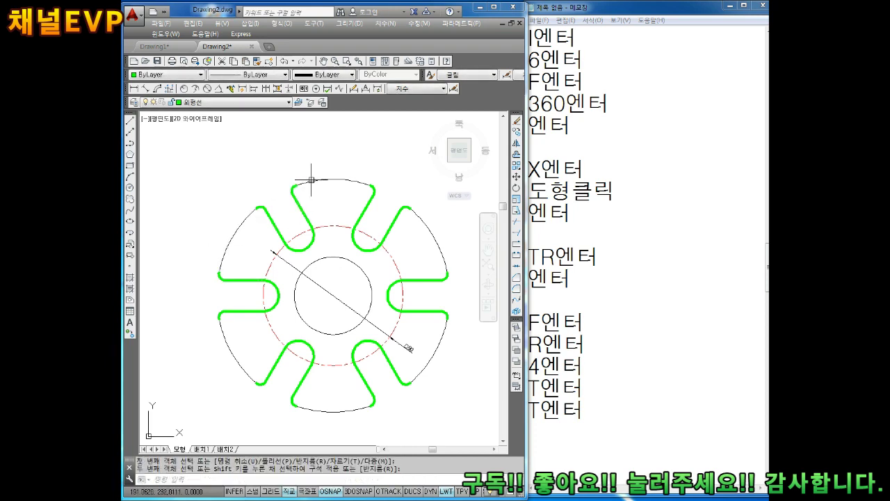
scroll(316, 182, "down", 1)
scroll(371, 201, "up", 1)
key("Escape")
key("Escape")
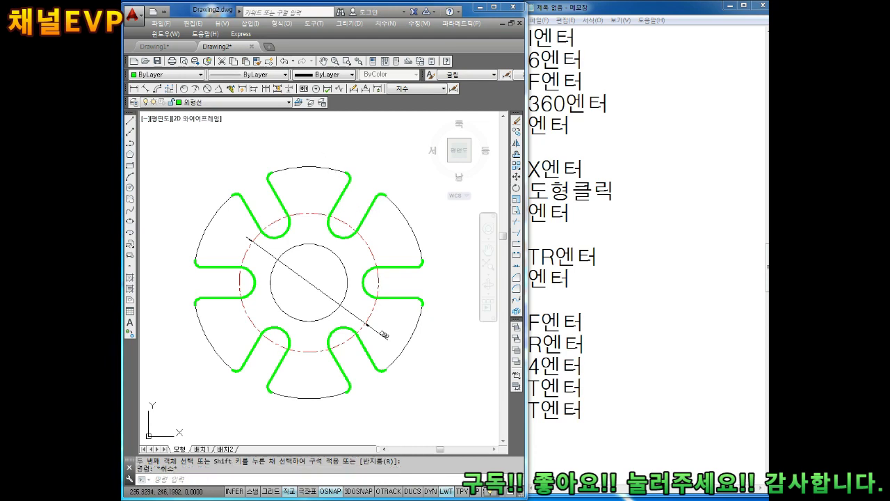
- Window-select the thin top and left outer rim arcs
left_click(367, 180)
left_click(239, 140)
left_click(331, 137)
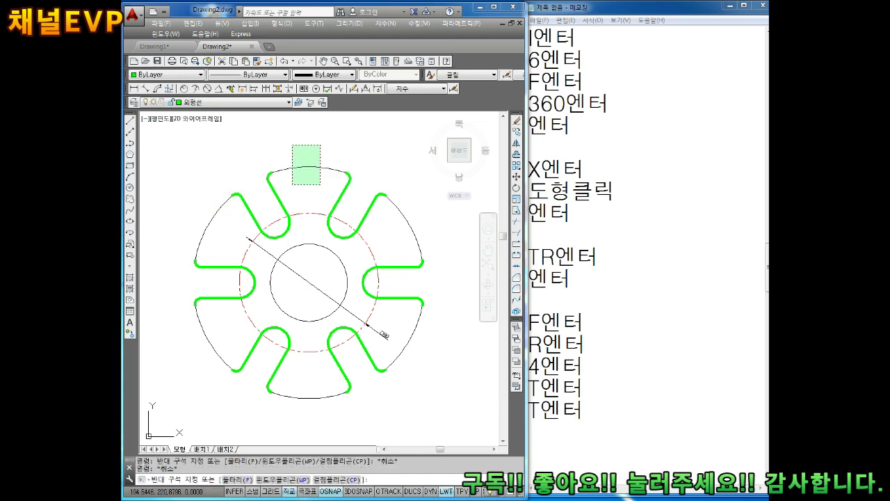
left_click(293, 181)
left_click(211, 307)
left_click(193, 364)
- Add the bottom and right rim arcs to the selection and move them all to layer 외형선
left_click(279, 389)
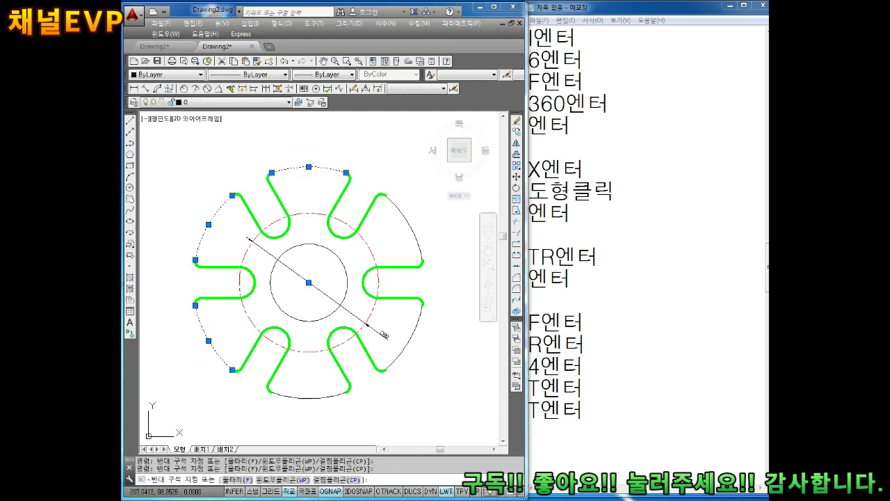
left_click(424, 348)
left_click(408, 224)
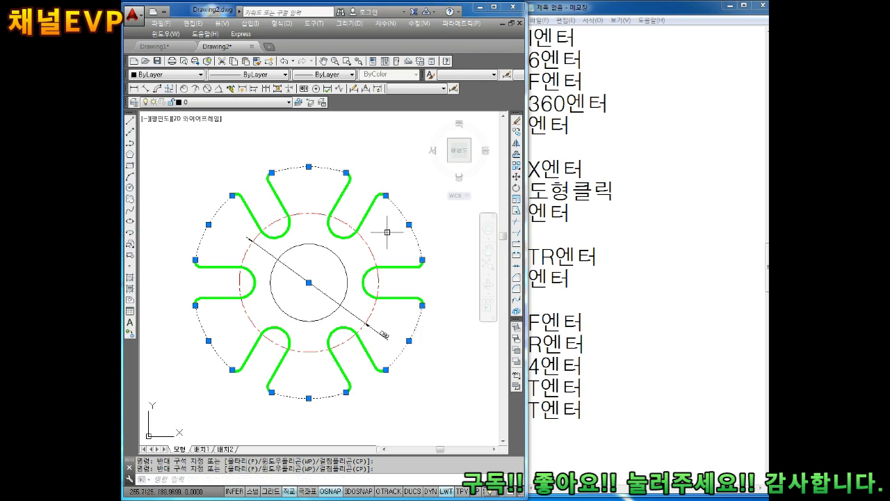
left_click(219, 106)
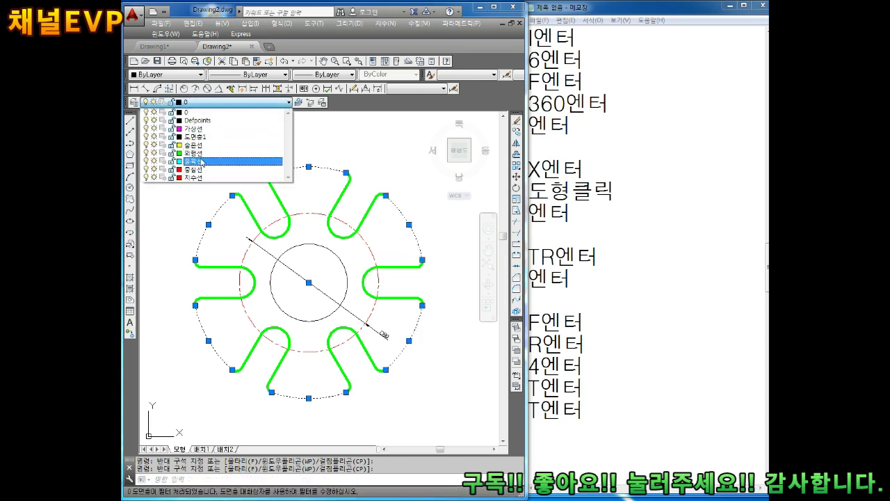
left_click(205, 162)
left_click(218, 102)
left_click(202, 139)
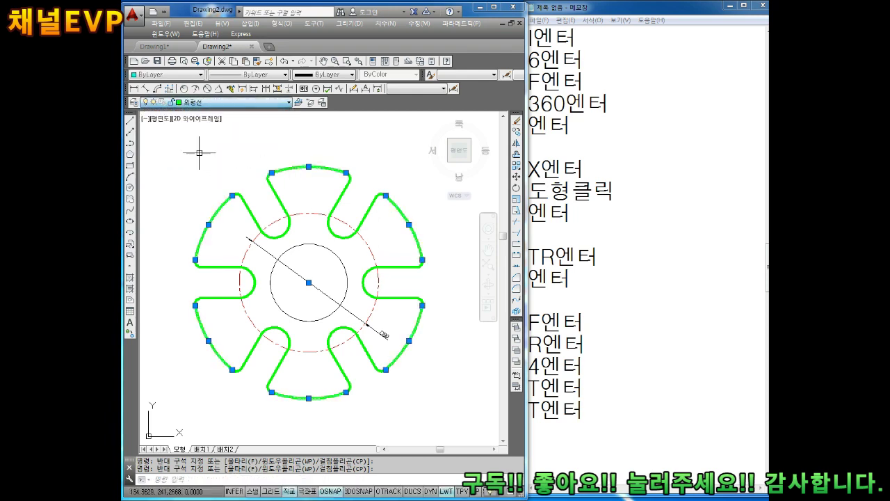
key("Escape")
key("Escape")
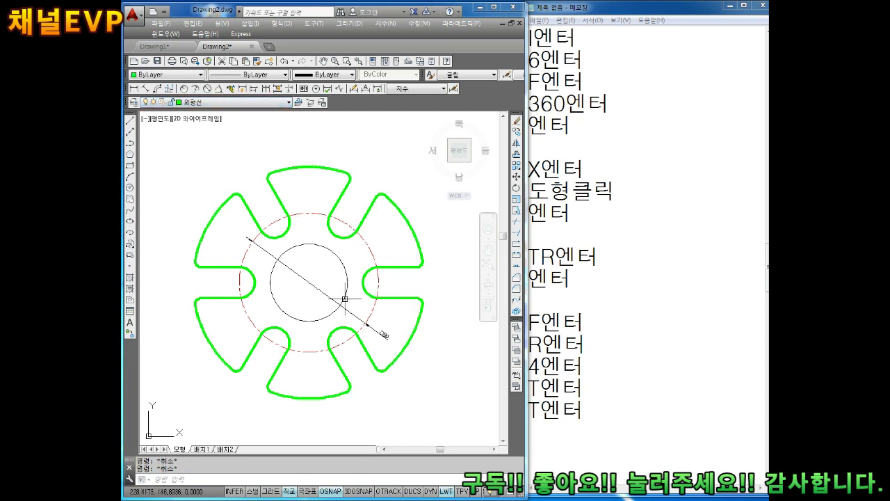
middle_click_drag(345, 281, 357, 264)
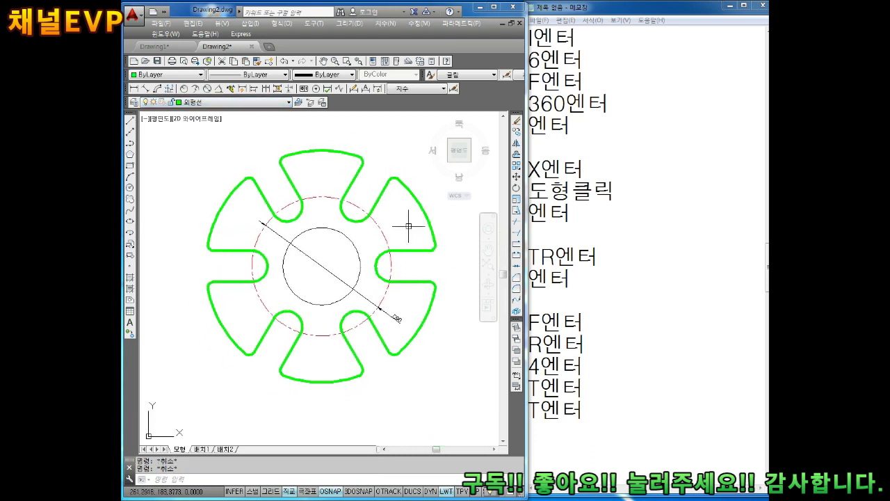
- Make 중심선 current and draw vertical and horizontal centre lines through the plate centre
left_click(209, 103)
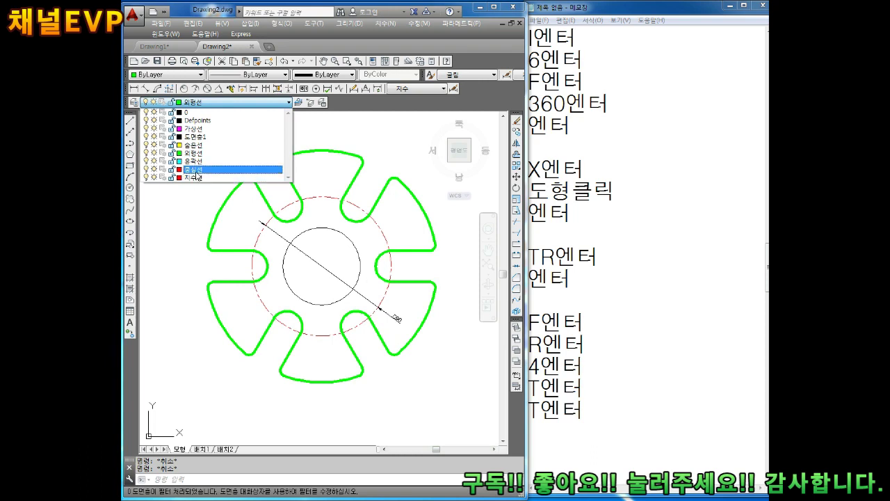
left_click(198, 169)
type("l")
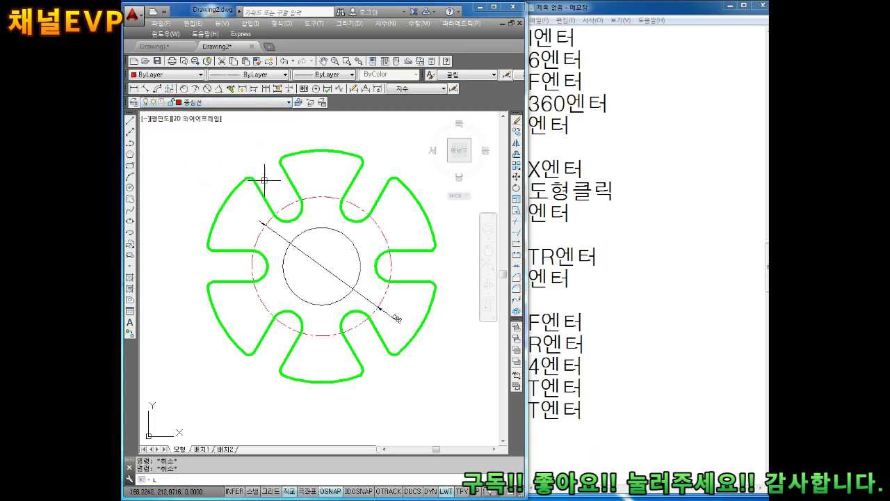
key("Return")
left_click(322, 150)
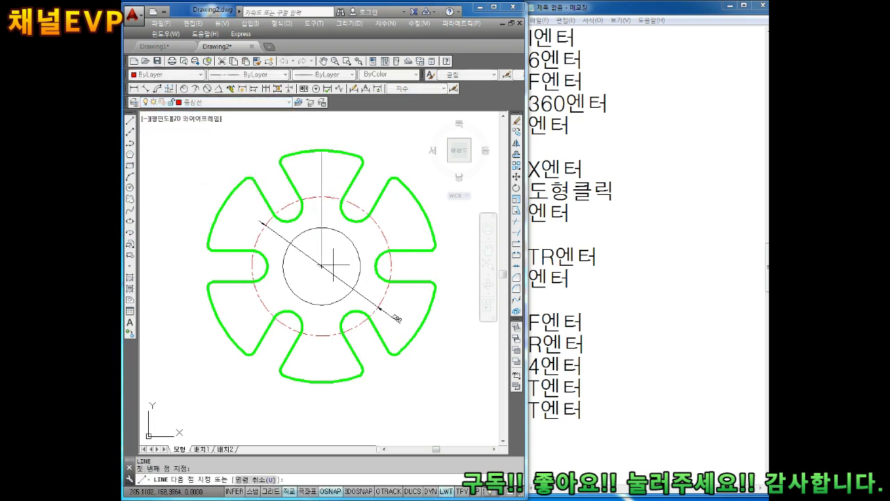
left_click(321, 382)
key("Return")
key("Return")
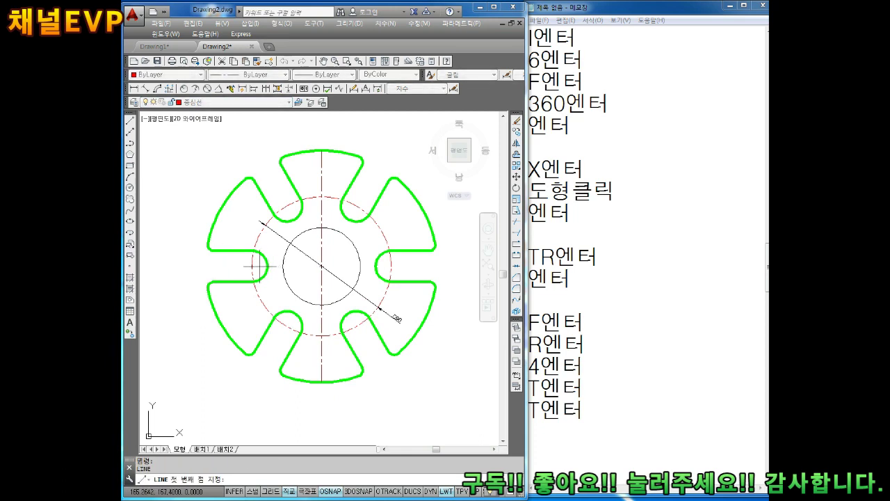
left_click(252, 266)
left_click(391, 266)
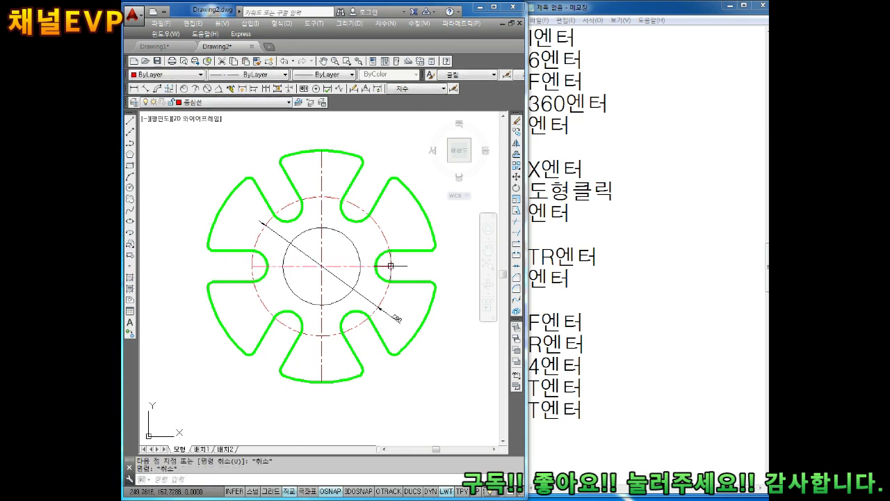
key("Escape")
- Stretch both ends of the horizontal centre line past the plate outline
left_click(253, 266)
left_click(252, 266)
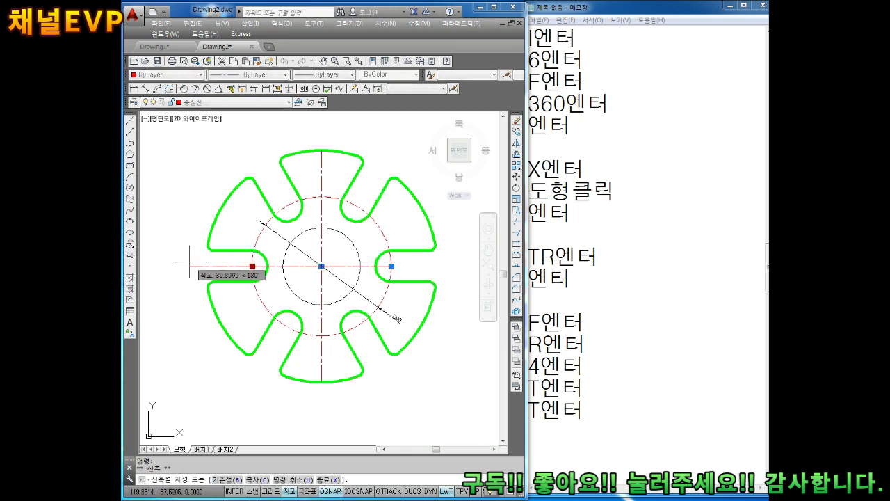
left_click(189, 266)
left_click(392, 266)
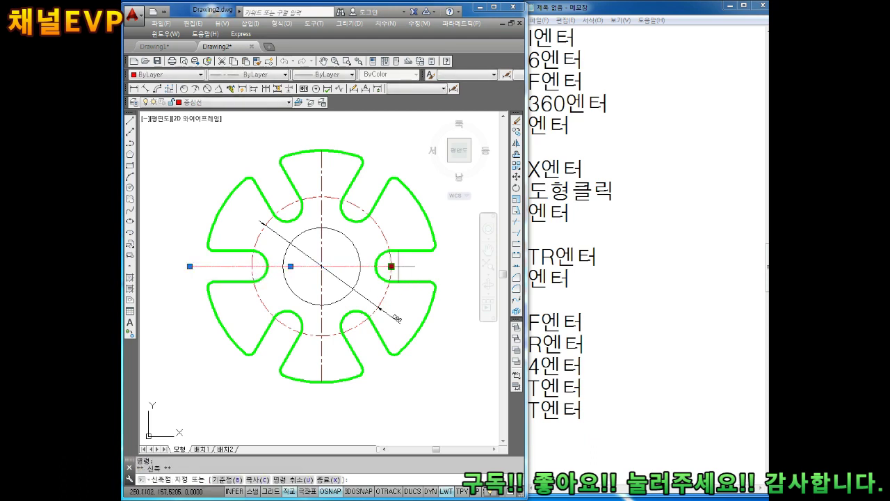
left_click(447, 278)
key("Escape")
key("Escape")
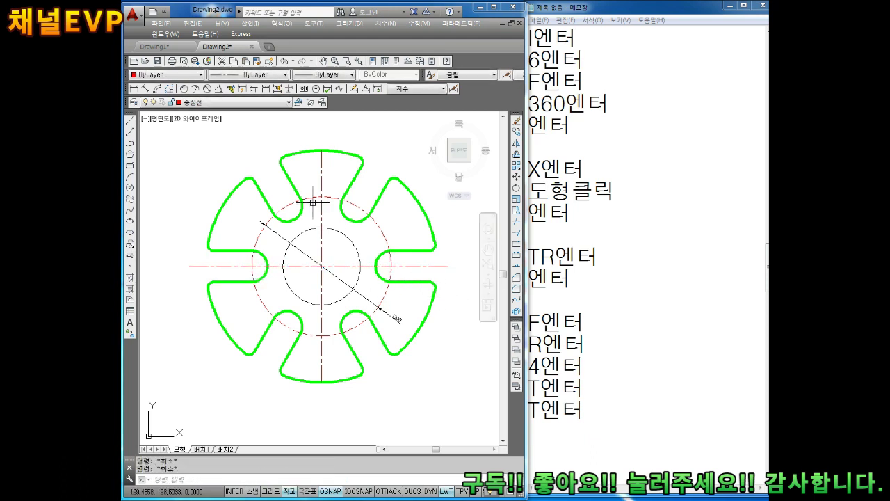
- Select the vertical centre line and try its end grips, leaving it unchanged
left_click(320, 169)
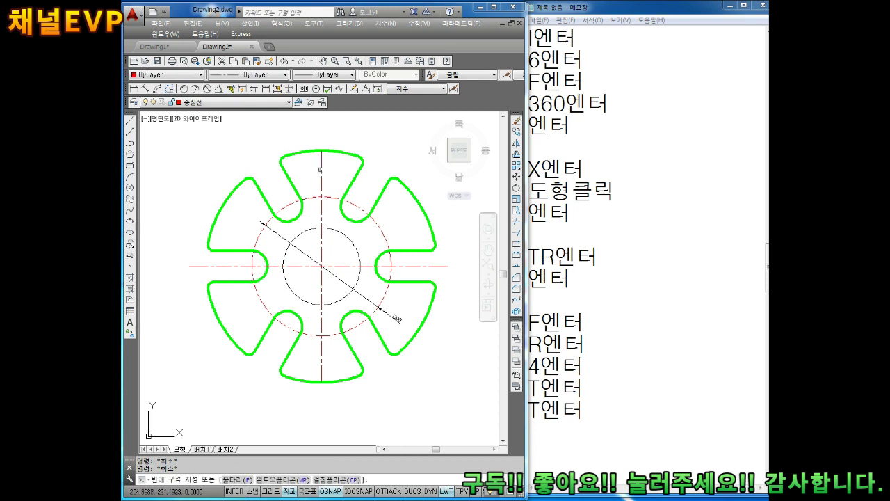
key("Escape")
left_click(320, 170)
left_click(321, 146)
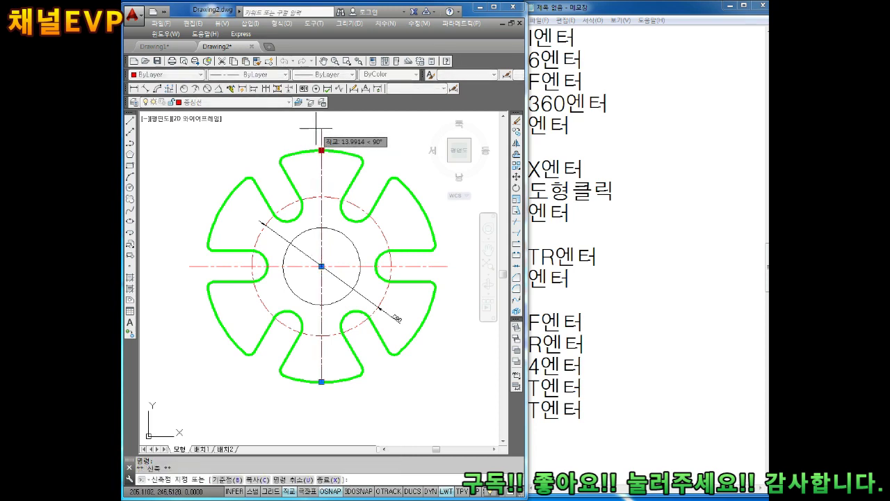
type("4")
key("Escape")
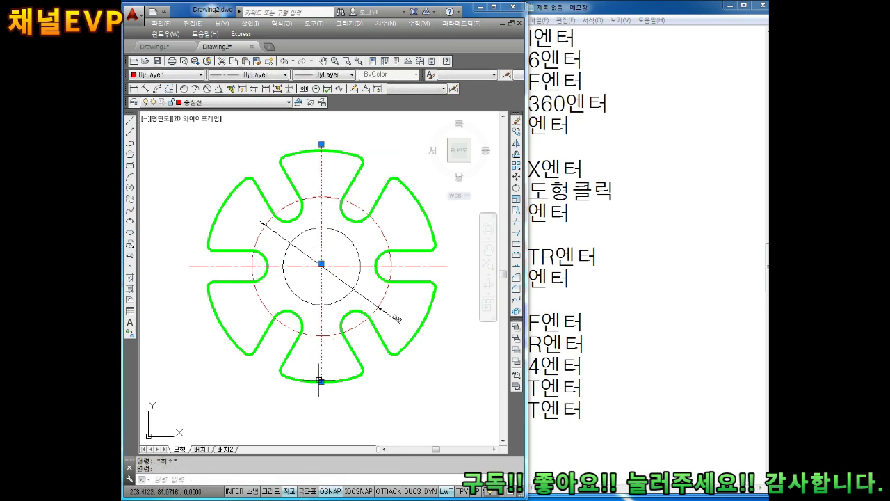
left_click(322, 381)
key("Escape")
key("Escape")
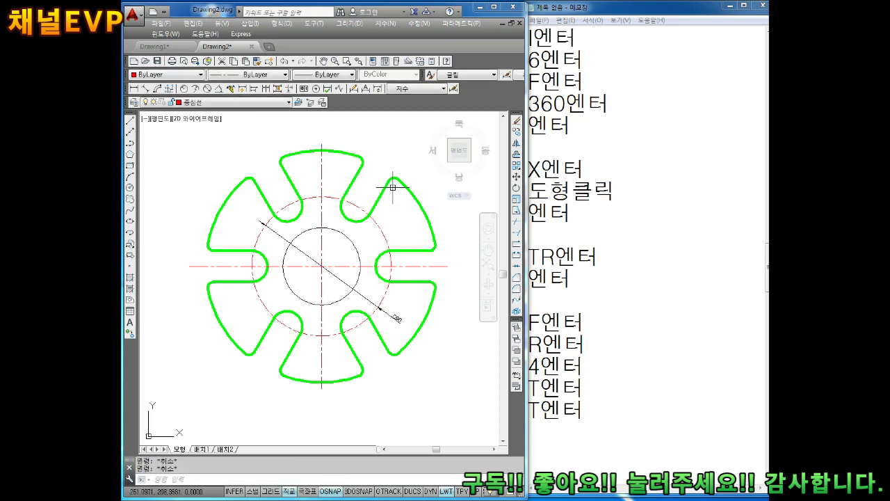
scroll(392, 187, "down", 3)
scroll(388, 248, "up", 2)
scroll(375, 230, "up", 1)
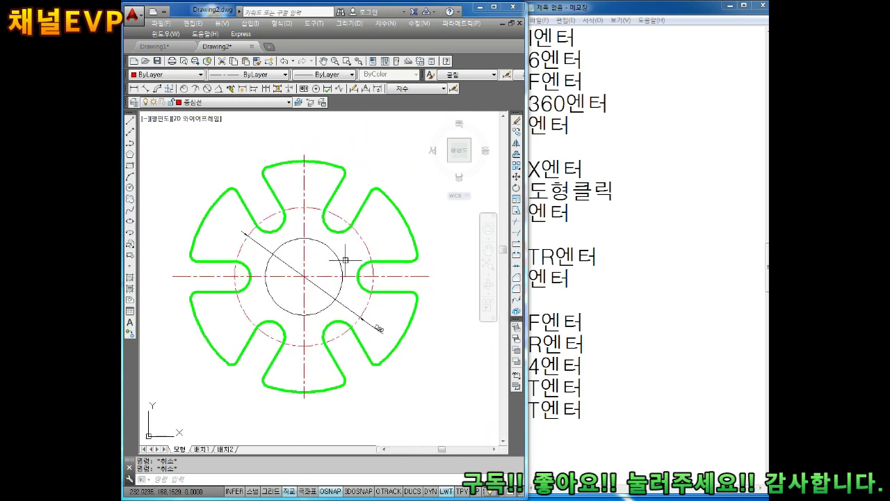
left_click(304, 219)
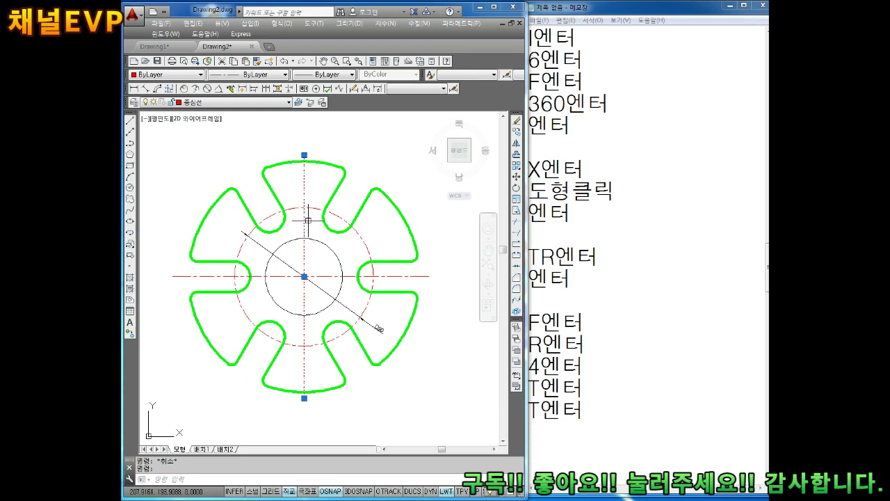
key("Escape")
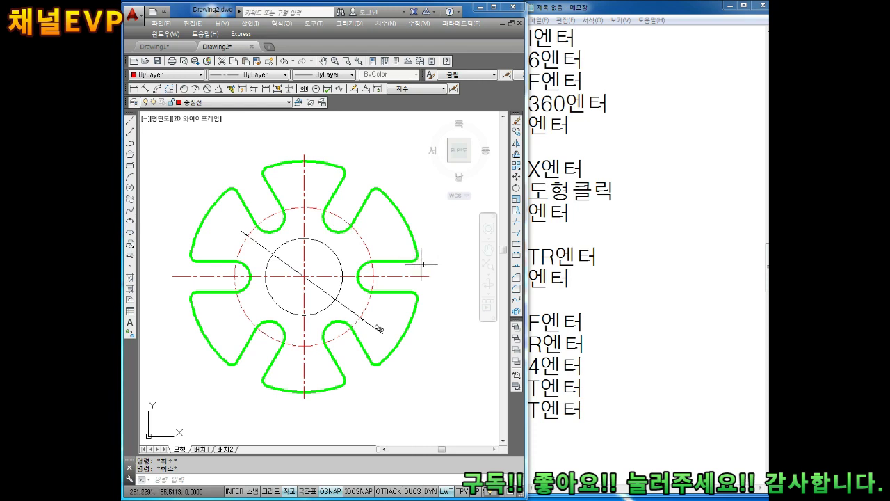
- Add an '엔터' line to the Notepad step notes
middle_click_drag(329, 247, 335, 247)
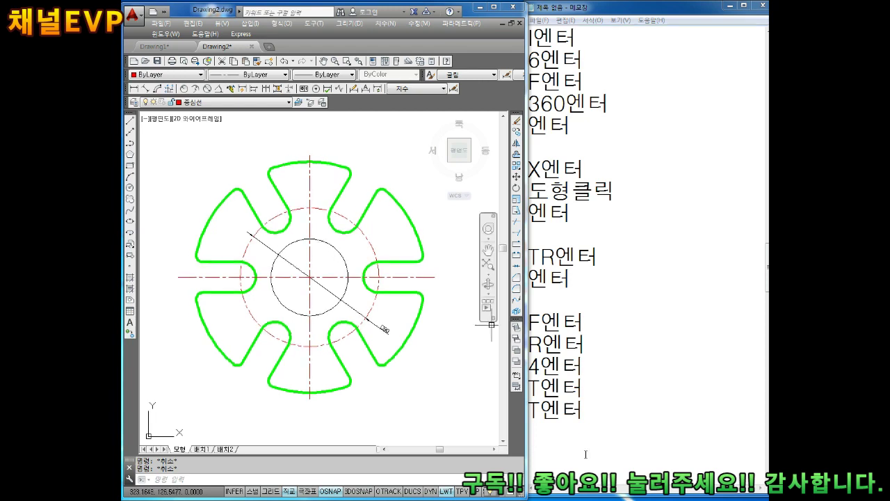
left_click(586, 454)
key("Return")
key("Return")
key("Return")
key("Return")
type("RO")
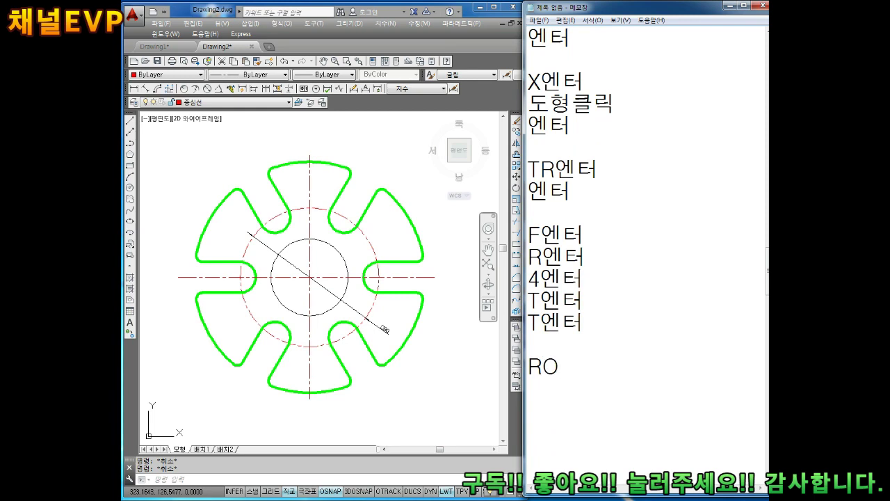
type("엔터")
key("Return")
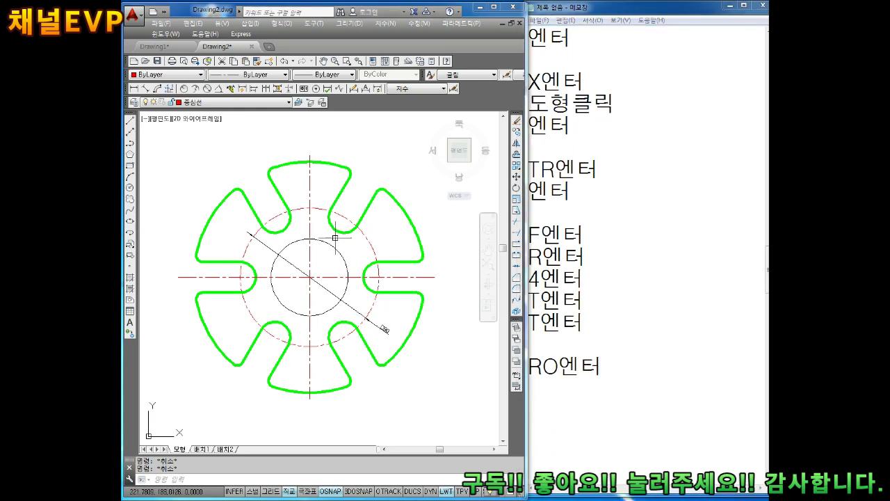
scroll(324, 258, "up", 2)
scroll(317, 239, "up", 3)
type("R")
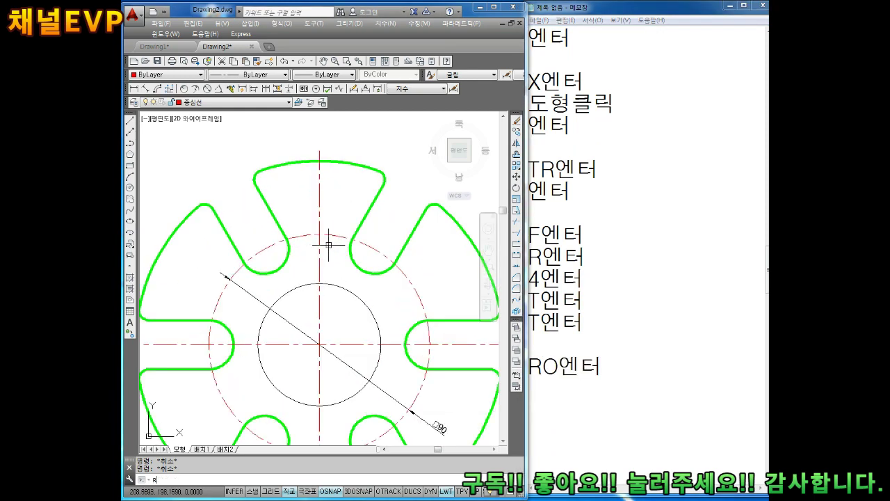
- Start rotating the vertical centre line about the circle centre
type("o")
key("Return")
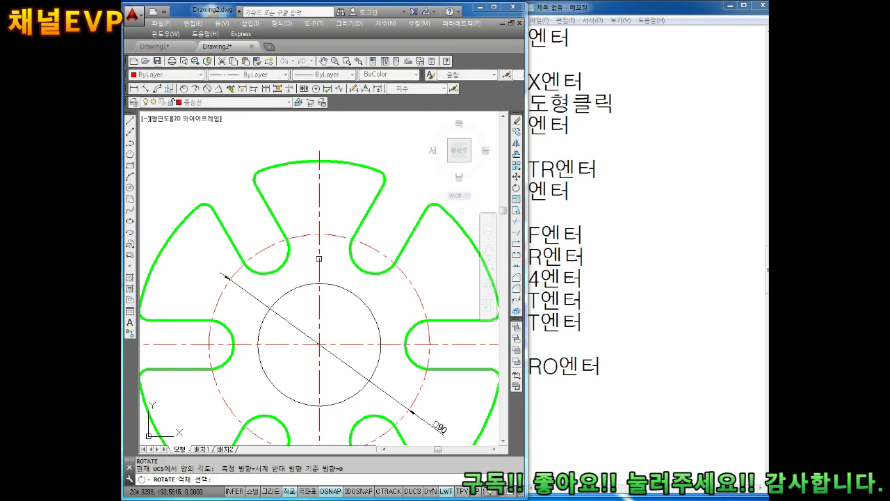
left_click(318, 258)
key("Return")
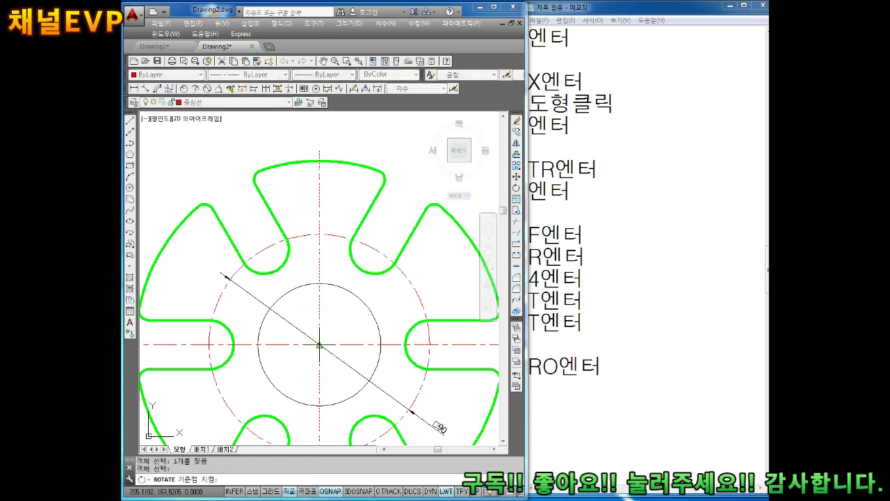
left_click(319, 343)
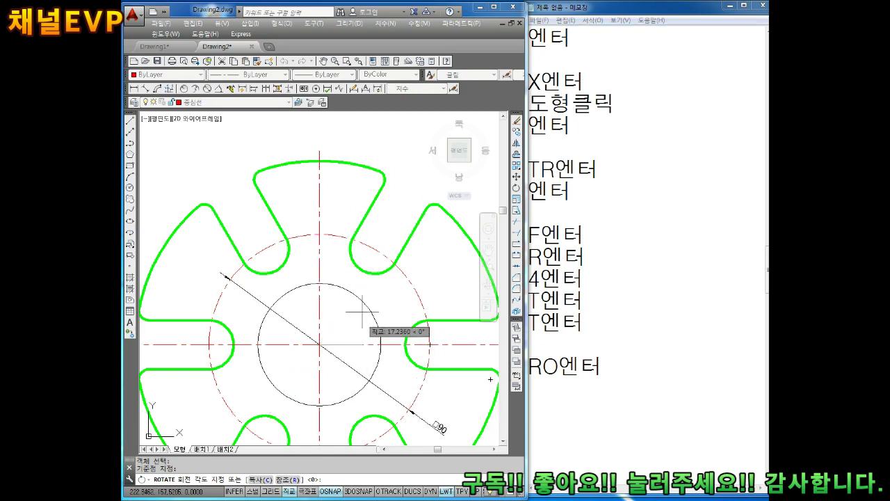
- Write '도형클릭' in the notes, then cancel the pending rotation in the drawing
left_click(555, 385)
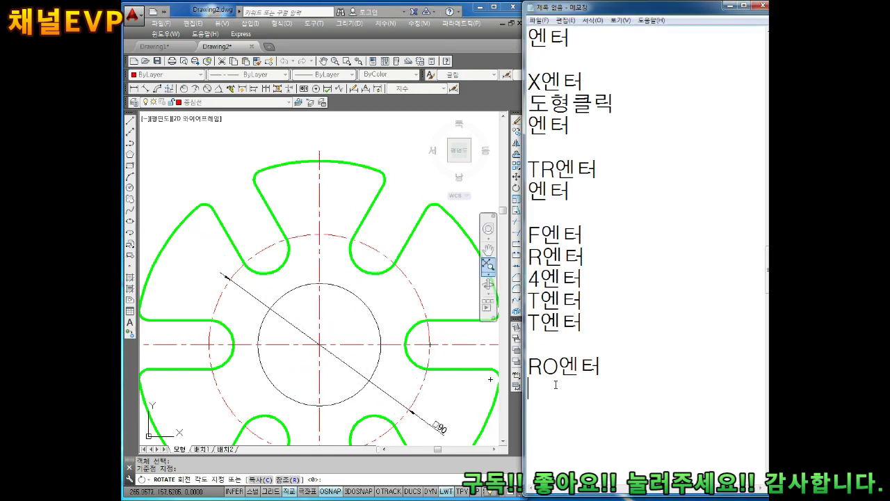
type("도형클리")
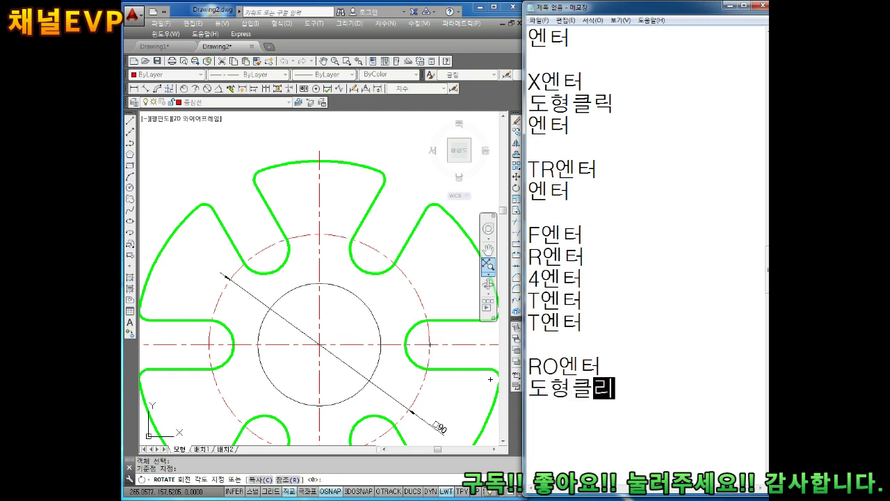
left_click(490, 379)
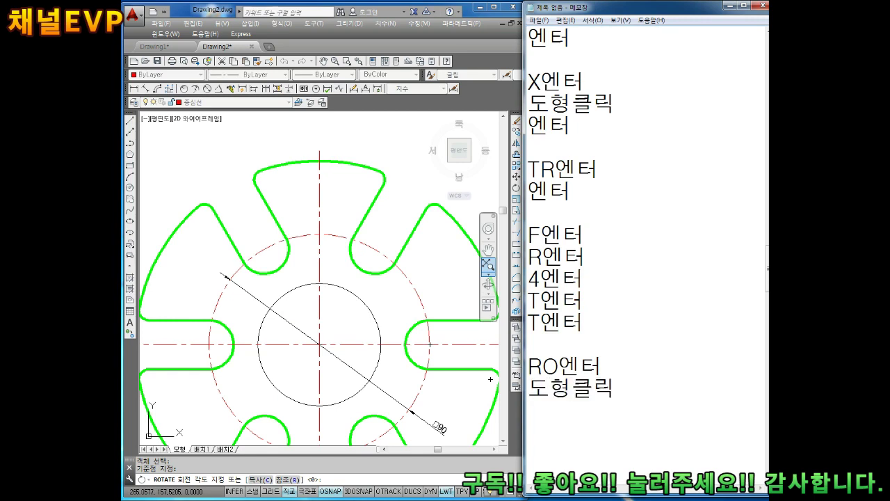
left_click(425, 355)
key("Escape")
key("Escape")
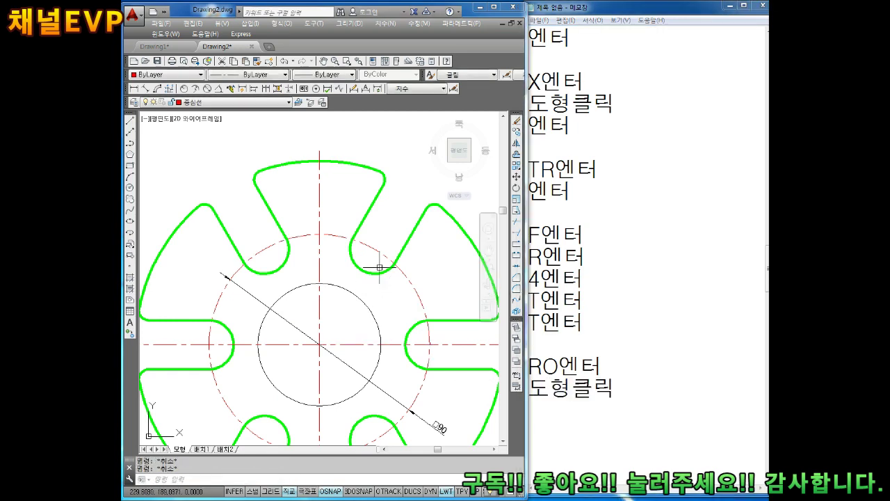
type("RO")
- Start ROTATE on the vertical centre line, noting '엔터' in Notepad
key("Return")
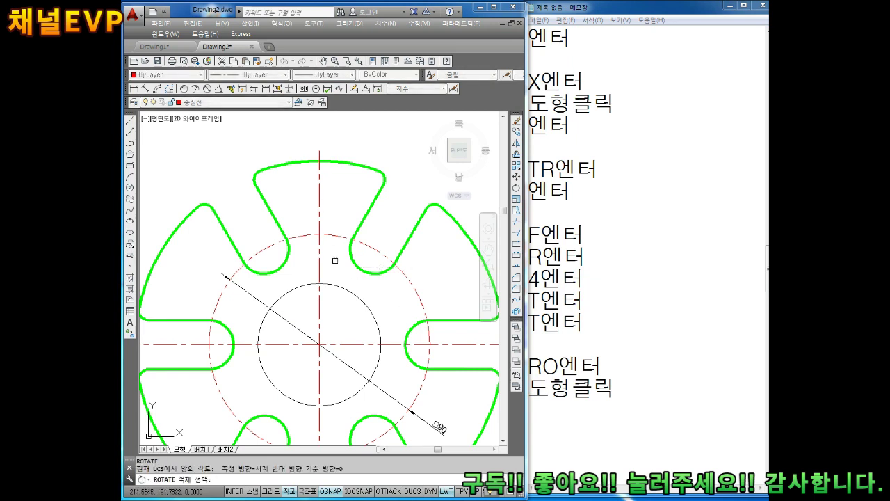
left_click(319, 206)
left_click(614, 387)
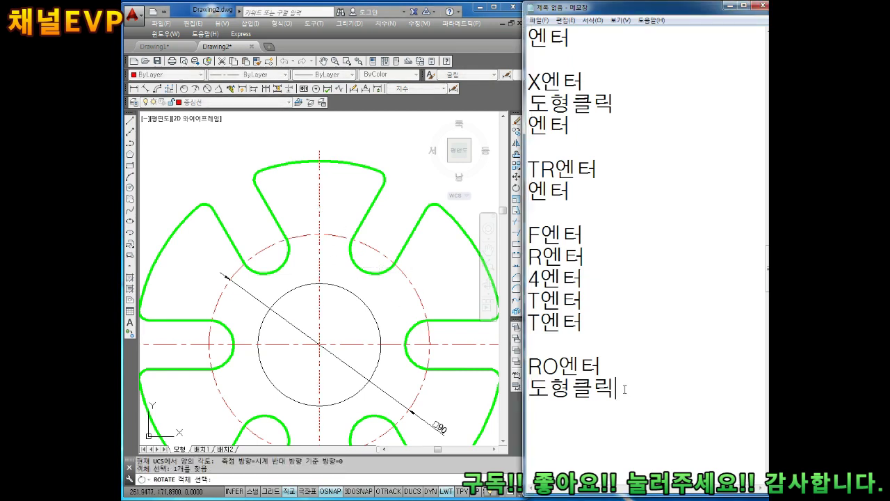
type("에ㄴ터")
key("Return")
left_click(459, 351)
key("Return")
- Note '중심점클릭' and '엔터' in Notepad, then pick the circle centre as the rotation pivot
left_click(563, 420)
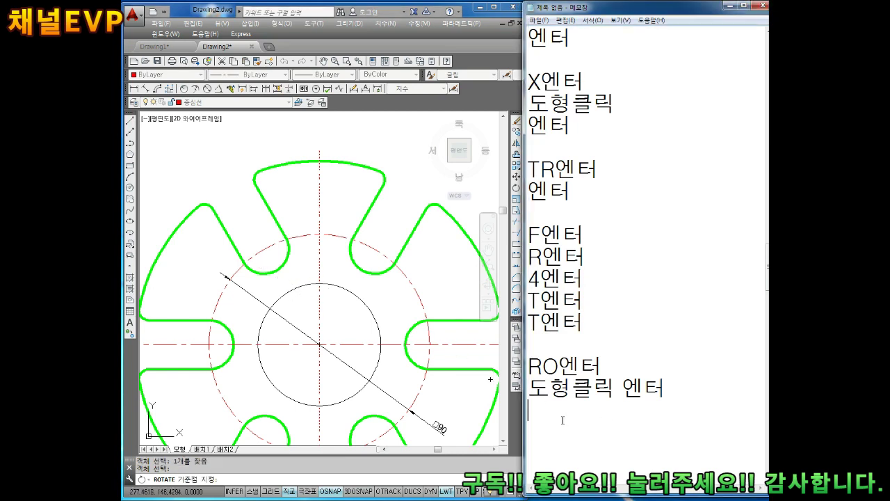
type("중심적므")
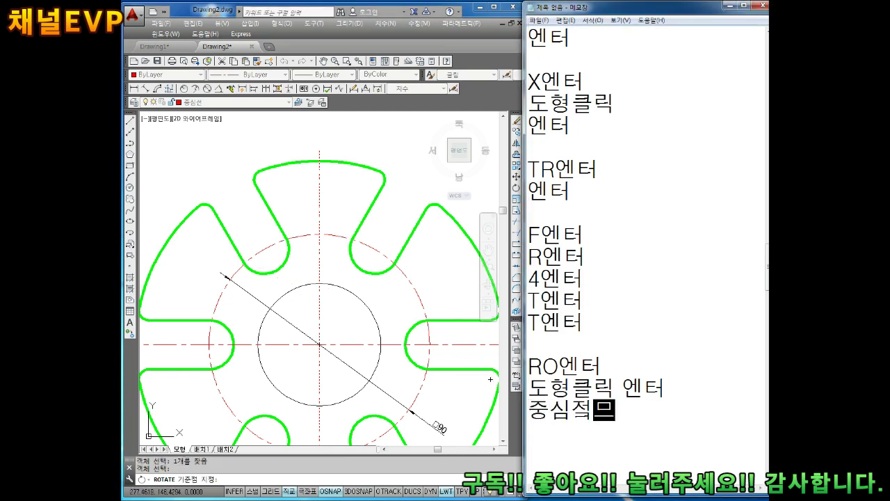
key("BackSpace")
type("점클릭")
key("Return")
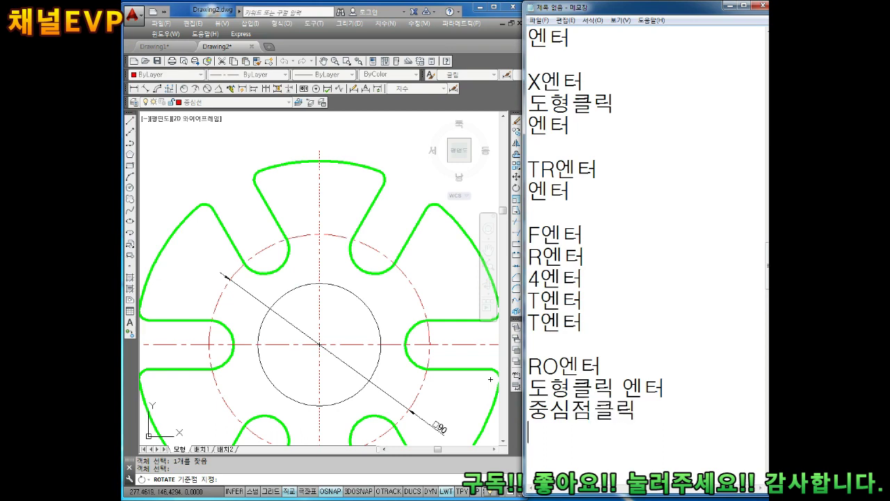
type("C엔")
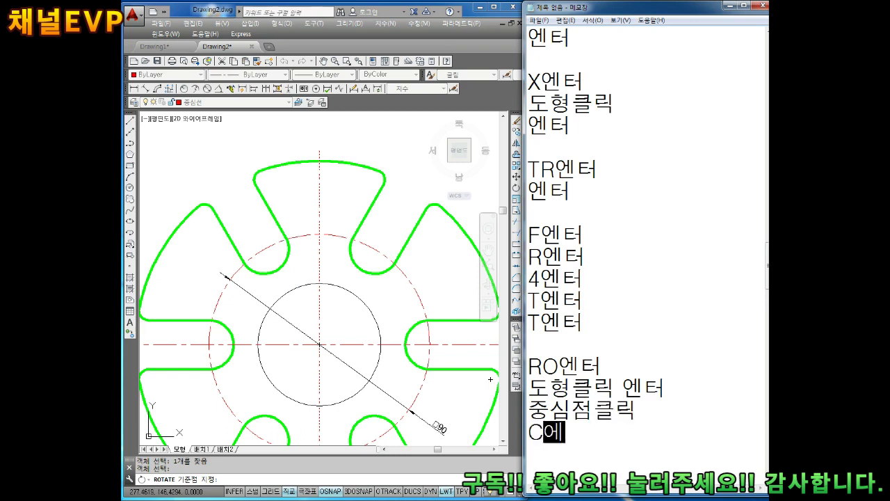
type("터")
key("Return")
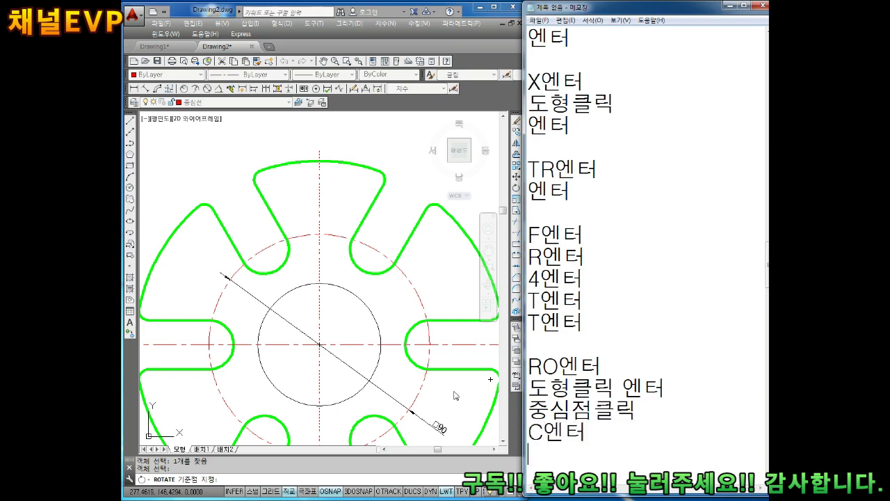
left_click(331, 269)
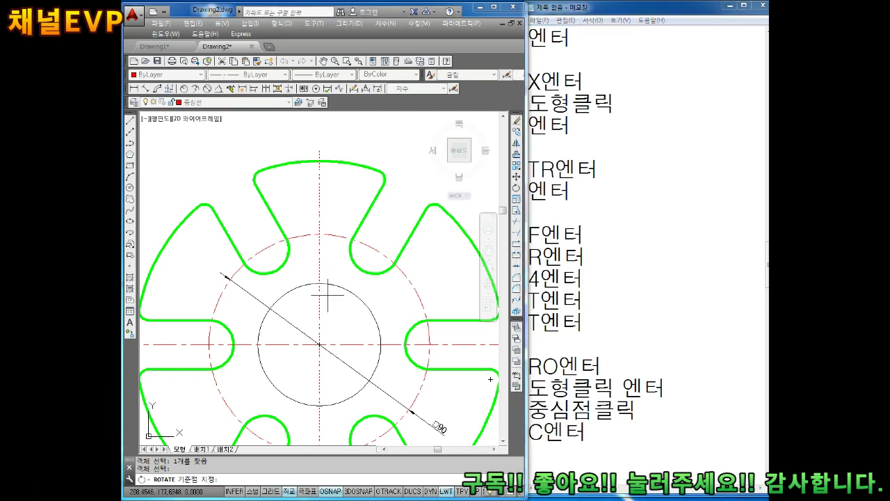
left_click(319, 344)
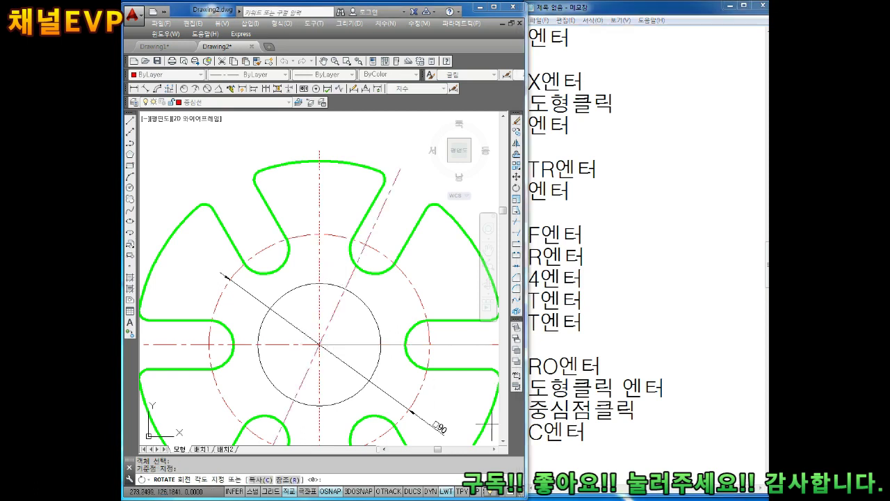
- Add the line '선택' to the Notepad notes after fixing the mistyped text
left_click(547, 449)
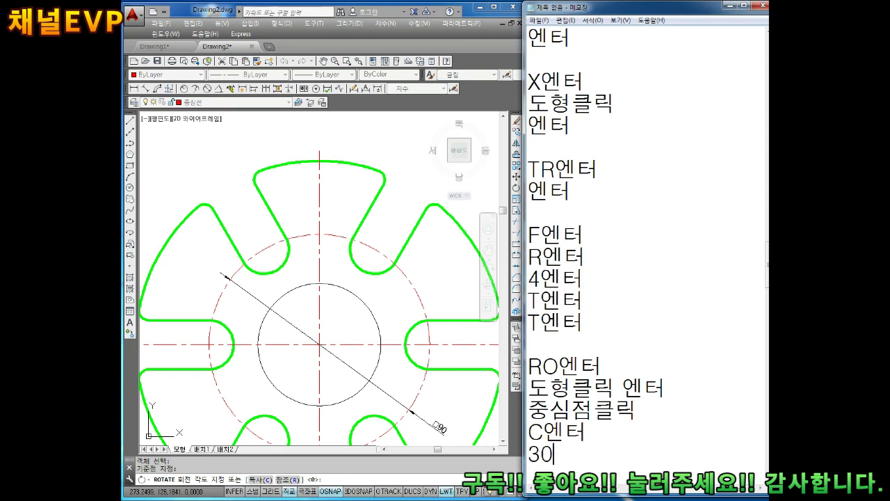
type("23")
type("30")
type(" TK")
key("BackSpace")
key("BackSpace")
key("BackSpace")
key("Hangul")
type("사ㅅ")
key("BackSpace")
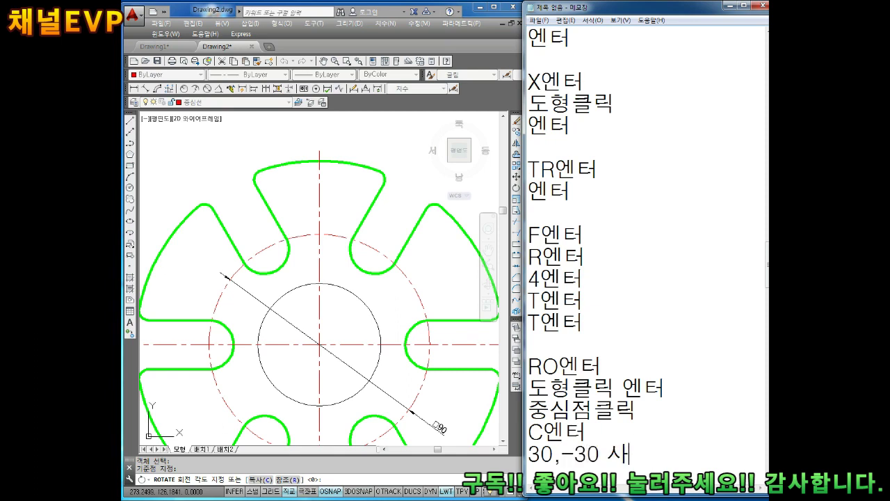
key("BackSpace")
type("선택")
key("Return")
type("\\")
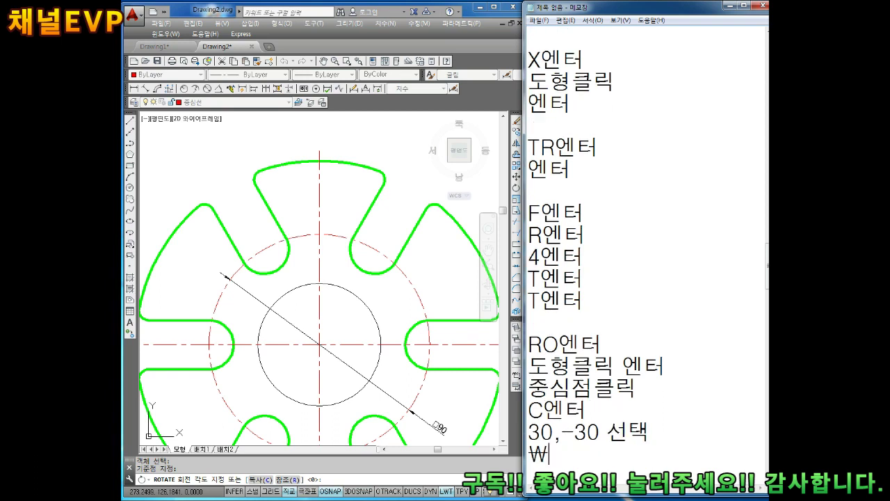
key("BackSpace")
key("Return")
key("Return")
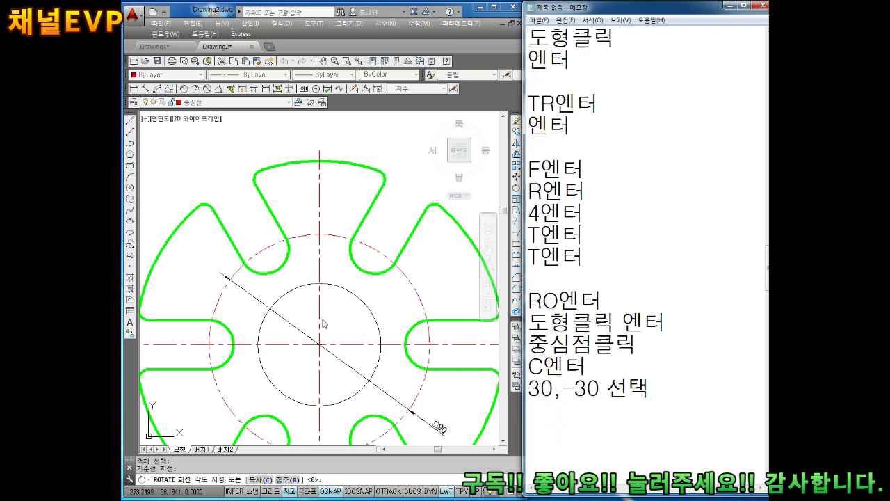
- Rotate a copy of the vertical centre line by -30° about the circle centre
left_click(324, 323)
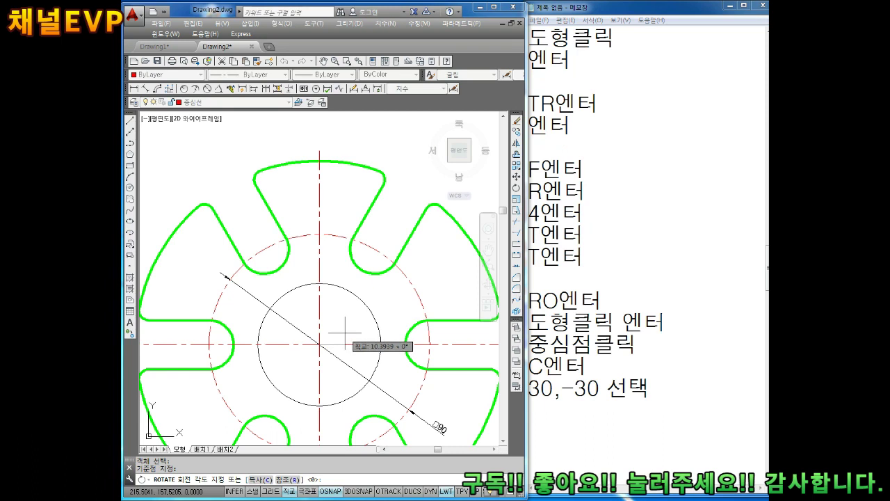
type("c")
key("Return")
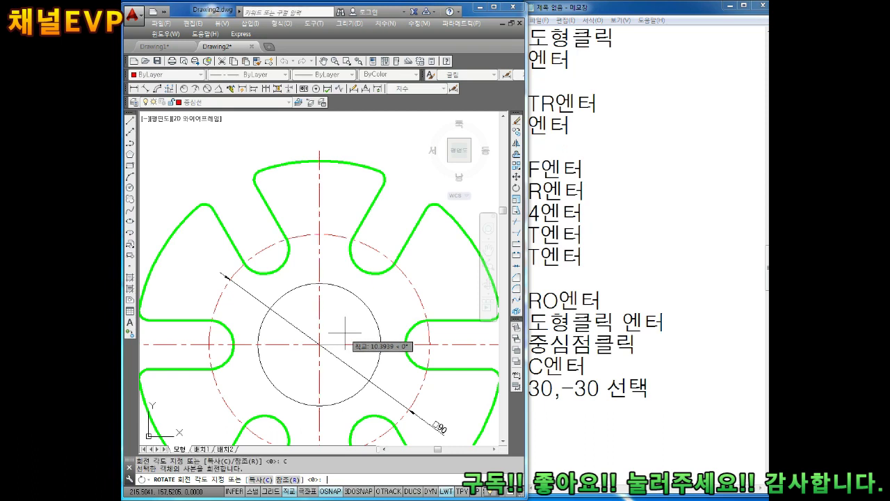
type("-30")
key("Return")
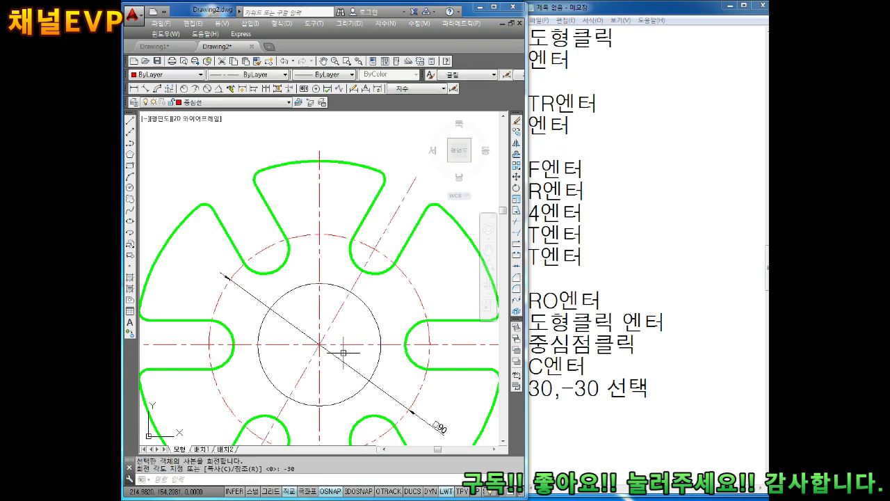
- Rotate another copy of the vertical centre line by 30° about the circle centre
key("Return")
left_click(322, 309)
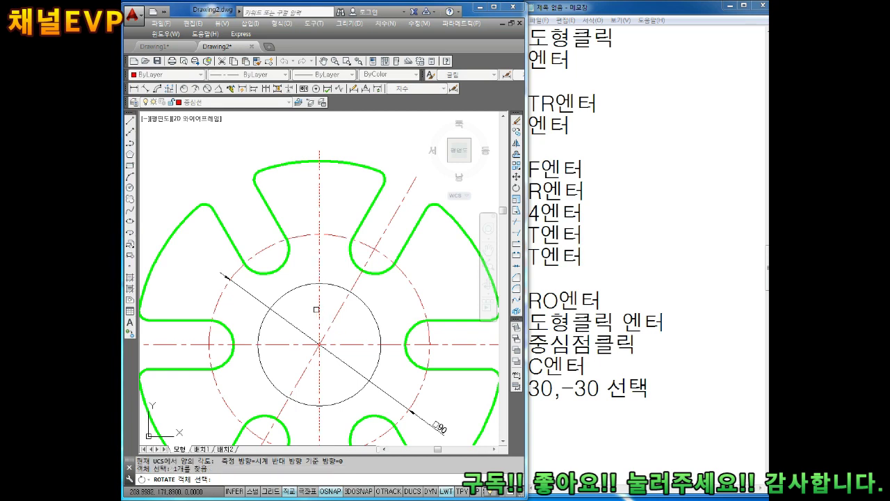
key("Return")
left_click(319, 343)
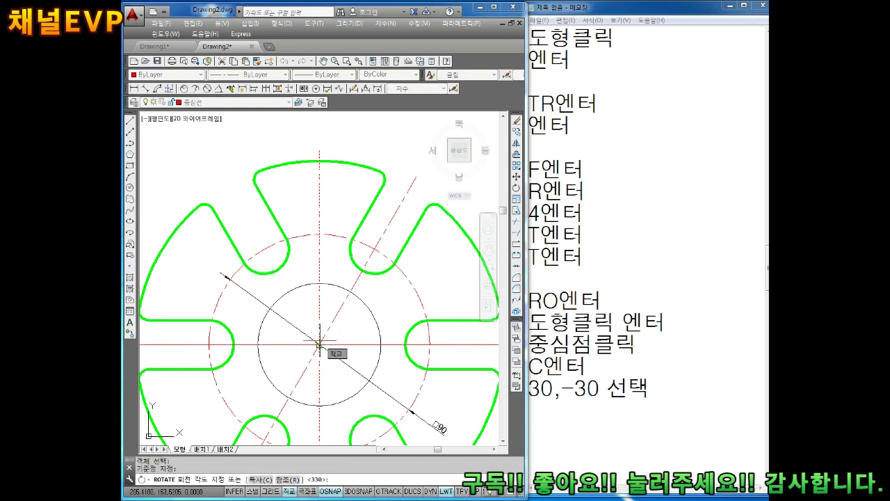
type("C")
key("Return")
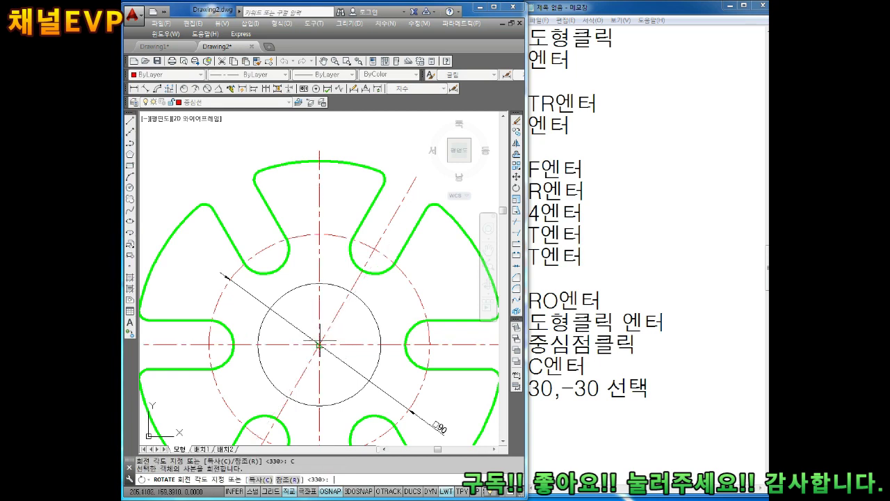
type("30")
key("Return")
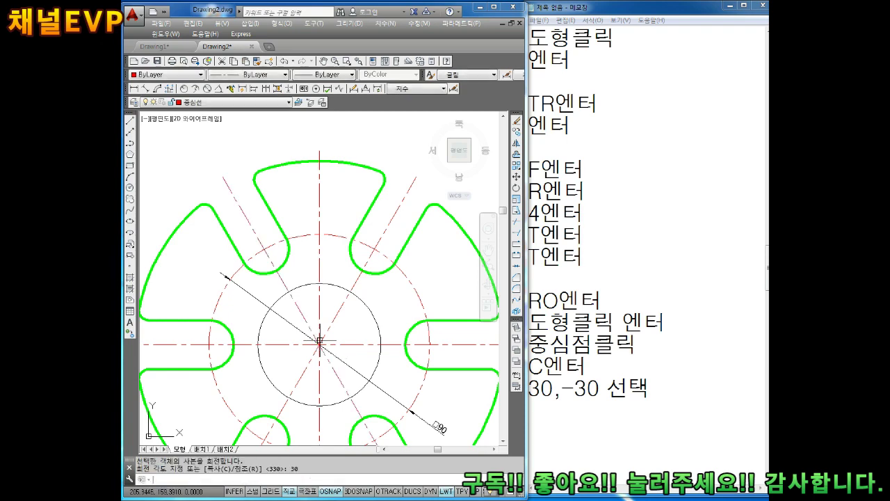
- Zoom out and pan to recentre the plate in the view
key("Escape")
key("Escape")
middle_click_drag(363, 365, 376, 306)
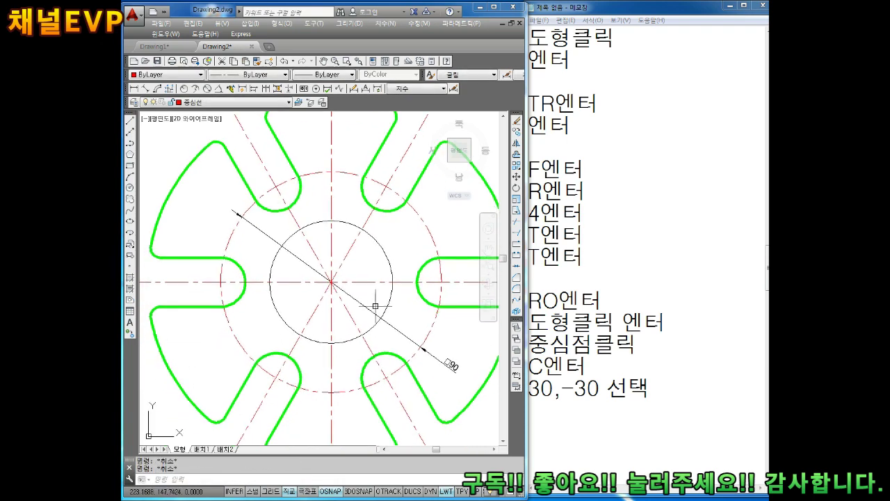
scroll(375, 306, "down", 1)
scroll(350, 306, "down", 1)
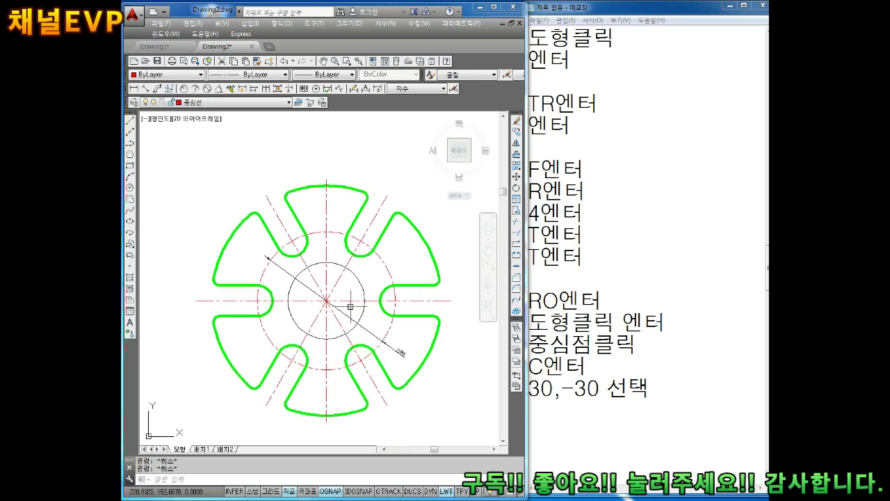
mouse_move(354, 376)
middle_mouse_down()
mouse_move(329, 344)
mouse_move(331, 322)
middle_mouse_up()
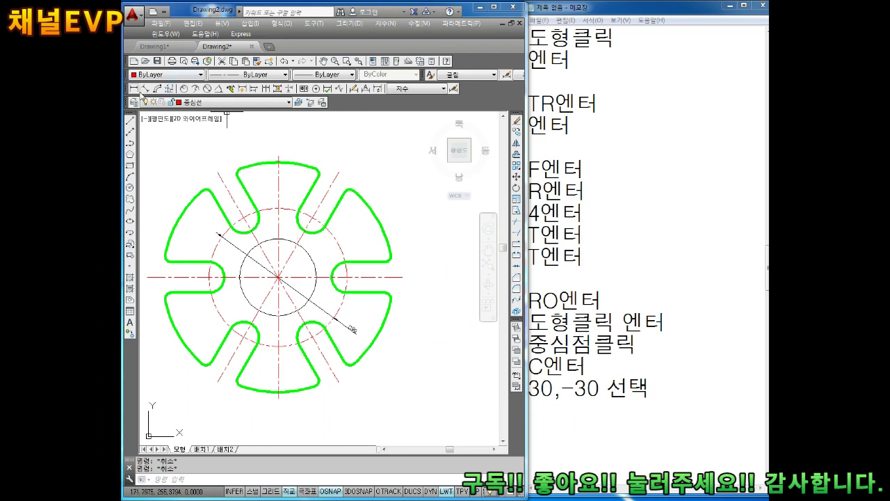
- Add a 60° angular dimension between the horizontal and upper-right slanted centre lines
left_click(207, 90)
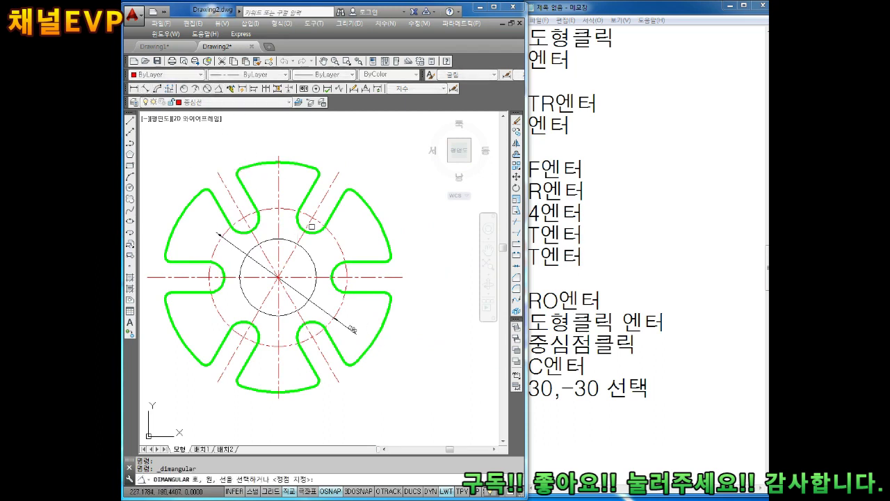
left_click(378, 276)
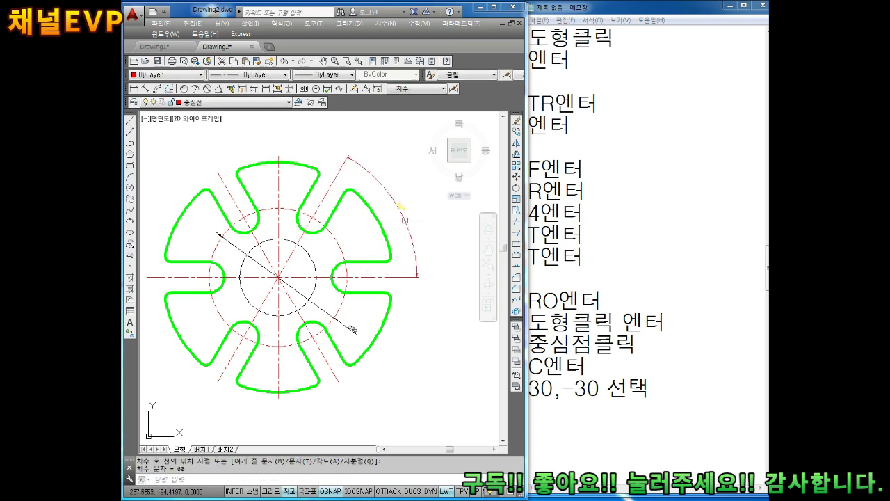
key("Escape")
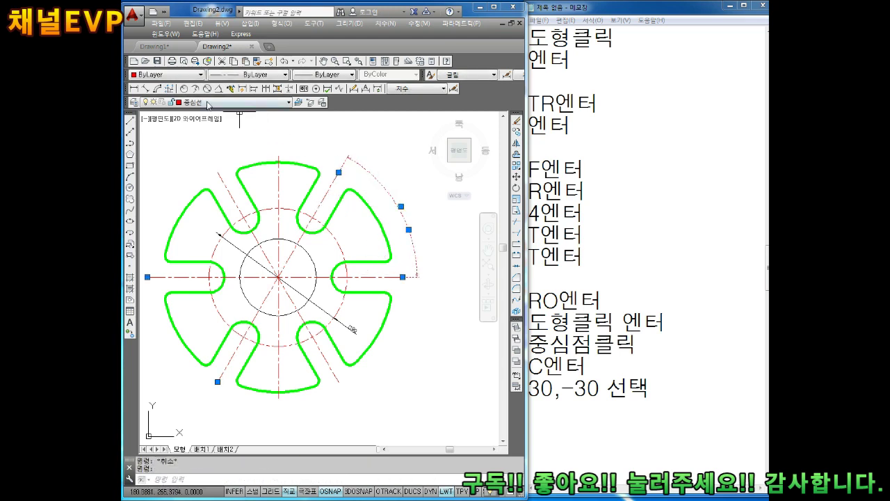
- Put the 60° angle dimension on 외형선, make 외형선 current, and turn lineweight display off
left_click(206, 103)
key("Escape")
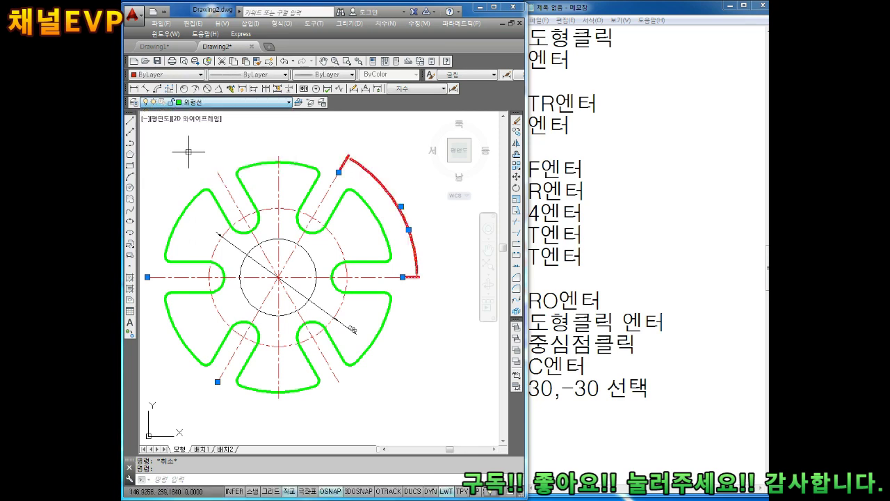
left_click(209, 102)
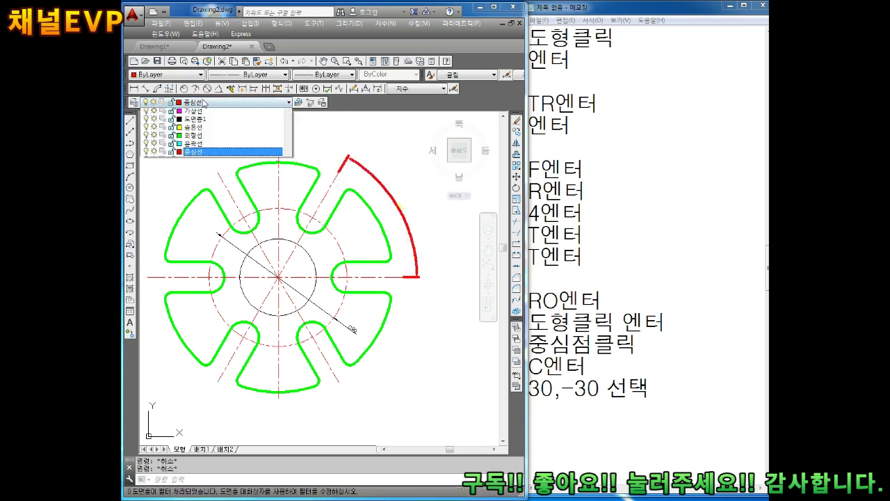
left_click(197, 150)
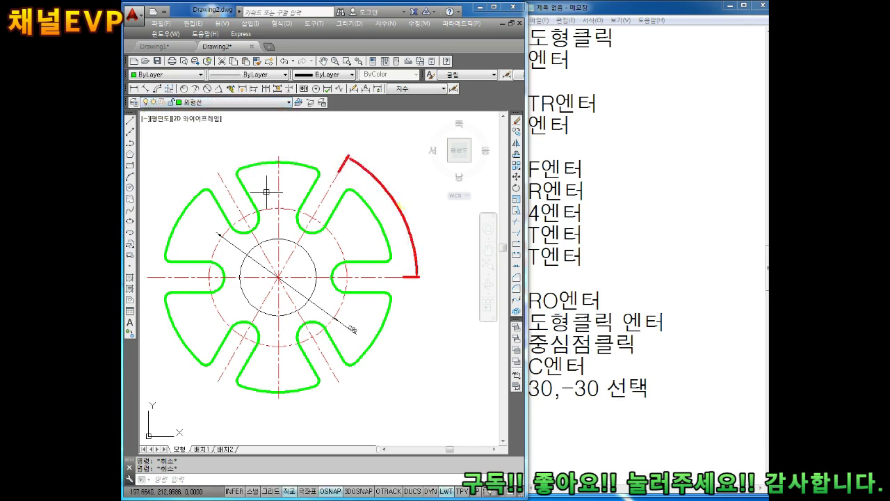
left_click(446, 491)
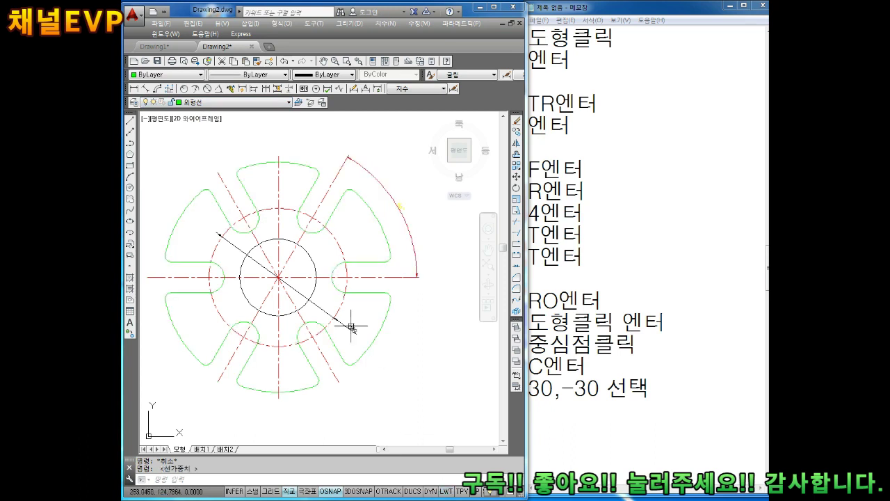
middle_click_drag(337, 290, 359, 286)
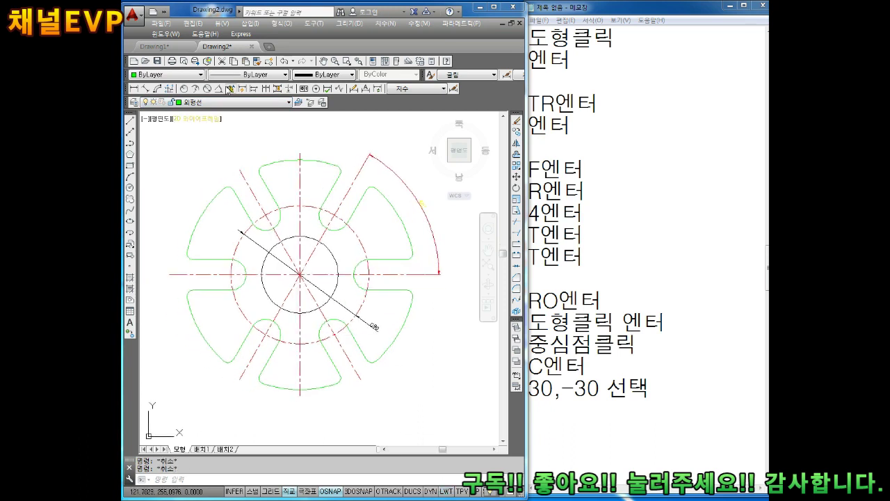
- Add diameter dimensions Ø50 to the inner circle and Ø90 to the dashed pitch circle
left_click(208, 93)
left_click(327, 248)
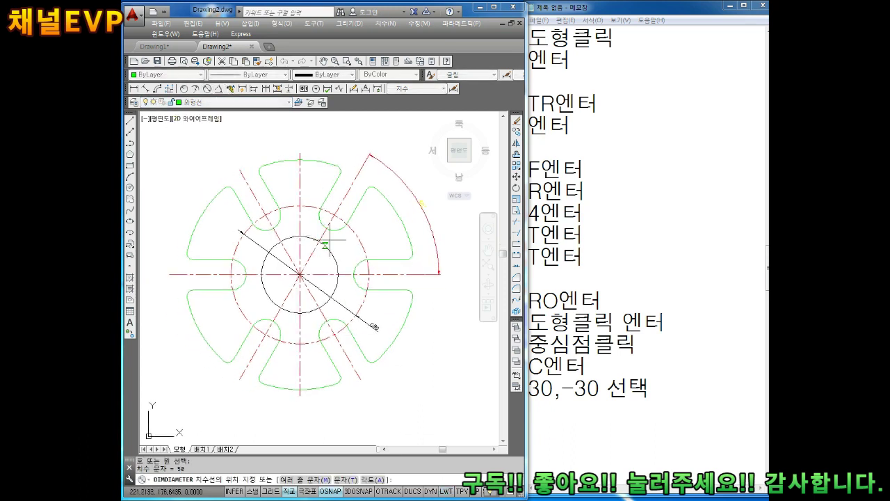
key("Escape")
key("Escape")
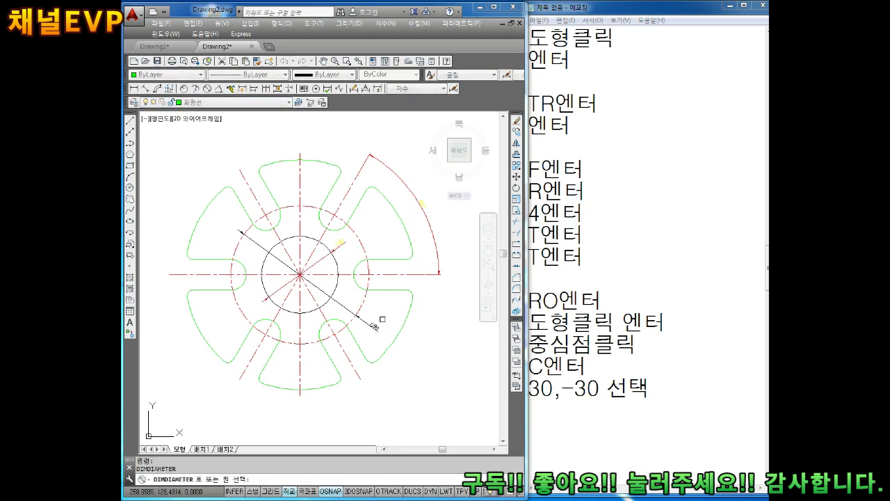
key("Return")
left_click(362, 310)
key("Escape")
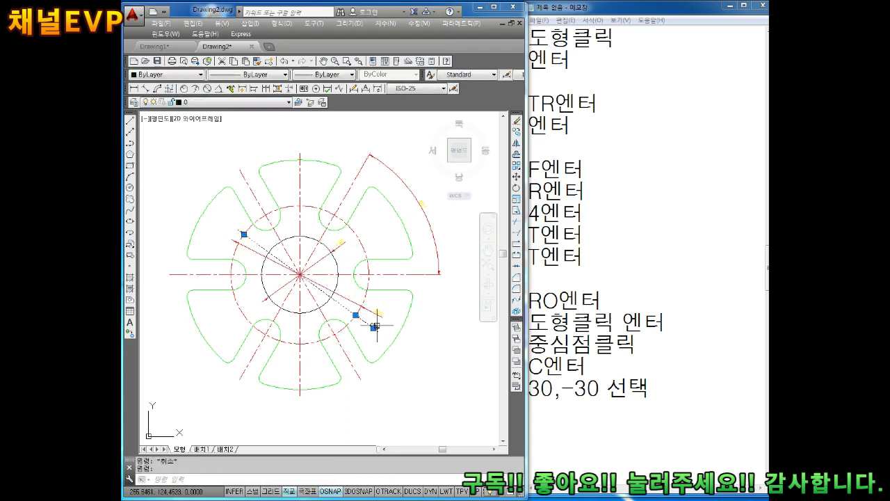
- Add a radius 75 dimension to the lower-right outer slot arc
left_click(184, 89)
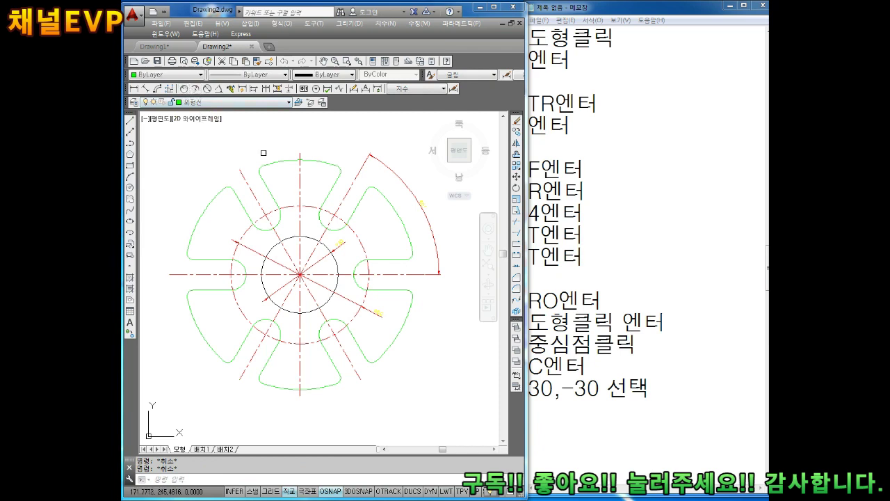
left_click(387, 348)
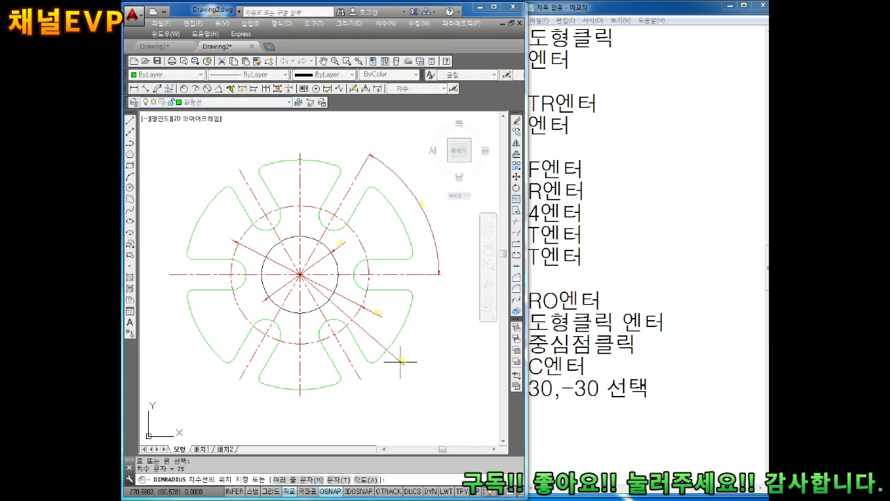
key("Escape")
key("Escape")
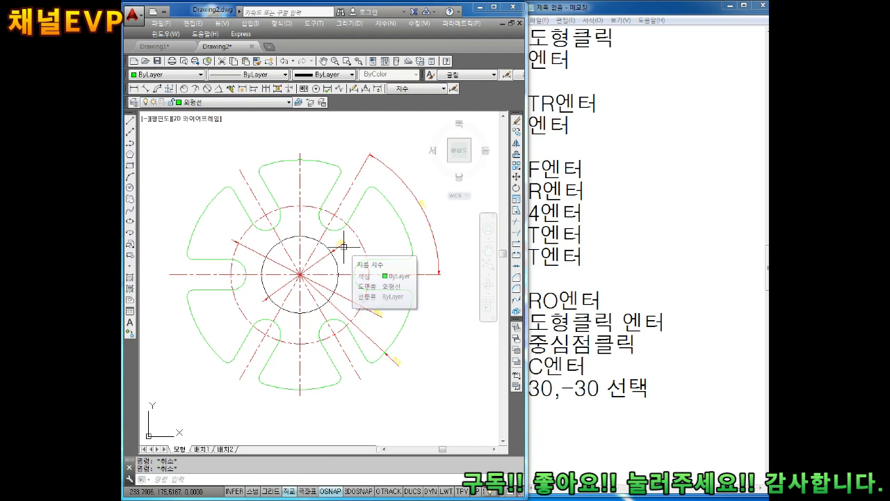
mouse_move(270, 215)
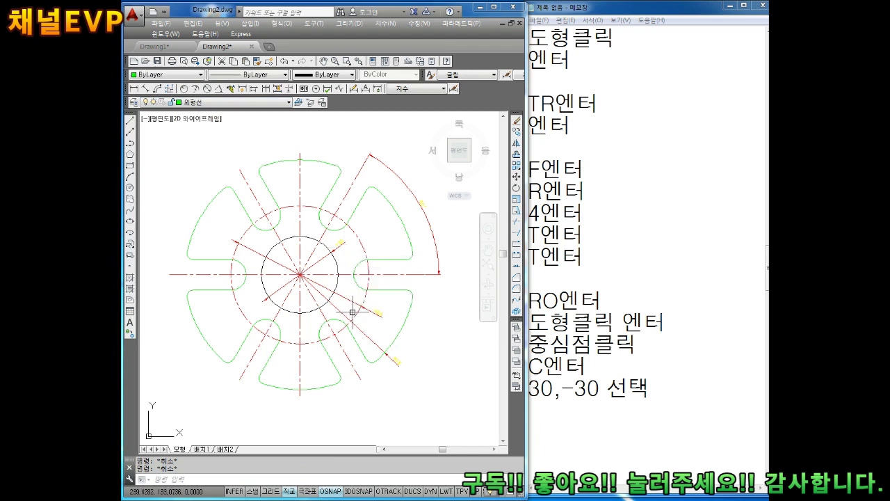
- Save the plate drawing as file '1' in a newly created folder named 1029
right_click(269, 214)
key("Escape")
scroll(322, 224, "down", 2)
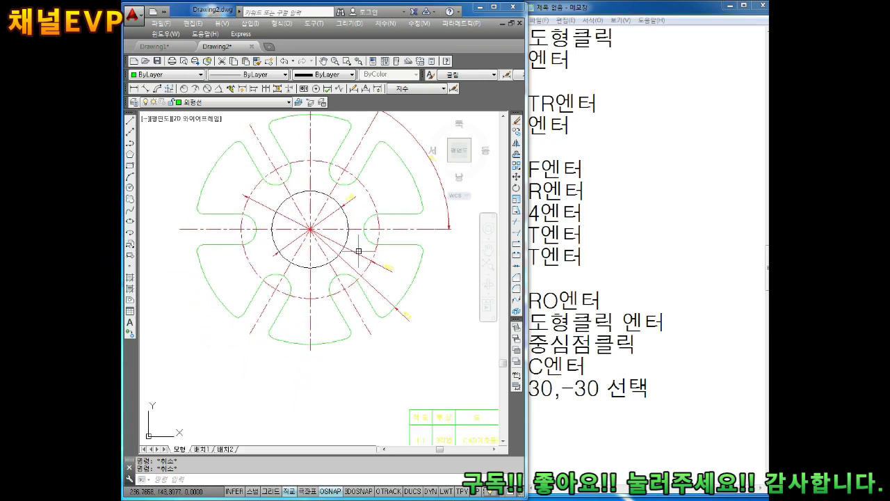
scroll(363, 262, "up", 2)
scroll(363, 261, "down", 2)
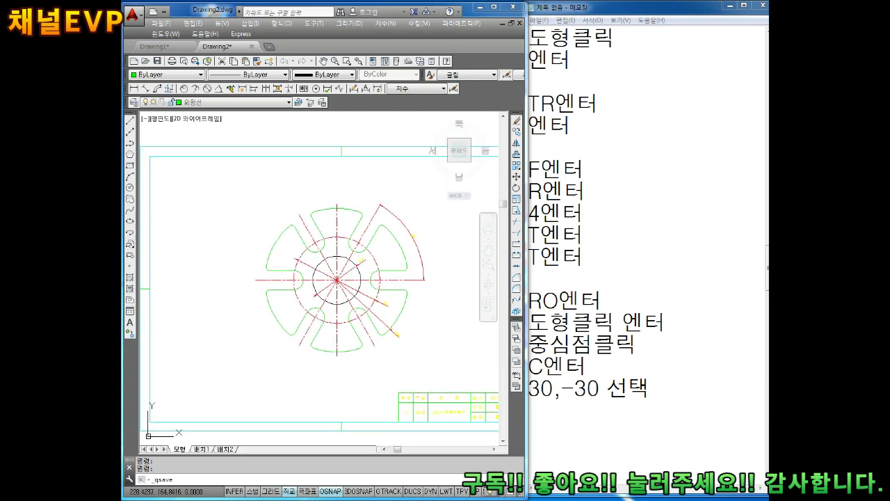
key("ctrl+s")
right_click(301, 166)
left_click(335, 167)
type("1029")
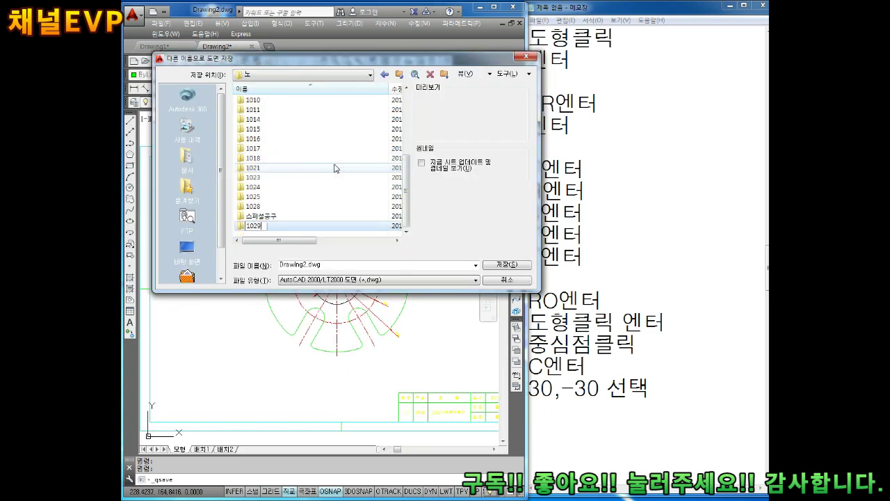
key("Return")
double_click(267, 217)
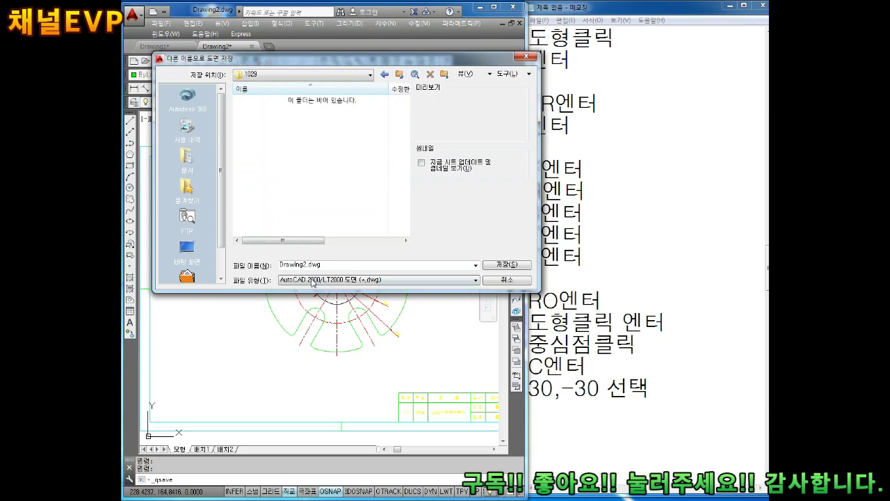
type("1")
left_click(506, 265)
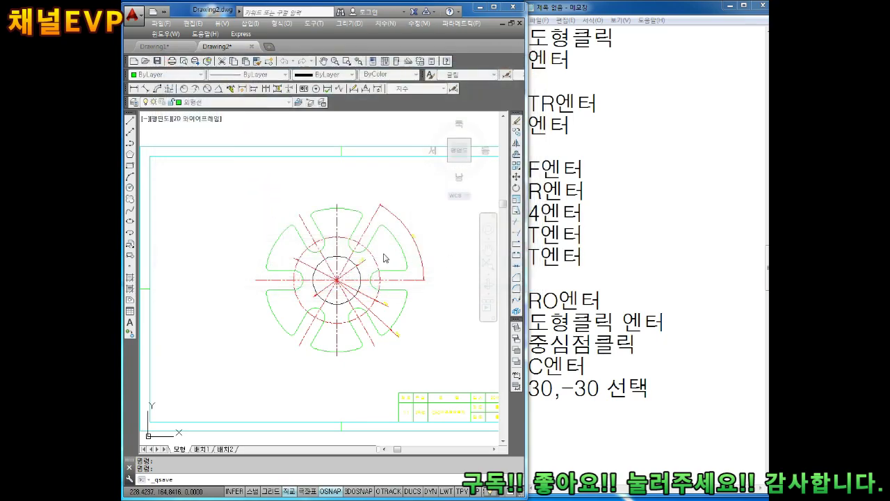
scroll(383, 263, "up", 3)
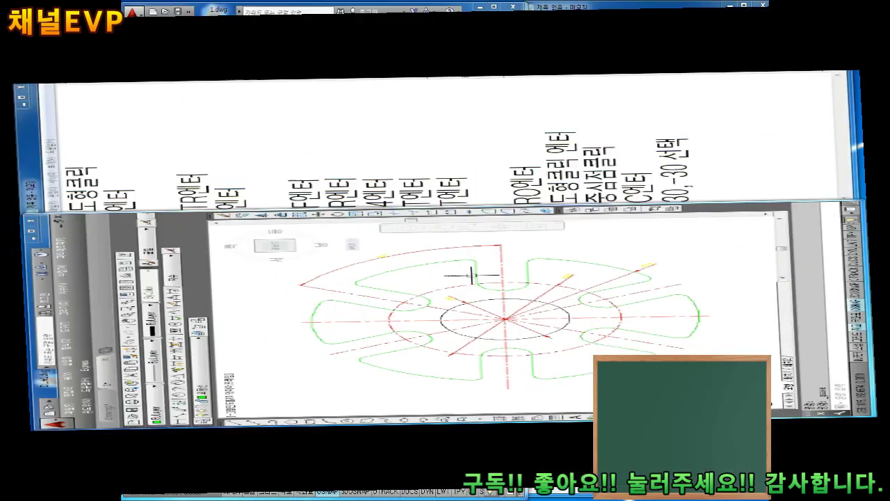
- Draw a 20-unit horizontal line rightward from the frame's lower corner
scroll(321, 235, "down", 6)
scroll(334, 292, "up", 3)
scroll(341, 283, "up", 2)
scroll(342, 294, "up", 2)
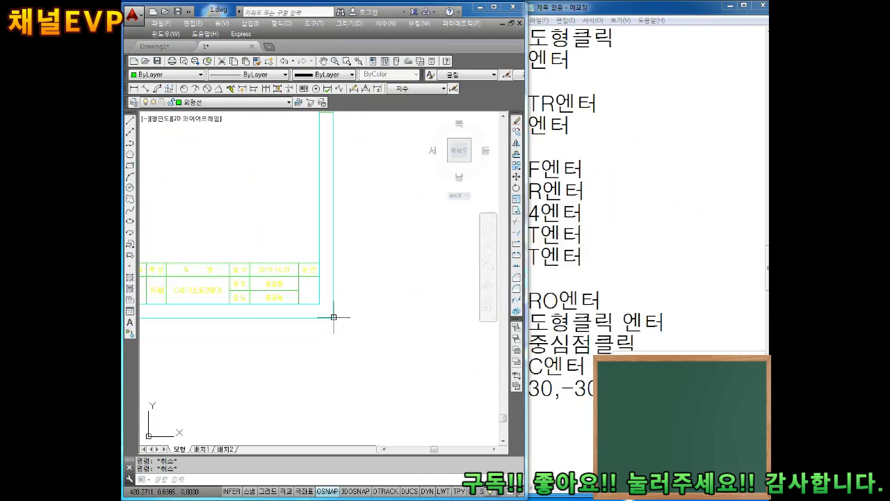
type("l")
key("Return")
left_click(334, 317)
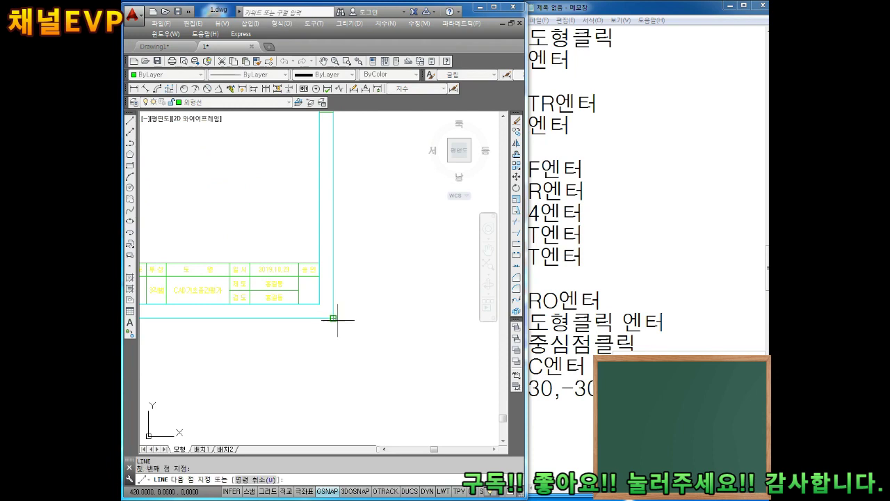
type("20")
key("Return")
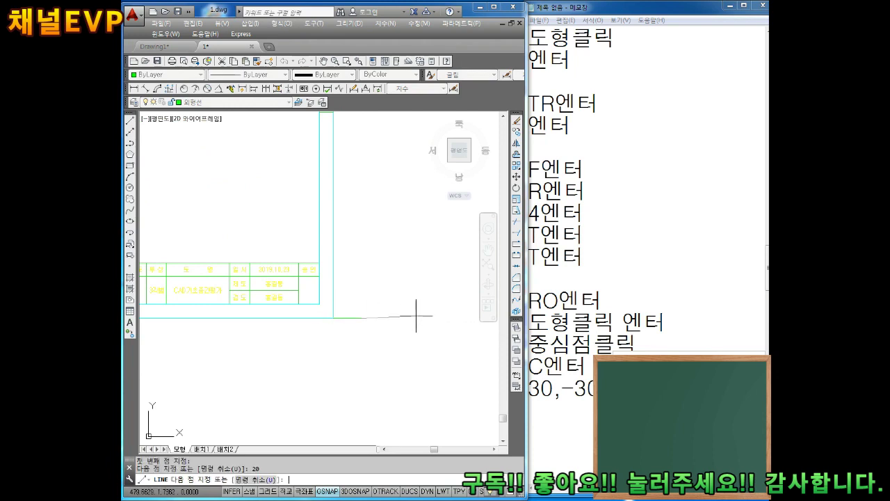
key("Escape")
key("Escape")
- Stretch the short line's end point by another 10 units
scroll(363, 368, "down", 2)
scroll(351, 302, "up", 2)
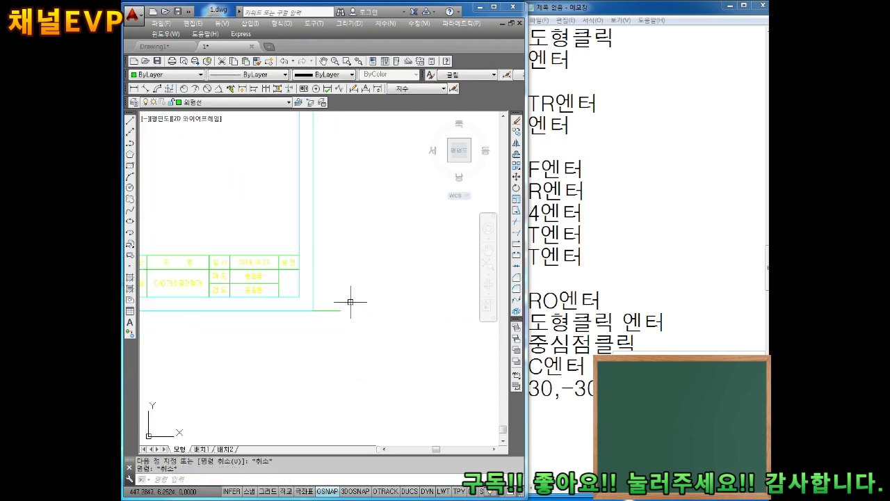
scroll(351, 302, "up", 2)
left_click(352, 301)
left_click(341, 327)
left_click(324, 317)
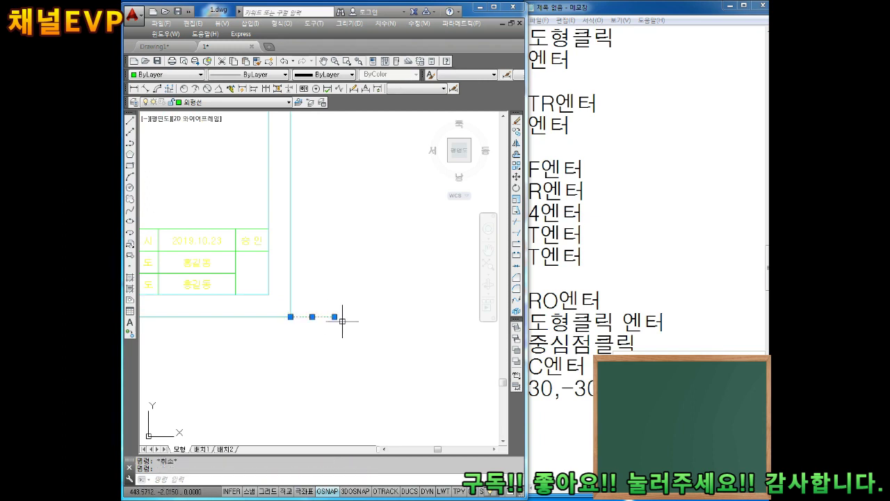
left_click(335, 316)
type("10")
key("Return")
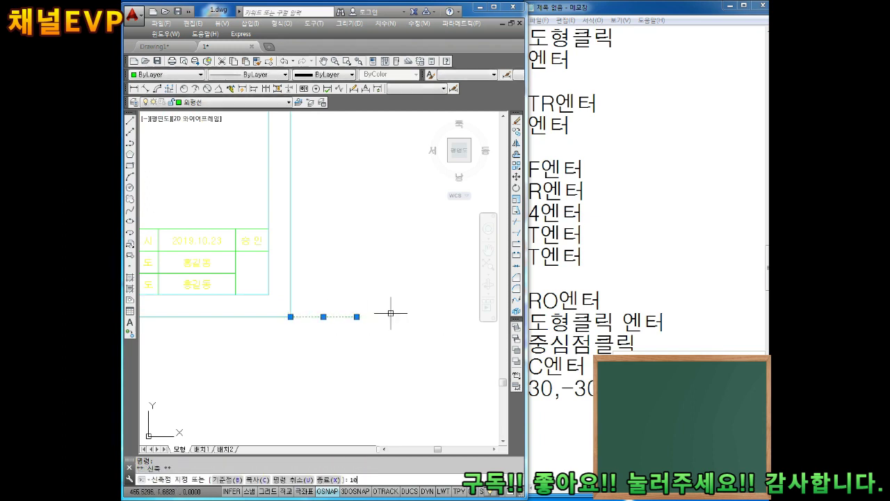
key("Escape")
key("Escape")
- Window-select the green horizontal line at the bottom border and open the layer list
scroll(391, 313, "down", 2)
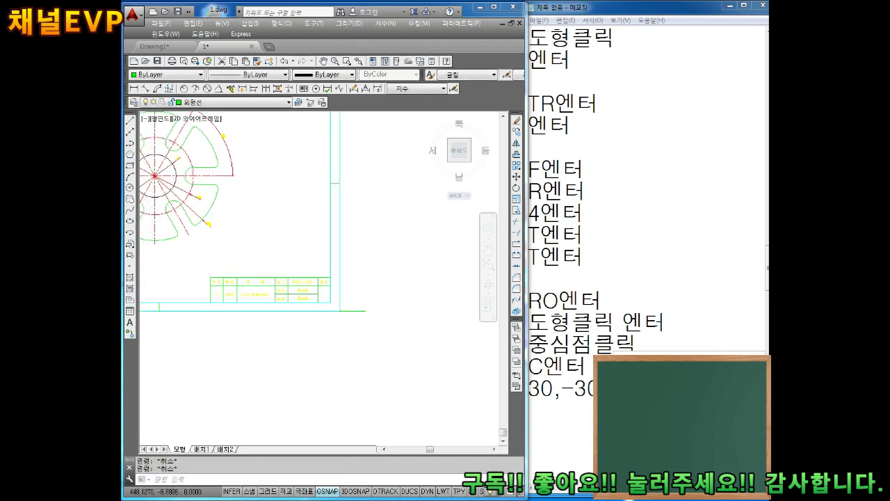
scroll(366, 249, "up", 2)
left_click(366, 249)
left_click(321, 319)
left_click(220, 105)
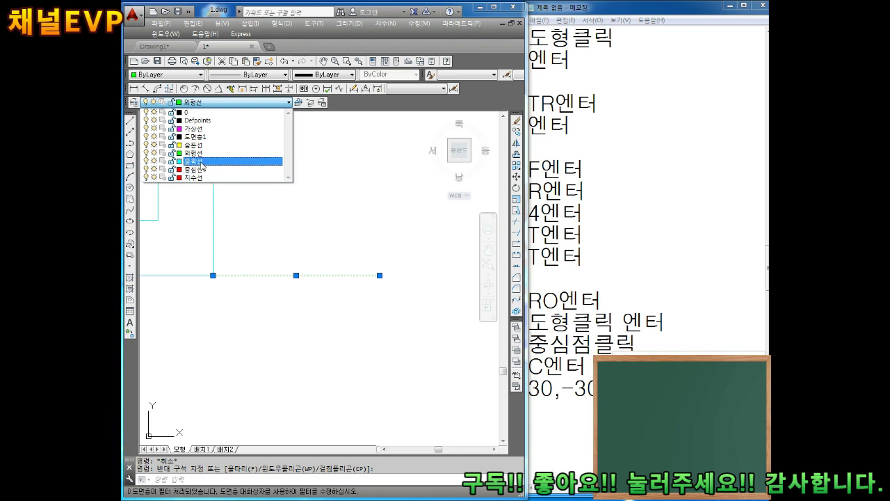
- Move the selected bottom line onto the 가상선 layer and deselect it
left_click(202, 128)
key("Escape")
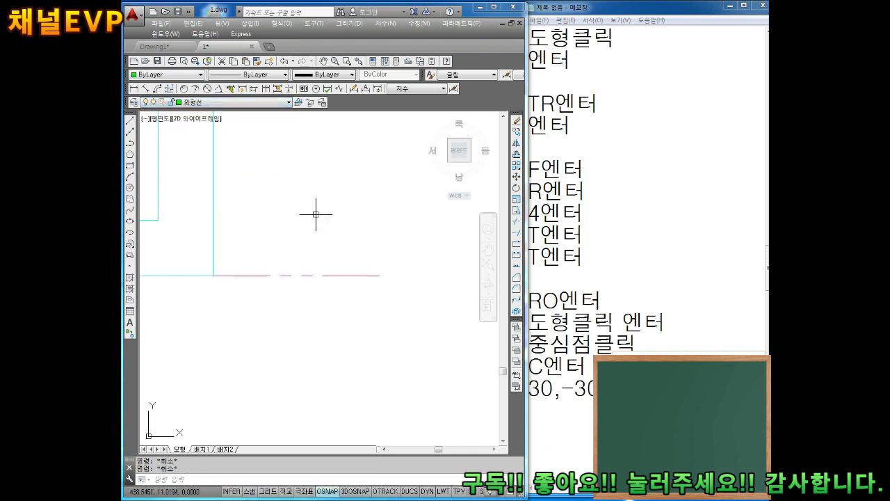
scroll(308, 213, "down", 5)
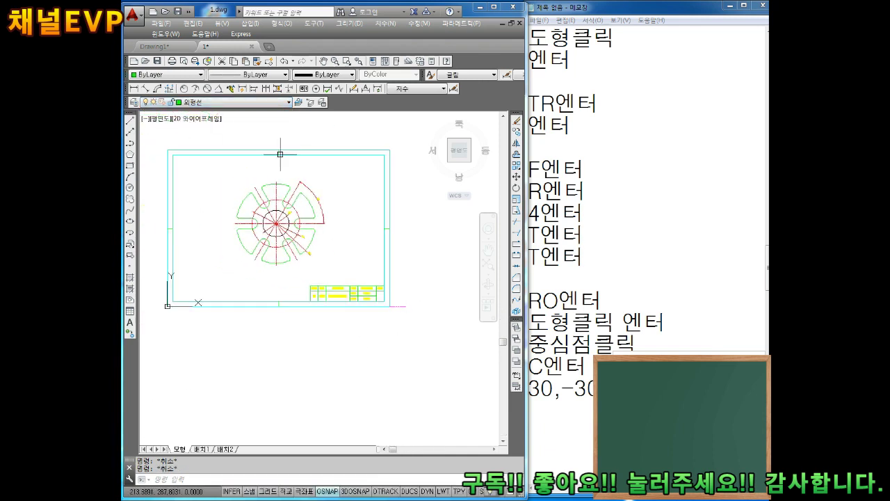
scroll(415, 319, "up", 3)
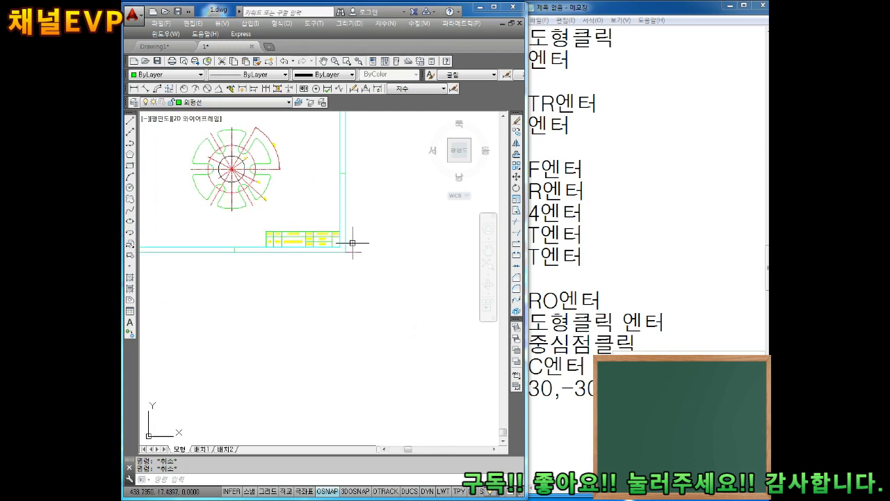
- Crossing-select the whole plate drawing, deselect it, and add blank lines to the notes
left_click(383, 266)
key("Escape")
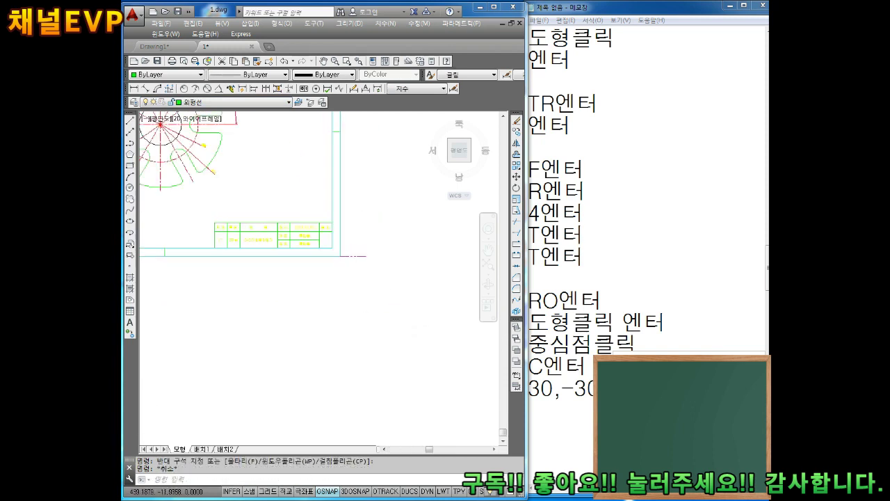
scroll(361, 209, "down", 5)
left_click(399, 213)
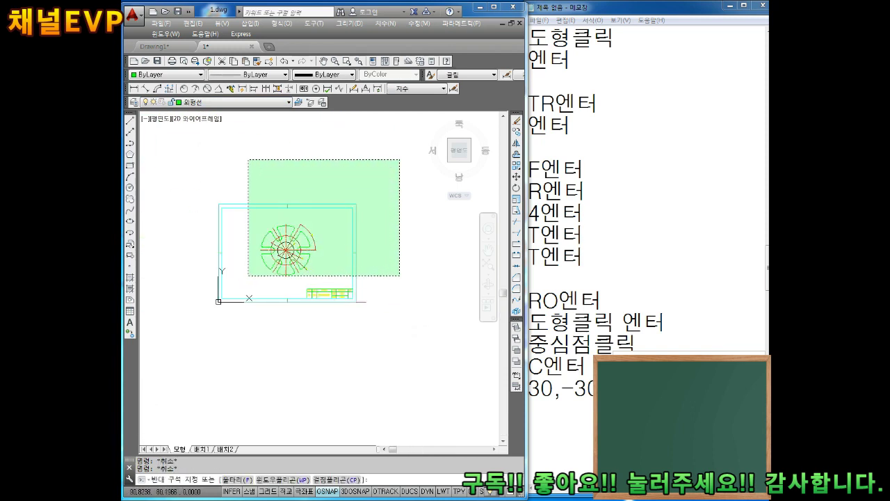
left_click(192, 334)
key("Escape")
left_click(388, 154)
left_click(266, 253)
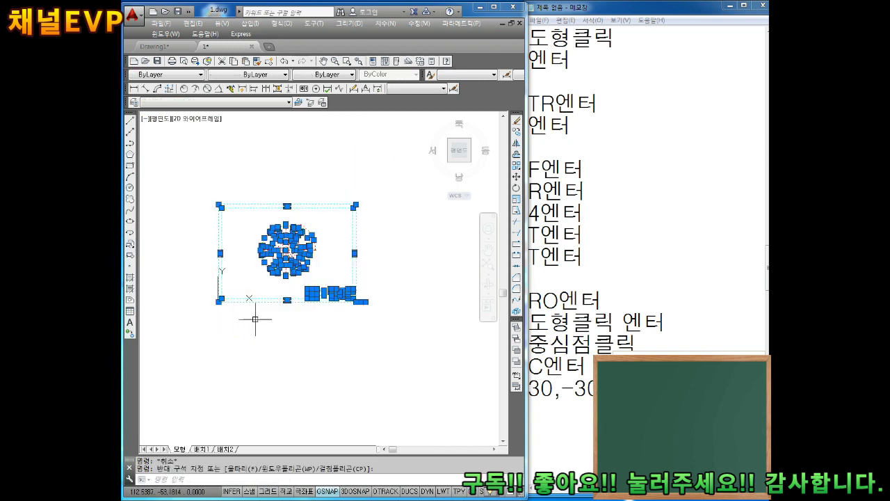
key("Escape")
key("Escape")
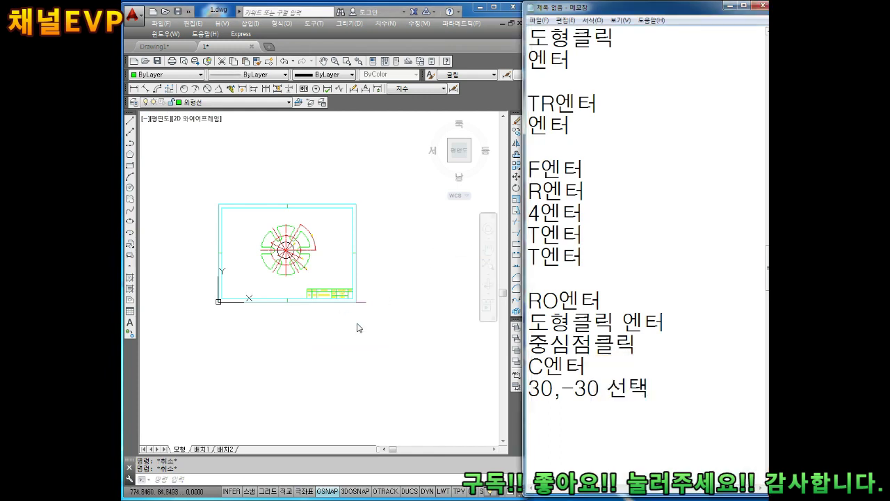
key("Return")
key("Return")
key("Return")
key("Return")
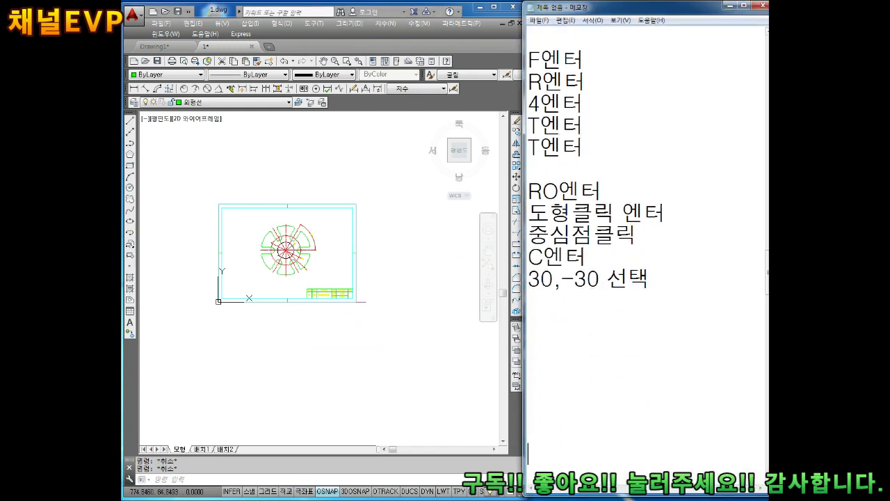
key("Return")
key("Return")
key("Return")
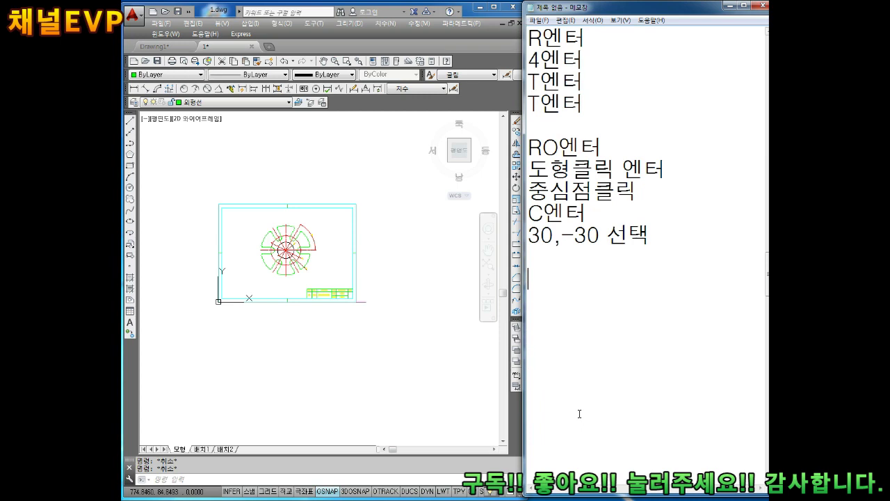
- Write '엔터' and '도형 전부 선택' on new lines in Notepad, then return to AutoCAD
type("CO엔터")
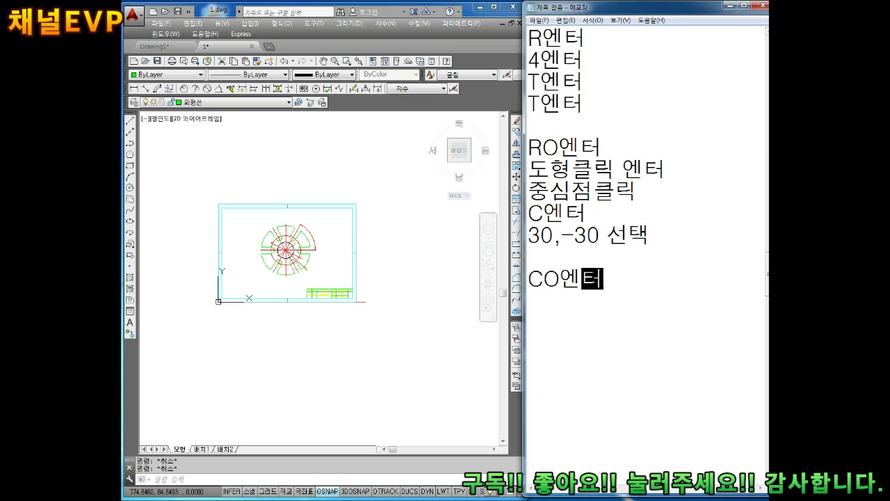
key("Return")
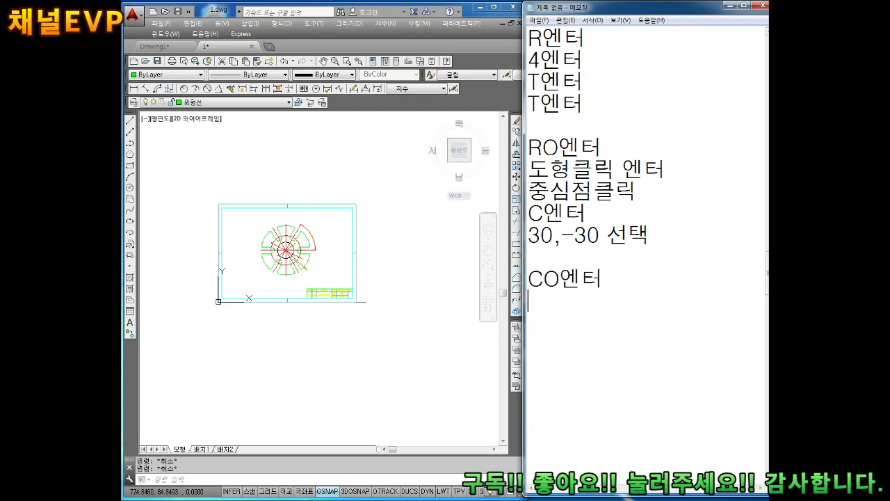
type("도형 전부 서")
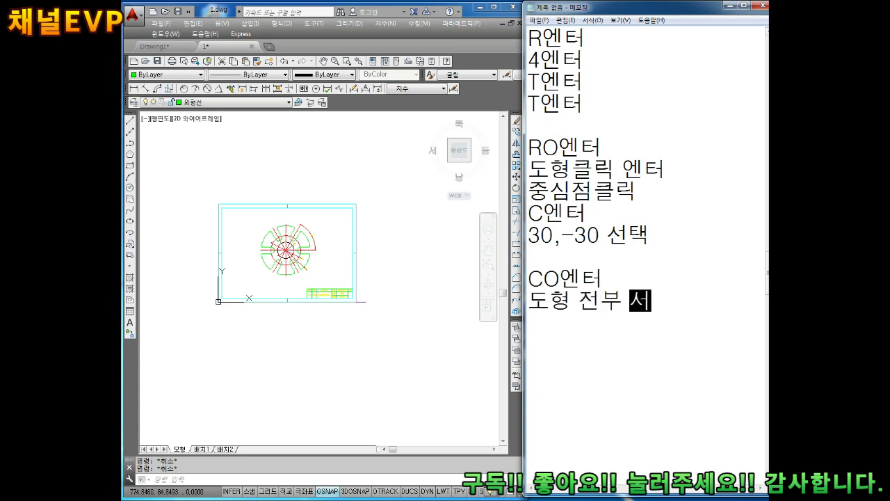
type("선택")
key("Return")
key("Return")
left_click(430, 474)
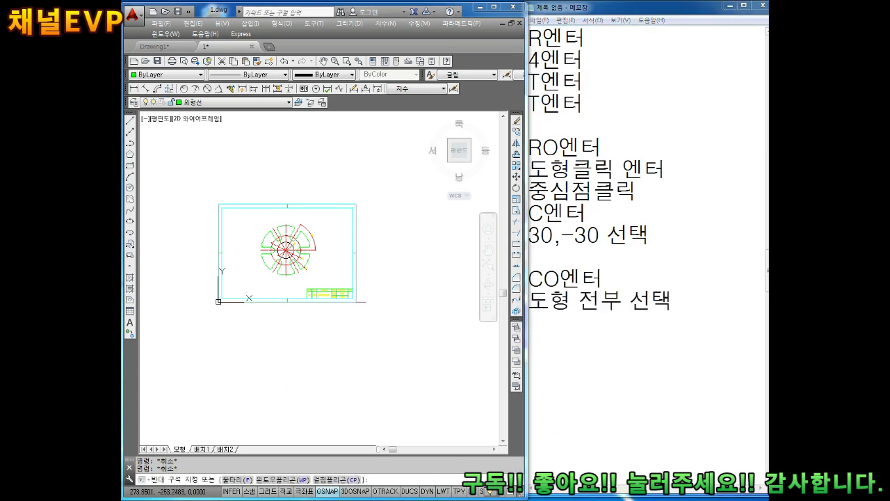
- Start COPY and crossing-select all 76 objects of the framed plate drawing
type("co")
key("Return")
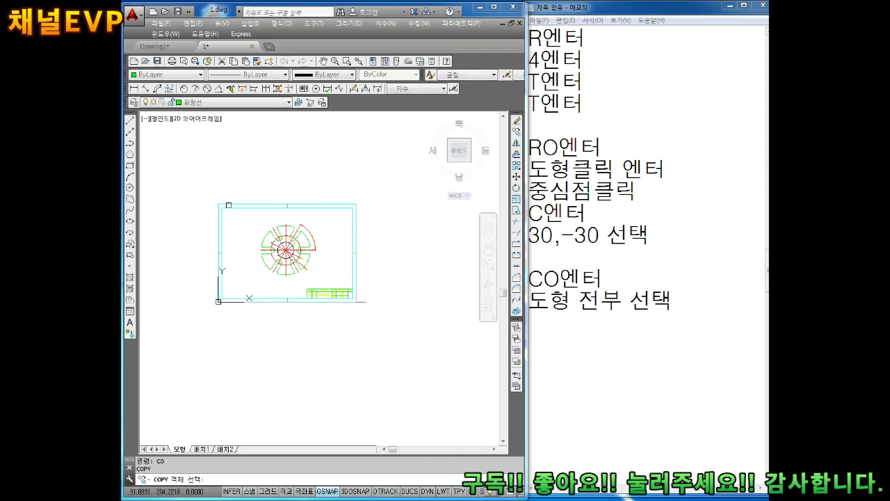
left_click(391, 171)
left_click(199, 342)
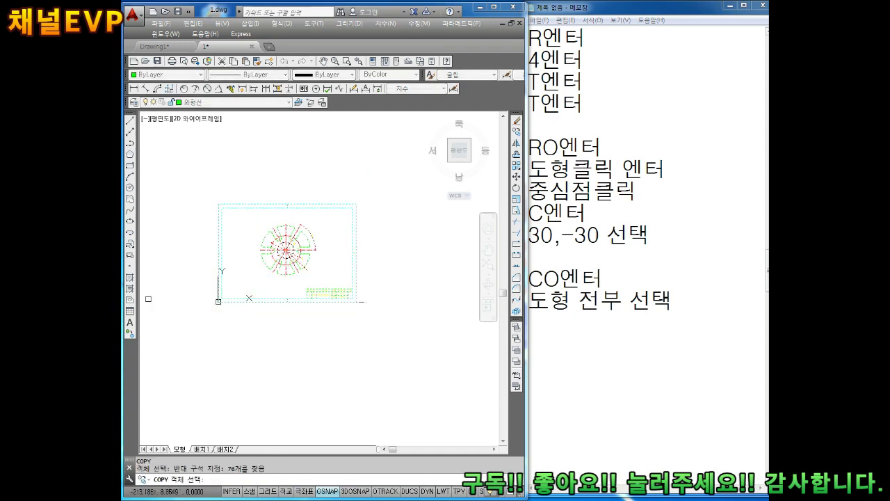
key("Return")
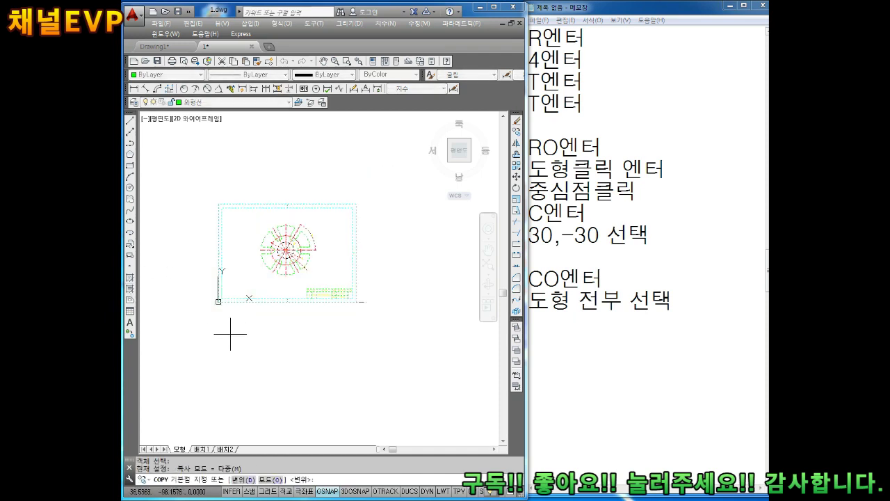
- Add the note '왼쪽 하단 모서리 선택' to the step notes
scroll(208, 285, "up", 5)
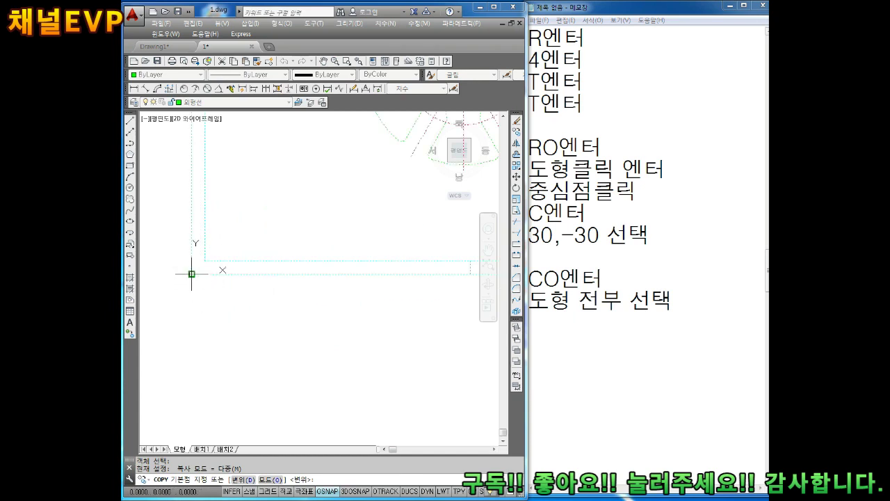
left_click(553, 323)
type("왼")
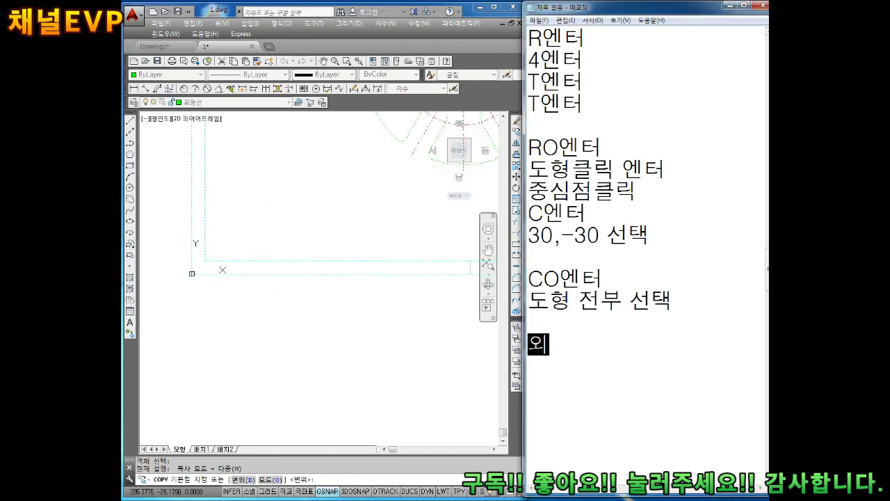
type("쪽 하단 ")
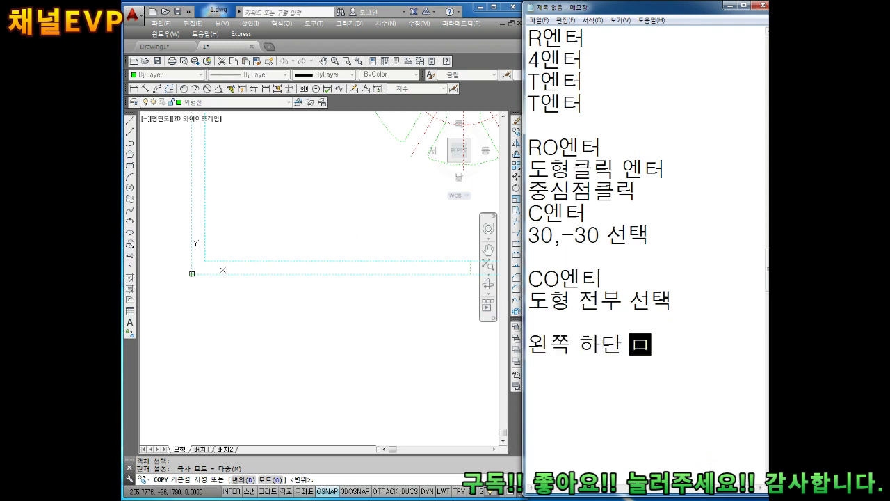
type("모서리 서ㄴ")
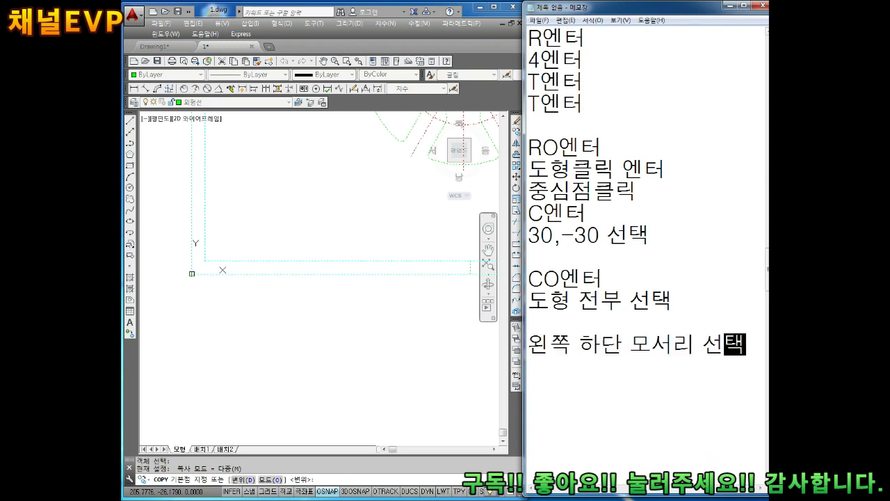
type("택")
key("Return")
scroll(331, 327, "down", 1)
scroll(332, 327, "down", 1)
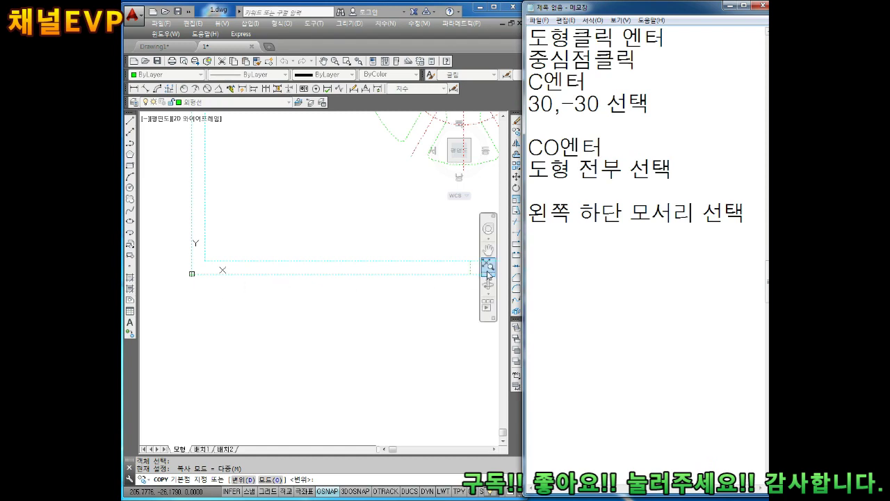
scroll(524, 271, "up", 1)
- Use the border's lower-left corner as base point and place the copy at the border's right corner
left_click(223, 341)
left_click(191, 273)
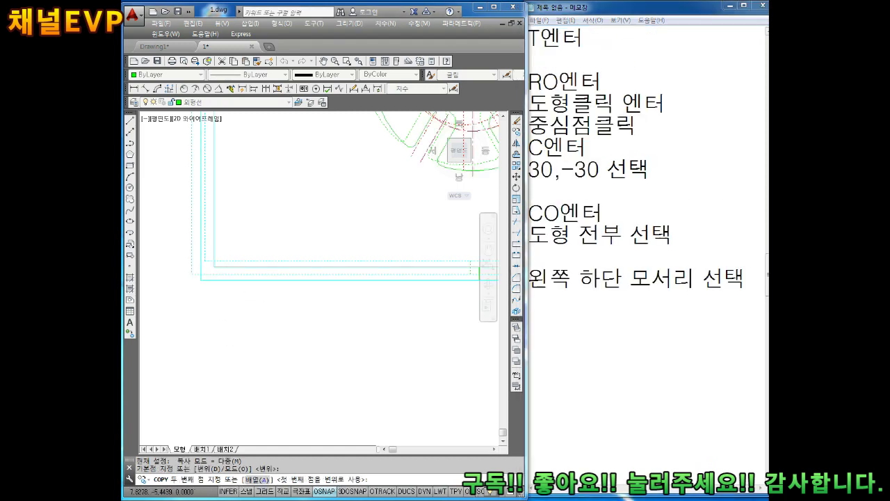
scroll(278, 265, "down", 3)
scroll(377, 253, "down", 2)
scroll(272, 273, "down", 2)
scroll(272, 274, "up", 2)
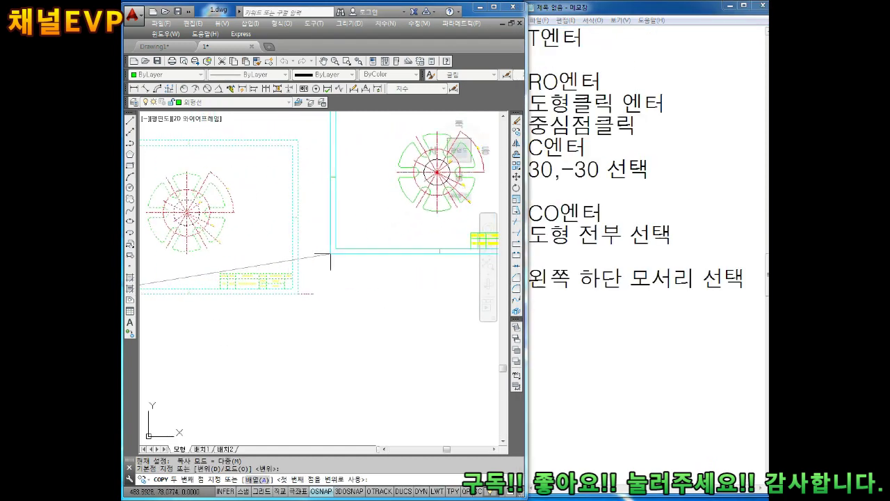
scroll(285, 289, "up", 2)
scroll(299, 306, "up", 1)
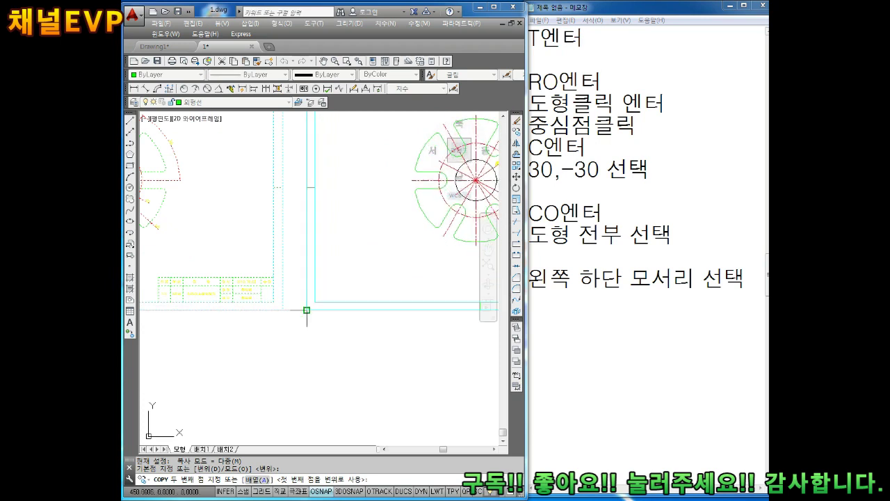
scroll(294, 311, "up", 2)
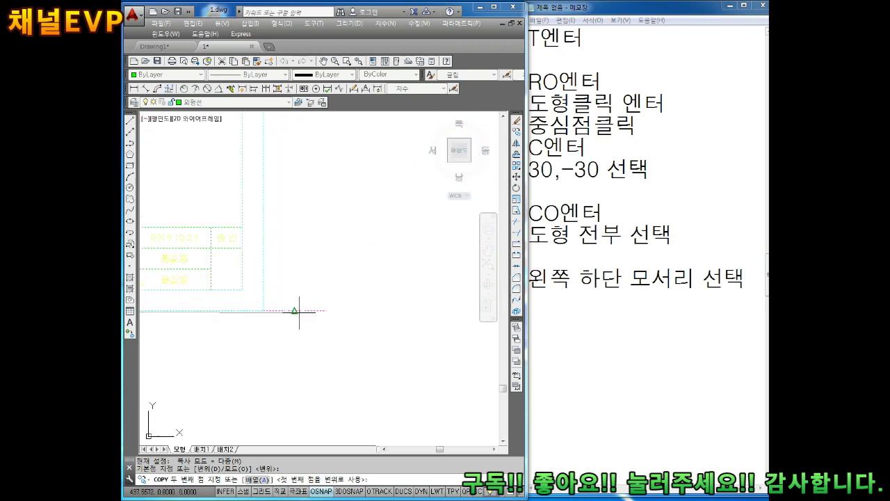
left_click(327, 311)
key("Escape")
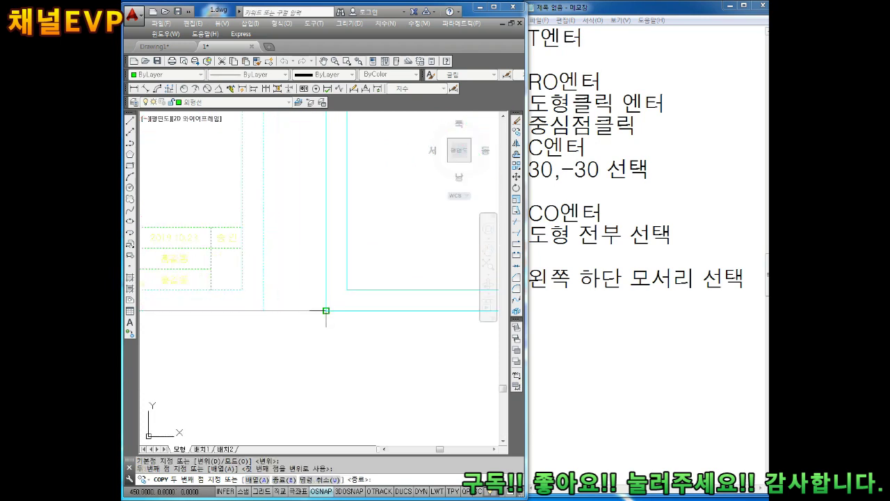
scroll(326, 311, "down", 3)
scroll(343, 327, "down", 2)
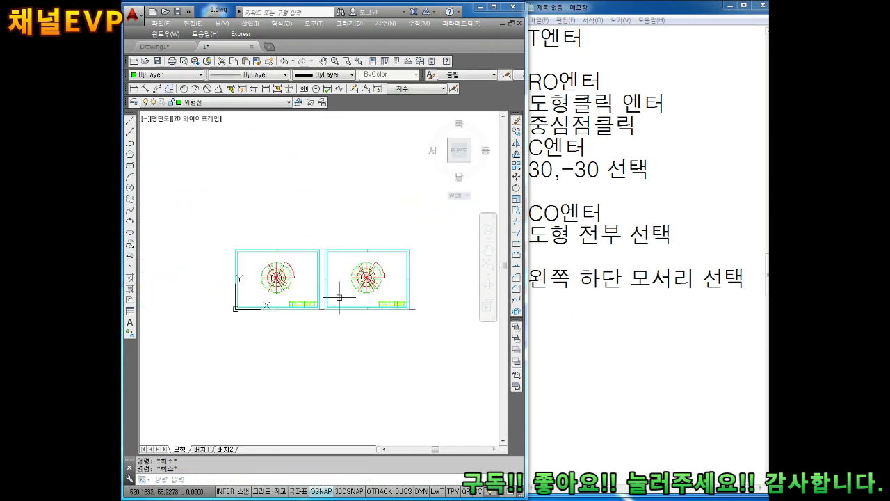
- Erase the short stray line between the two borders
scroll(339, 297, "up", 2)
scroll(338, 327, "up", 2)
scroll(298, 309, "up", 2)
left_click(285, 334)
left_click(282, 349)
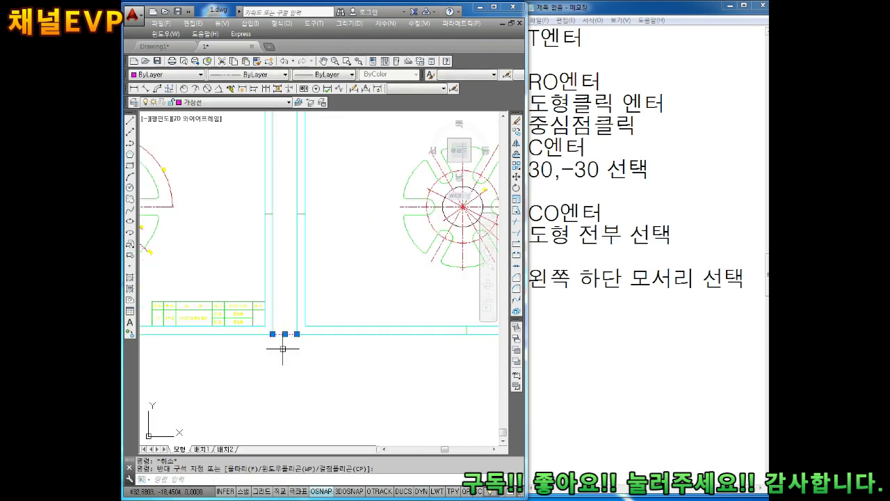
key("Delete")
scroll(284, 348, "down", 3)
scroll(292, 338, "down", 1)
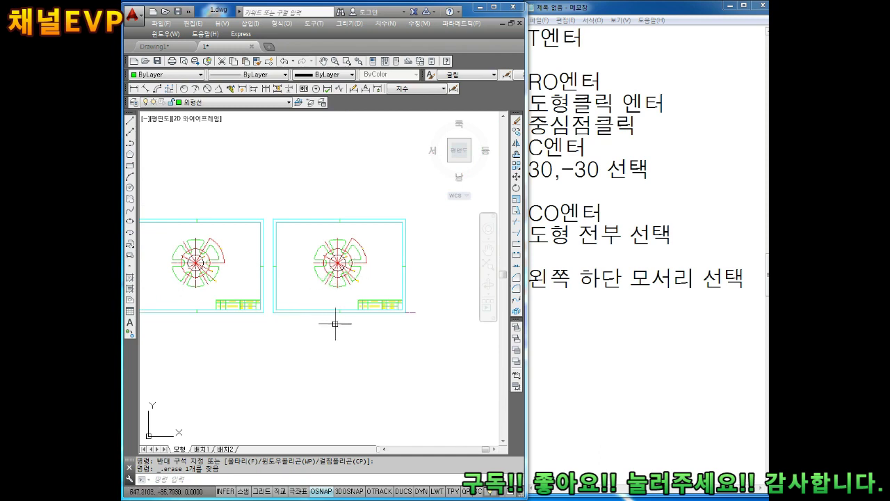
scroll(313, 278, "up", 3)
scroll(292, 236, "down", 3)
scroll(285, 227, "up", 2)
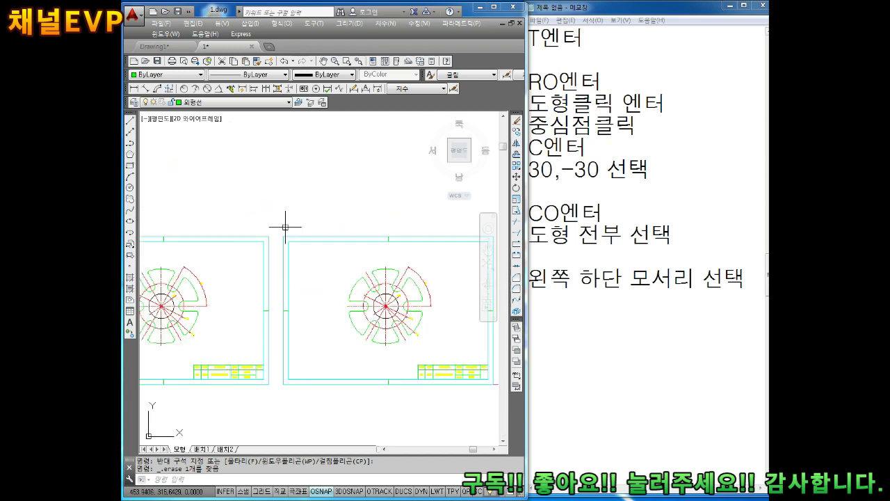
scroll(285, 226, "up", 2)
key("Escape")
- Draw a 30-unit vertical test line above the second border with Ortho on
type("l")
key("Return")
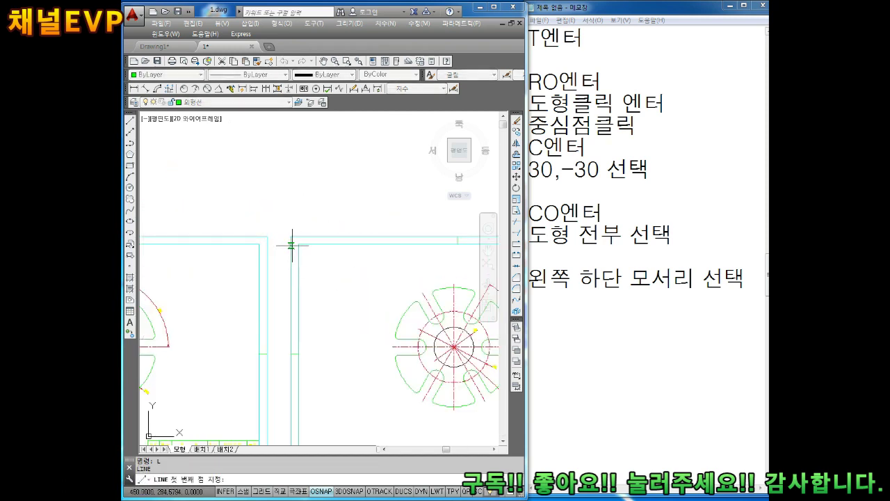
left_click(291, 237)
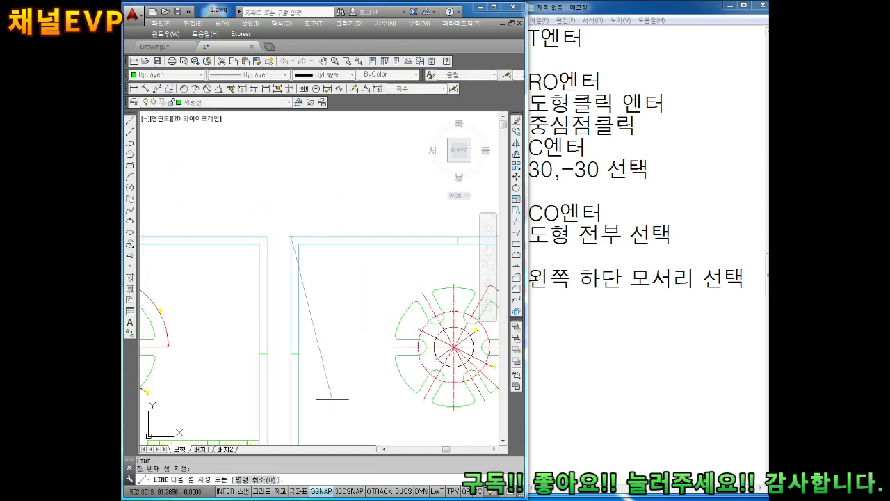
left_click(279, 491)
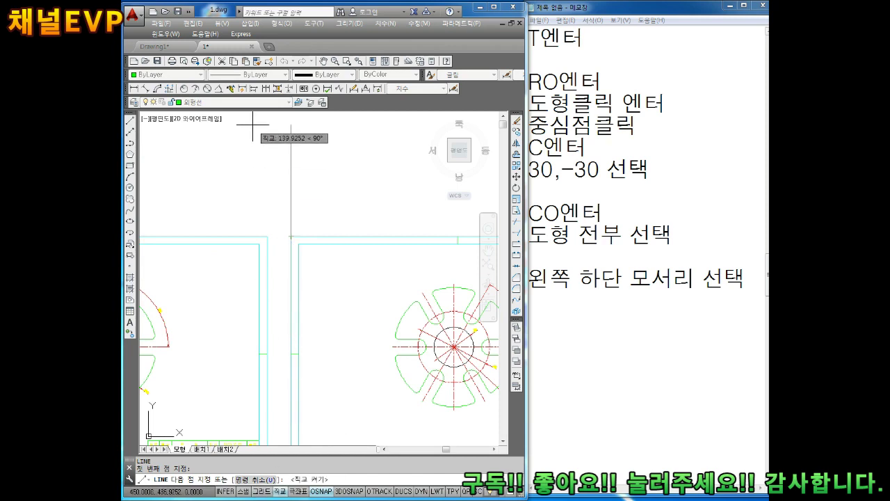
type("30")
key("Return")
key("Escape")
- Window-select the 30-unit test line and delete it
scroll(292, 188, "down", 4)
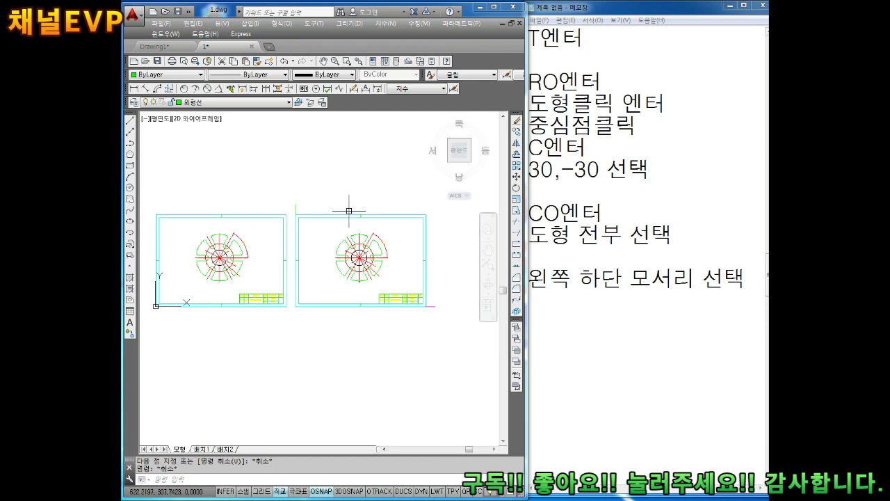
key("Escape")
scroll(361, 235, "up", 2)
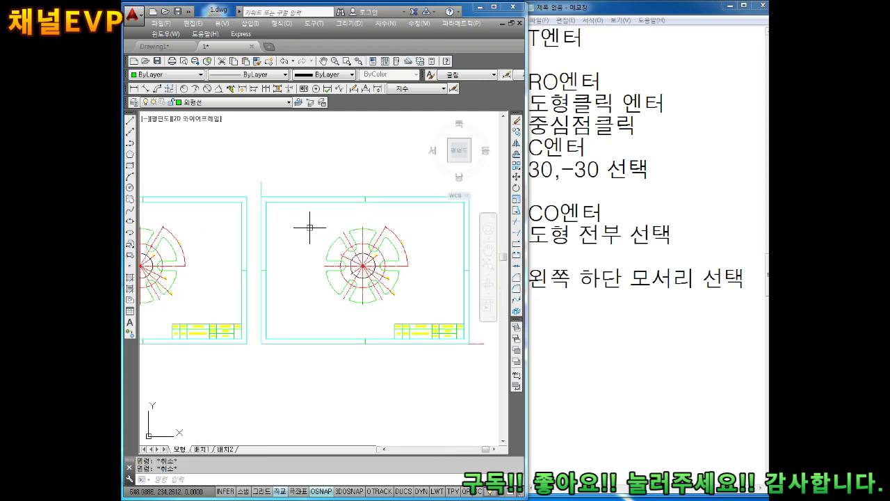
scroll(309, 227, "up", 2)
left_click(264, 205)
left_click(229, 175)
key("Delete")
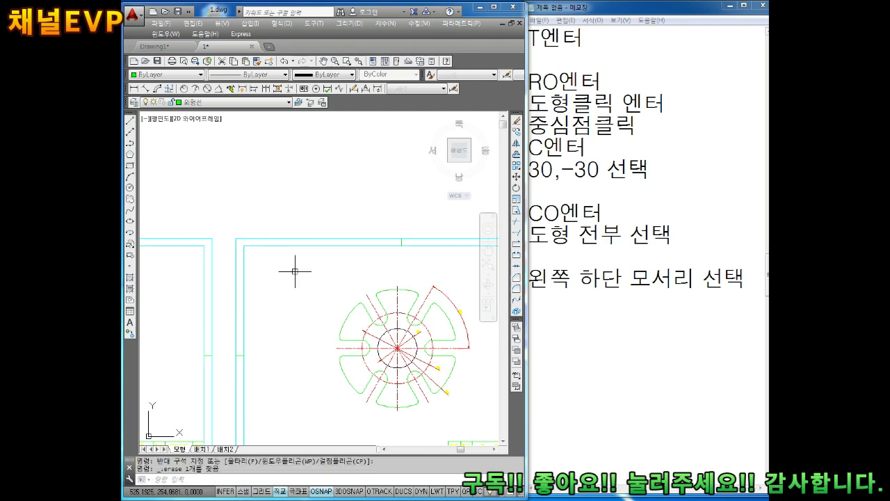
- Crossing-select the 46 objects of the copied plate drawing and delete them
scroll(295, 271, "up", 2)
scroll(299, 313, "down", 2)
scroll(320, 292, "up", 3)
key("Escape")
left_click(398, 193)
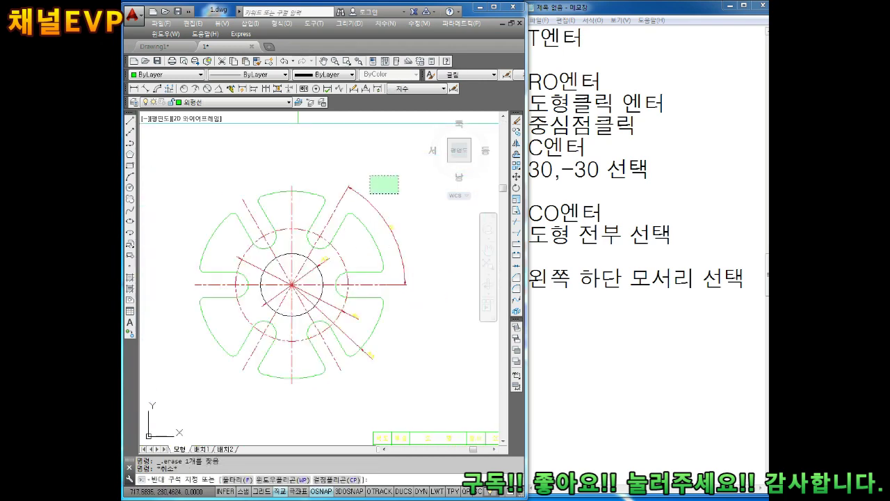
left_click(167, 361)
key("Delete")
scroll(262, 301, "down", 2)
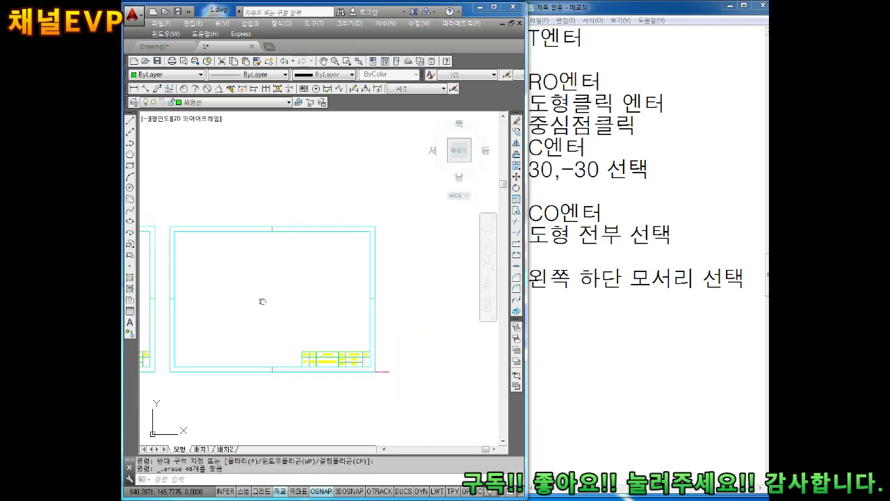
middle_click_drag(262, 301, 318, 297)
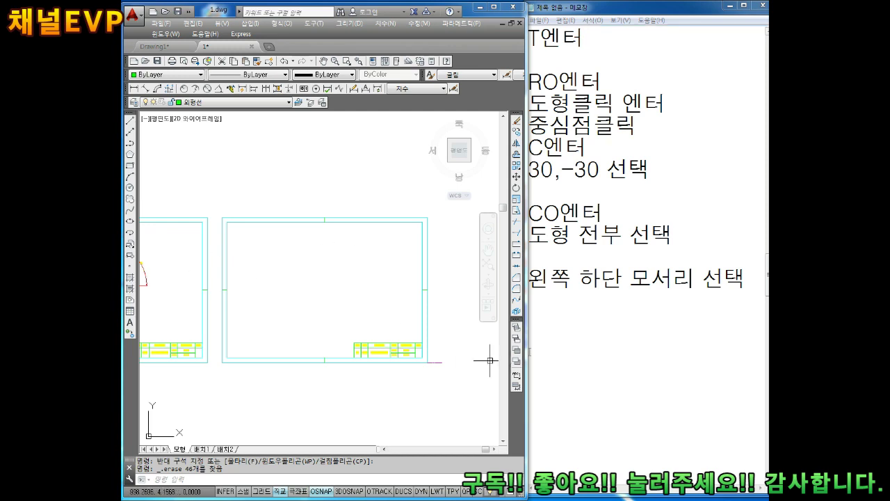
- Append the lines 'L엔터' and 'ㄱ 형상 그리기' at the end of the notes
key("Escape")
left_click(575, 319)
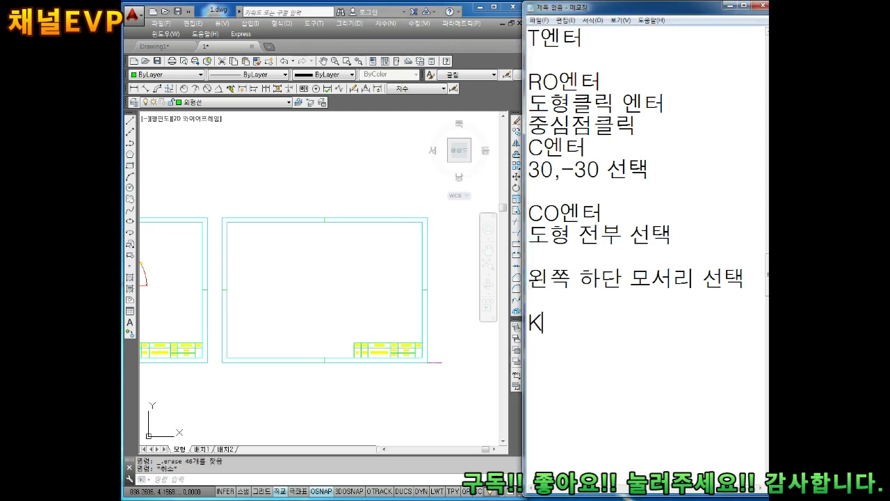
type("L엔터")
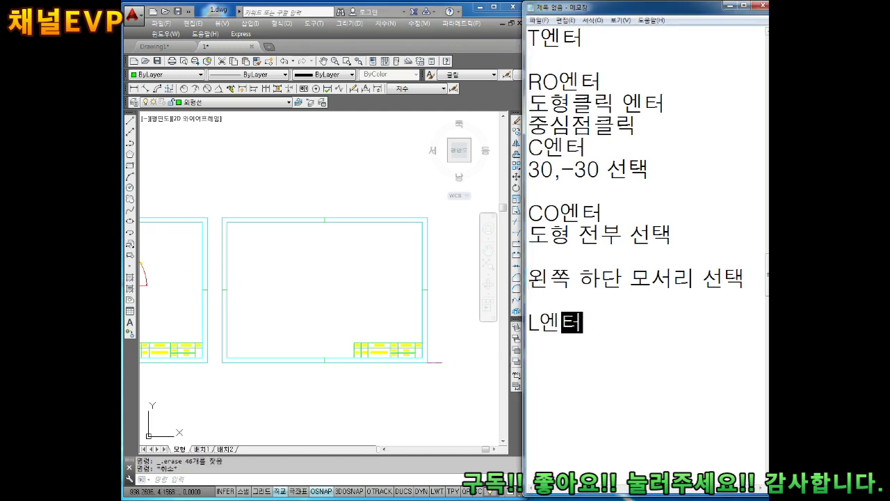
key("Return")
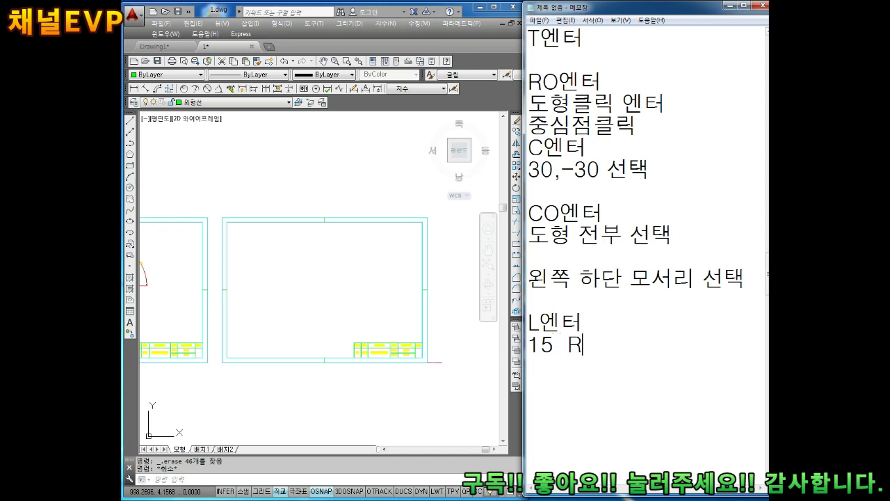
type("ㄱ")
key("Return")
type("GU")
key("BackSpace")
key("BackSpace")
type("ㅎ")
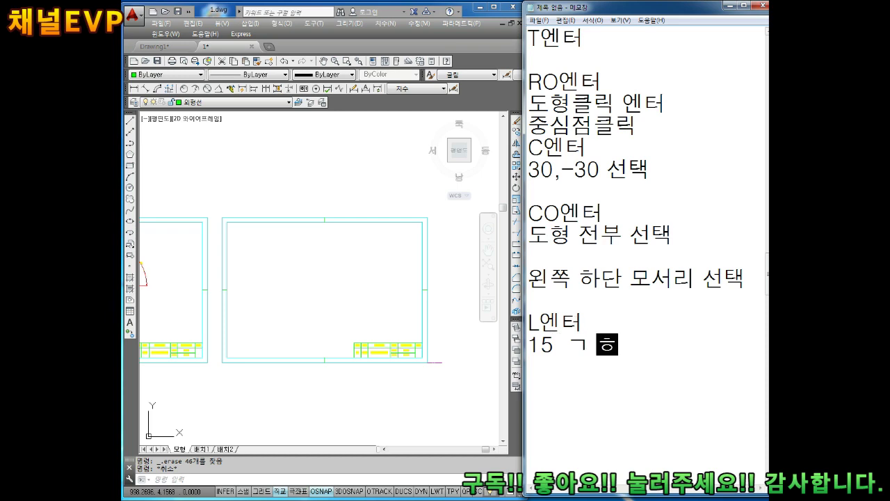
type("ㅇ형")
type("상 글")
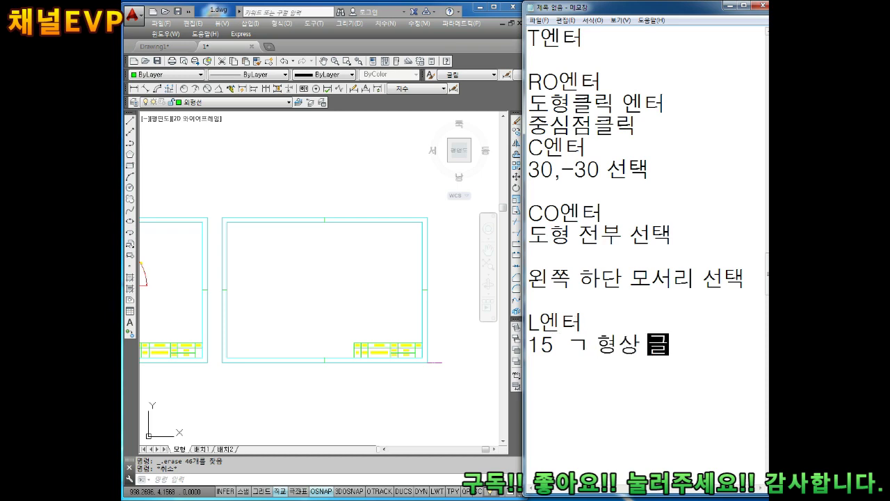
type("그리기")
key("Return")
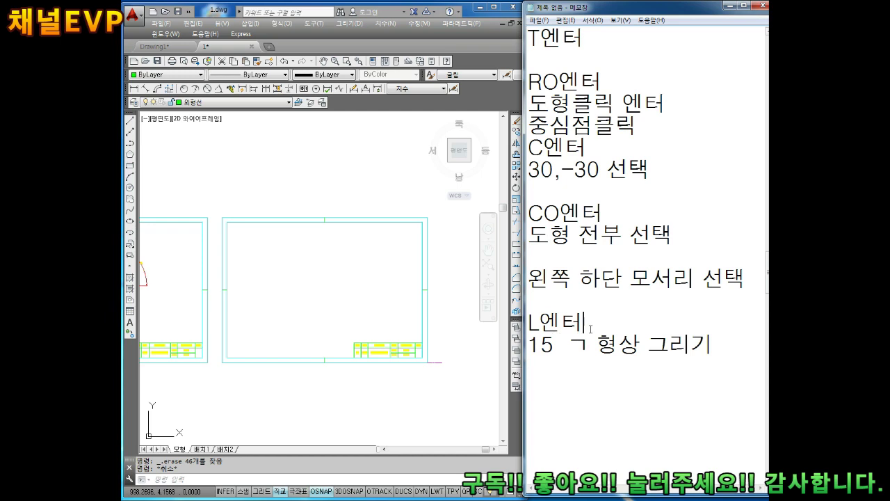
key("Return")
- Add '직교' to the notes, then draw a 15-unit orthogonal line inside the empty border
type("직교")
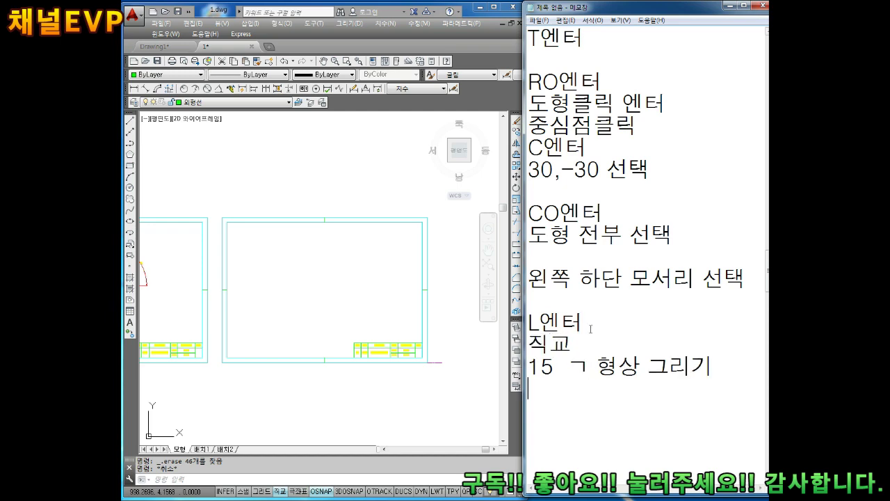
left_click(313, 282)
scroll(314, 282, "up", 2)
key("Escape")
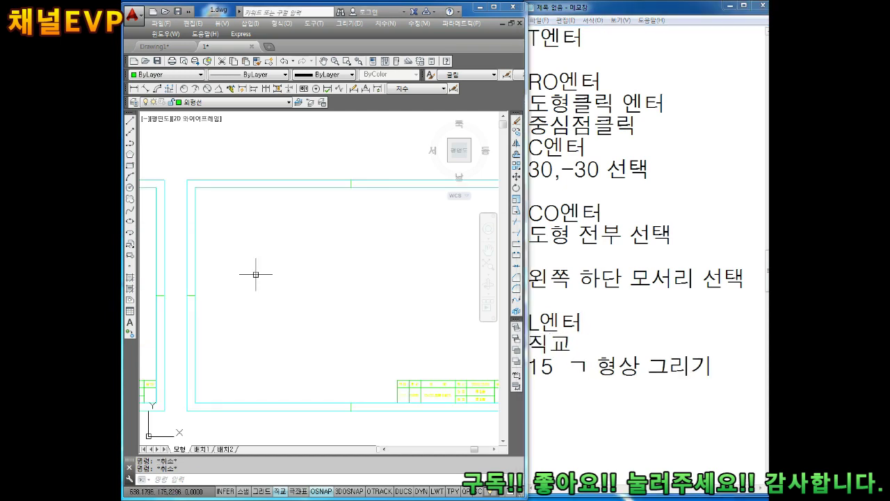
type("l")
key("Return")
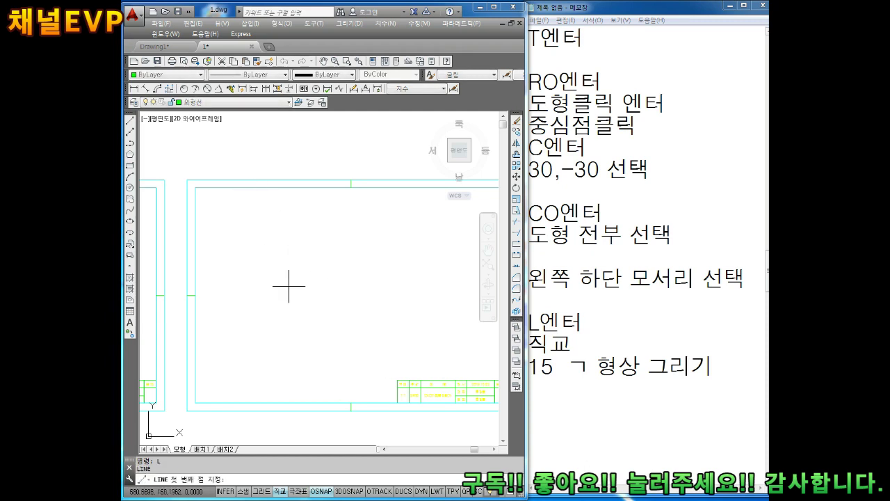
left_click(273, 293)
type("1")
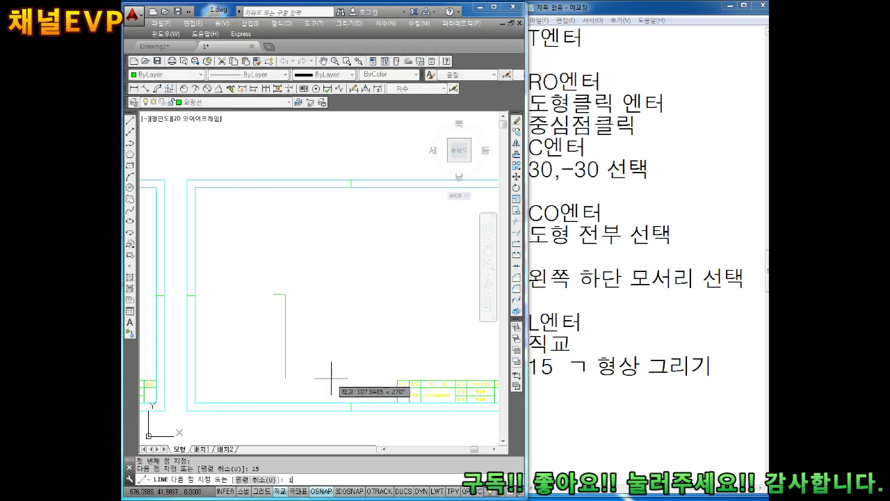
type("5")
key("Return")
key("Escape")
key("Escape")
scroll(281, 311, "up", 2)
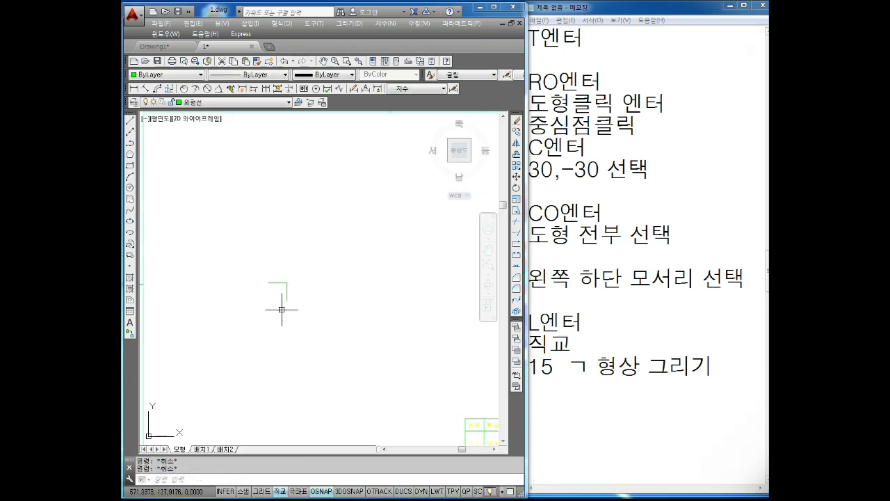